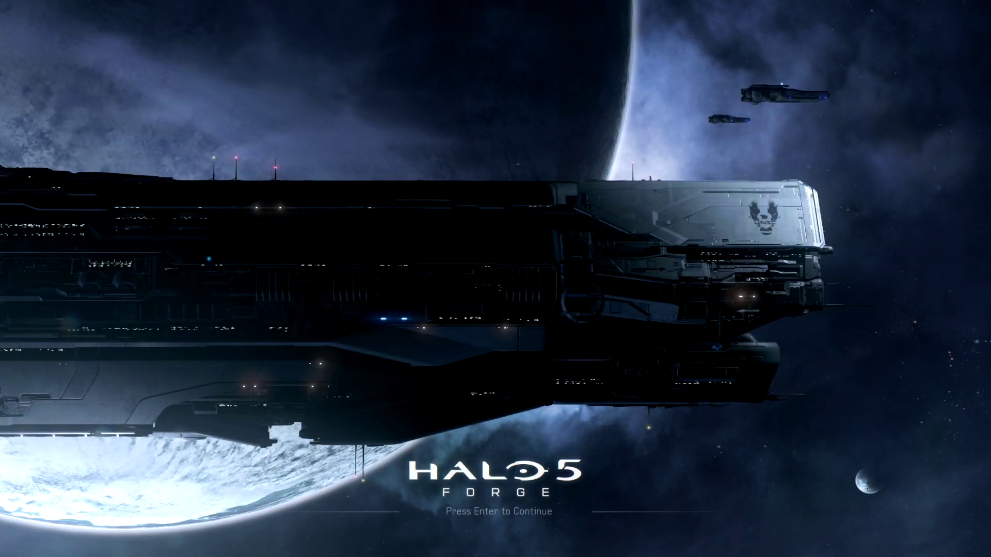
# Step: Continue past the Forge title screen and open the object library facing the dark doorway panel on the map
pyautogui.press('Return')
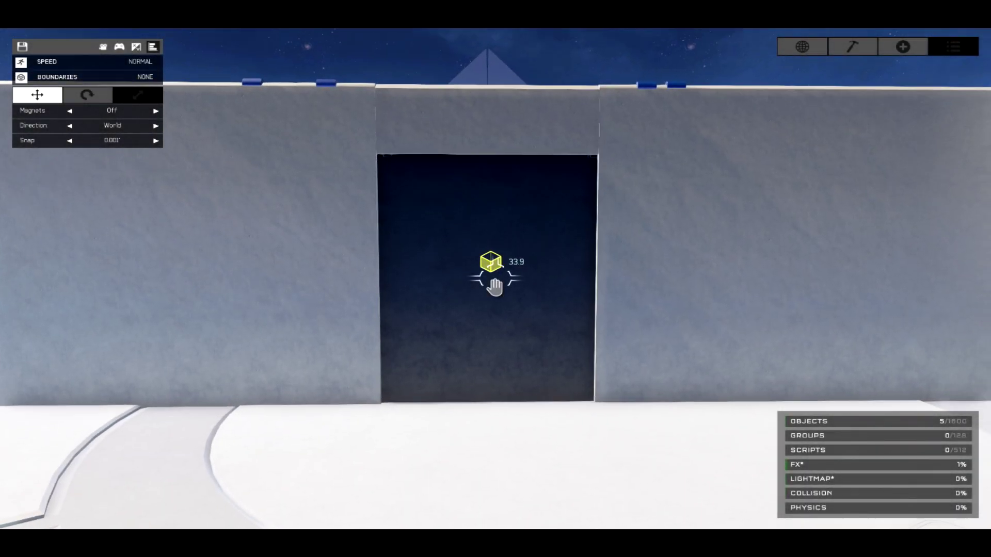
pyautogui.moveTo(494, 286)
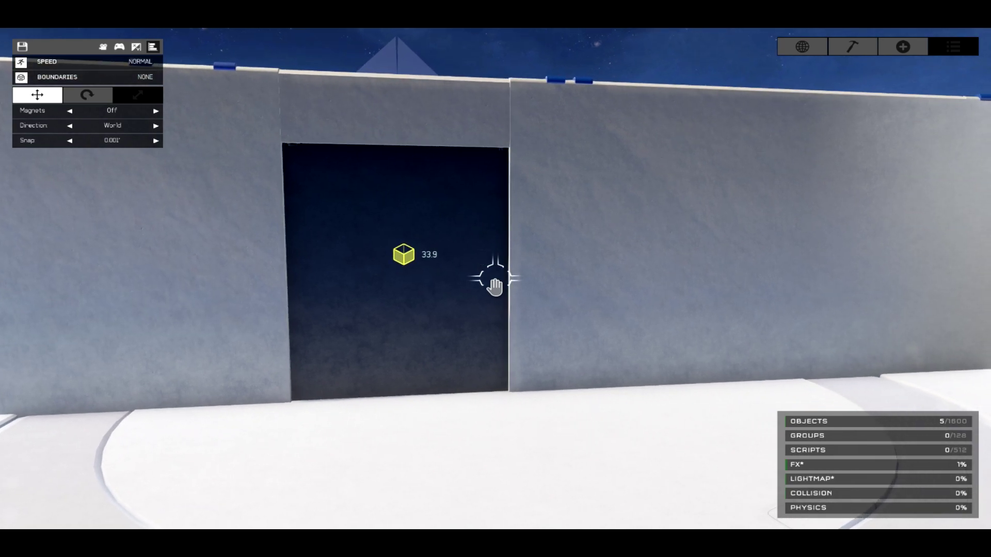
pyautogui.press('w')
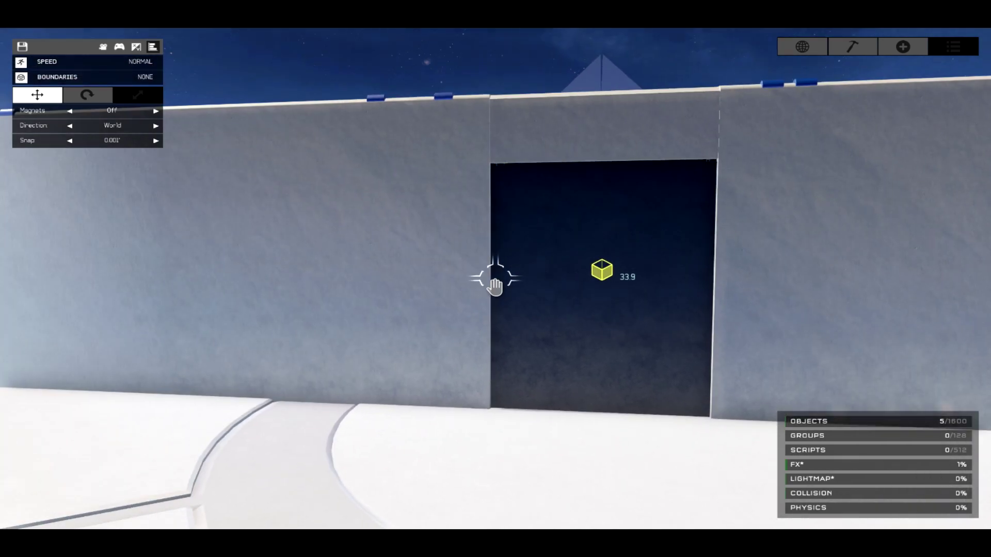
pyautogui.press('s')
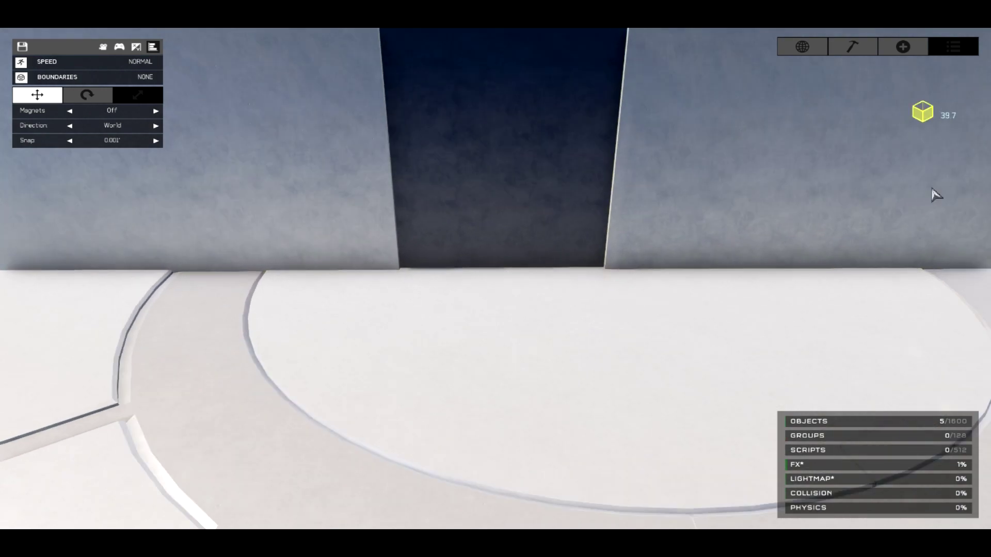
pyautogui.click(897, 51)
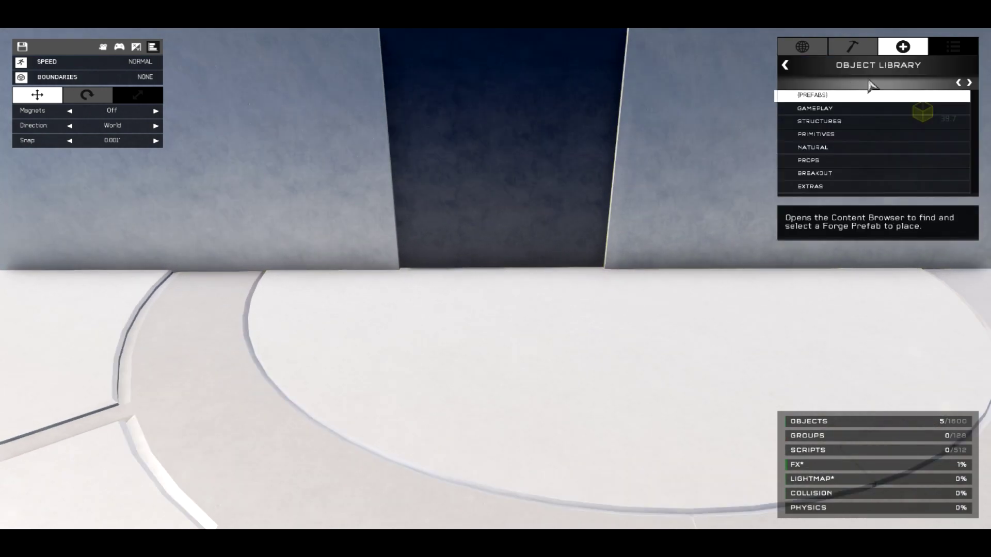
pyautogui.click(826, 160)
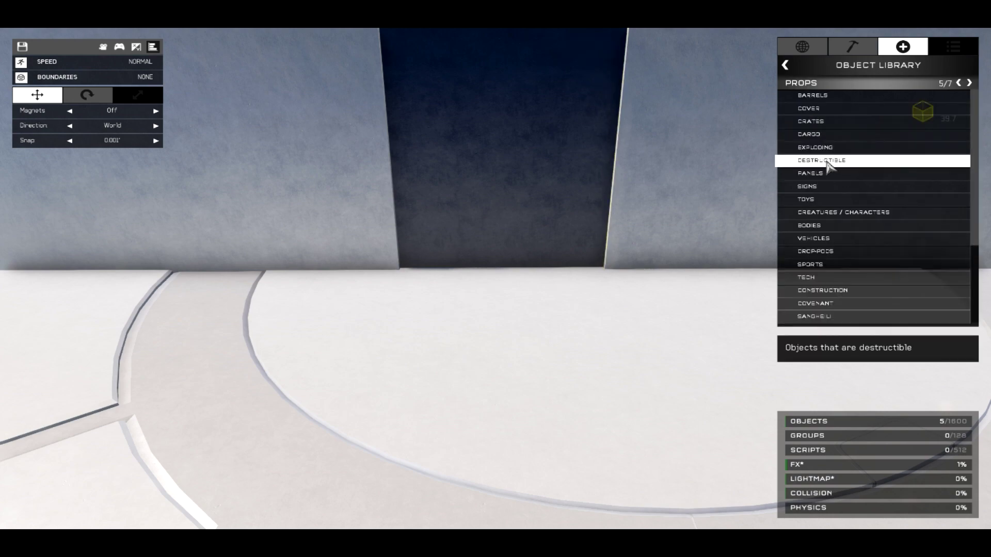
pyautogui.scroll(-5, 859, 206)
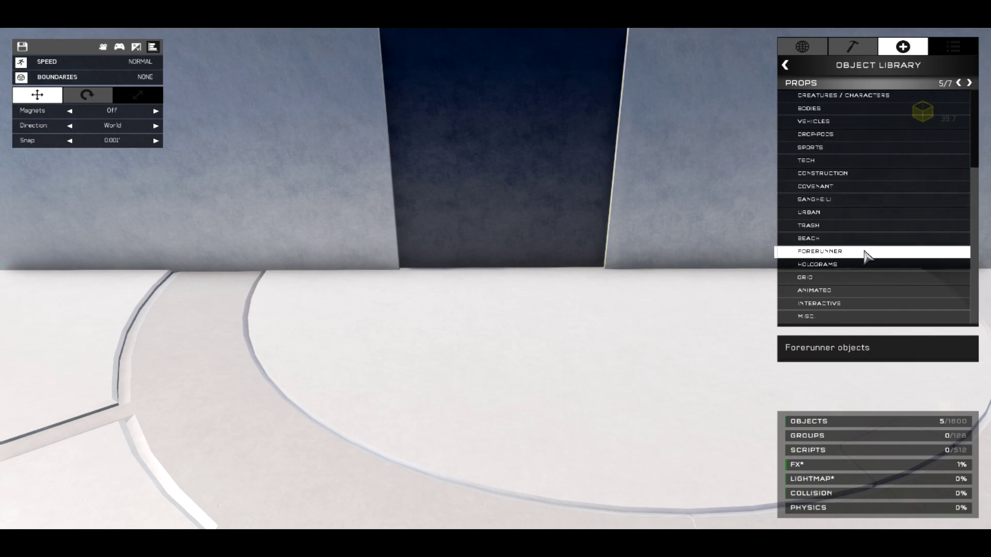
pyautogui.scroll(3, 865, 253)
pyautogui.click(785, 69)
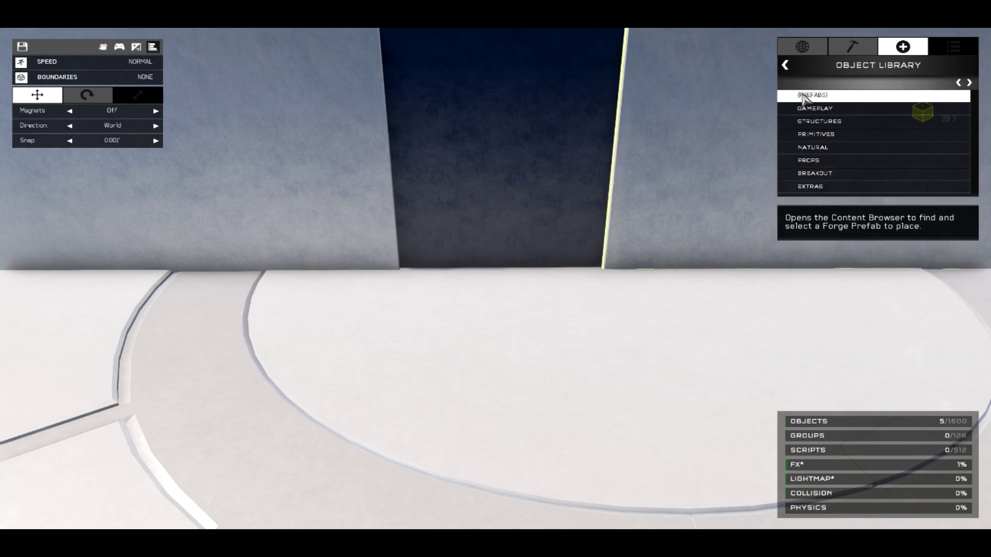
# Step: Place an Interactive: Switch [4x3x6: terminal] from the Extras scripting objects in front of the dark doorway
pyautogui.click(834, 187)
pyautogui.click(847, 149)
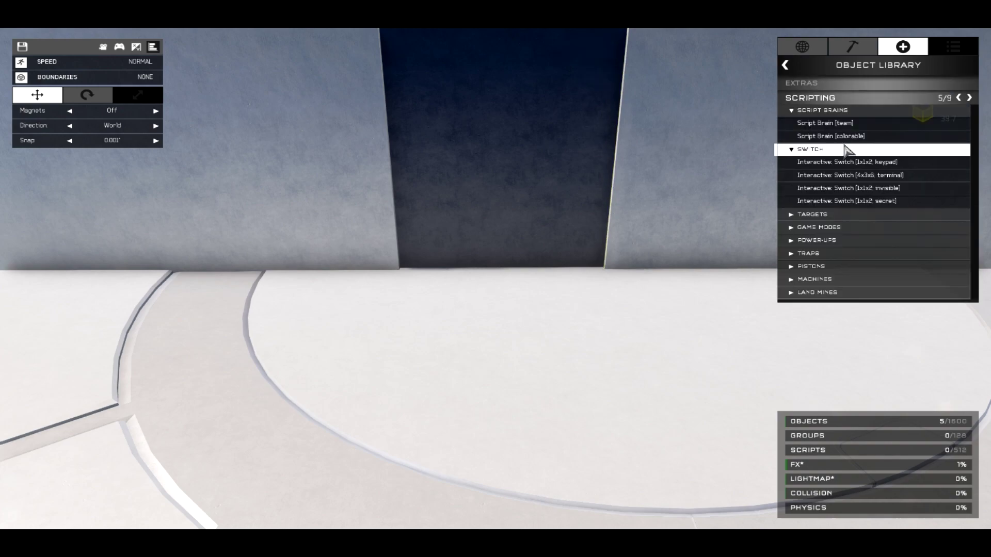
pyautogui.click(909, 179)
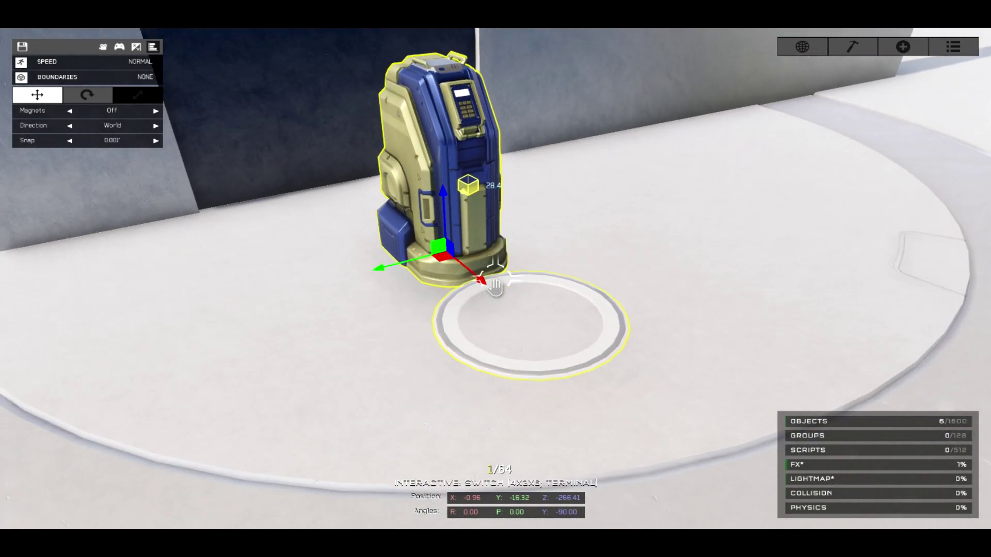
# Step: Move the terminal away from the doorway to about X 2.01 and lower it to about Z -267.57
pyautogui.moveTo(494, 287); pyautogui.dragTo(478, 320, button='right')
pyautogui.moveTo(488, 245); pyautogui.dragTo(549, 294)
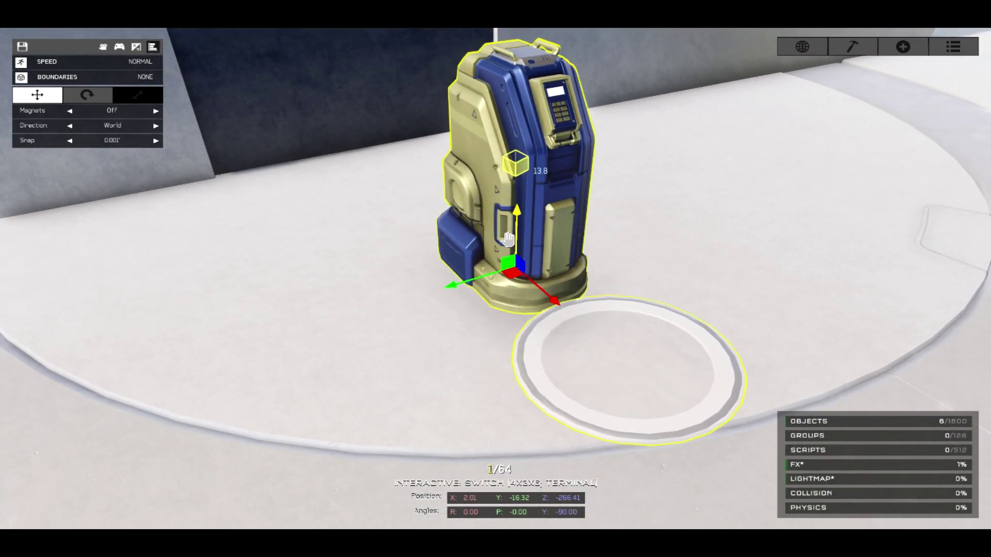
pyautogui.moveTo(516, 229); pyautogui.dragTo(516, 269)
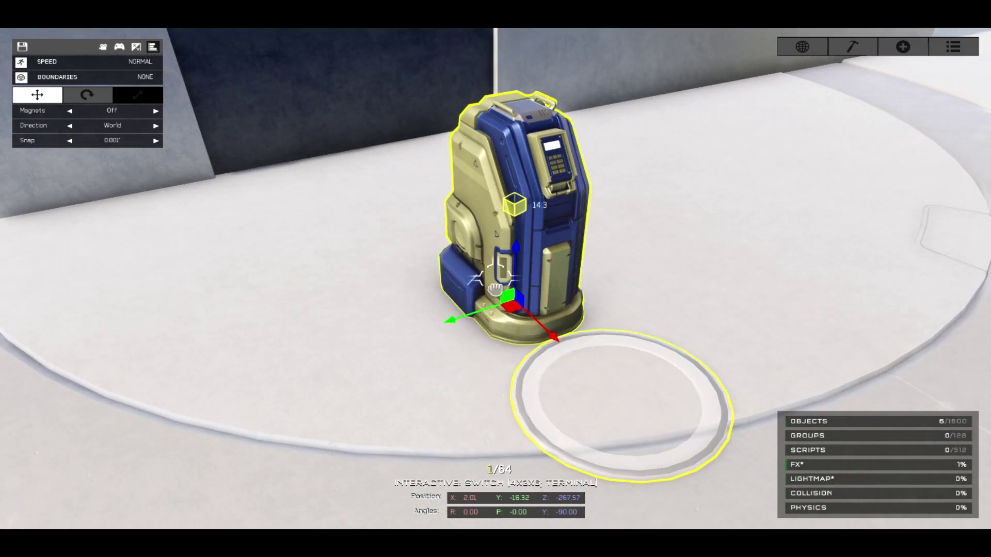
pyautogui.moveTo(460, 205); pyautogui.dragTo(495, 286, button='right')
pyautogui.press('w')
pyautogui.press('s')
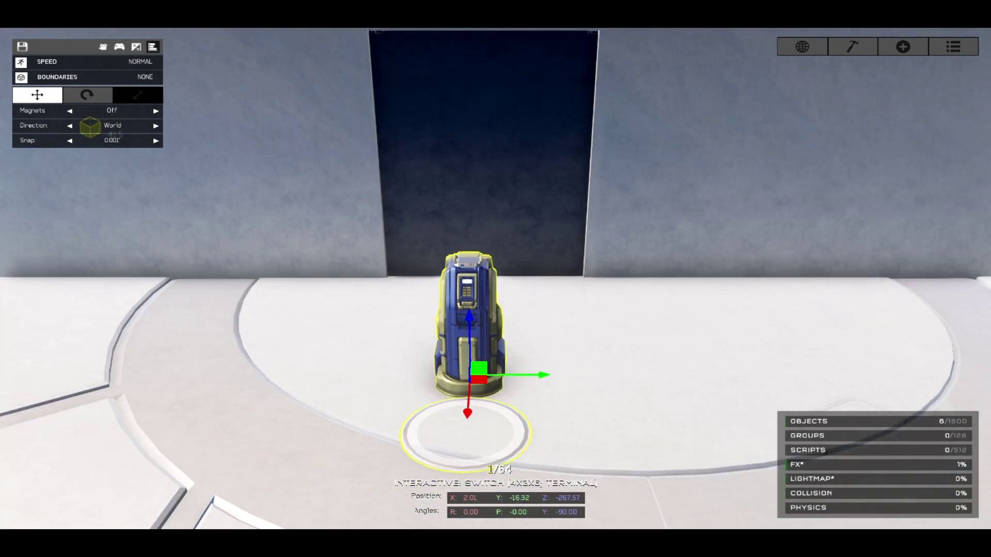
# Step: Test the terminal and the closed doorway in player mode, and return to the Forge editor
pyautogui.press('Tab')
pyautogui.press('1')
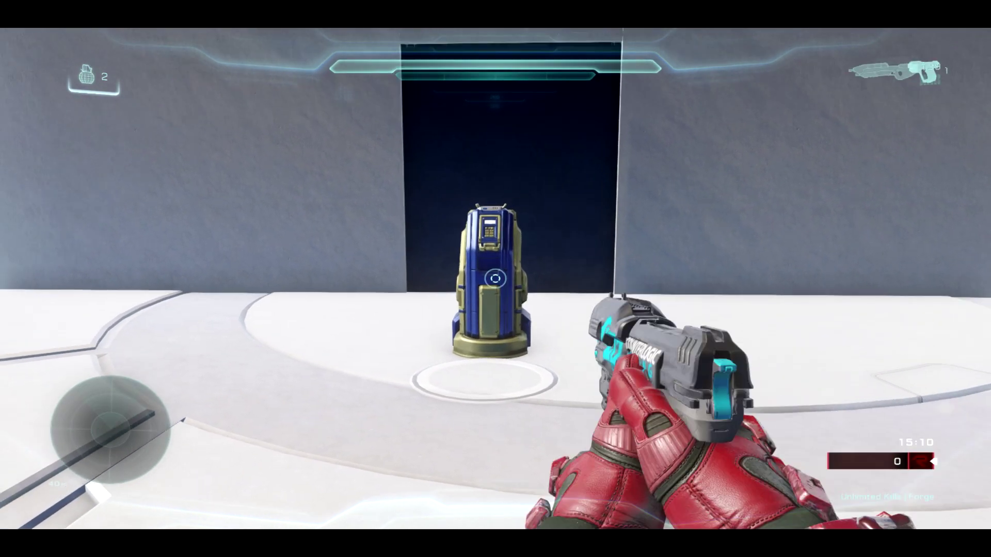
pyautogui.press('w')
pyautogui.press('w')
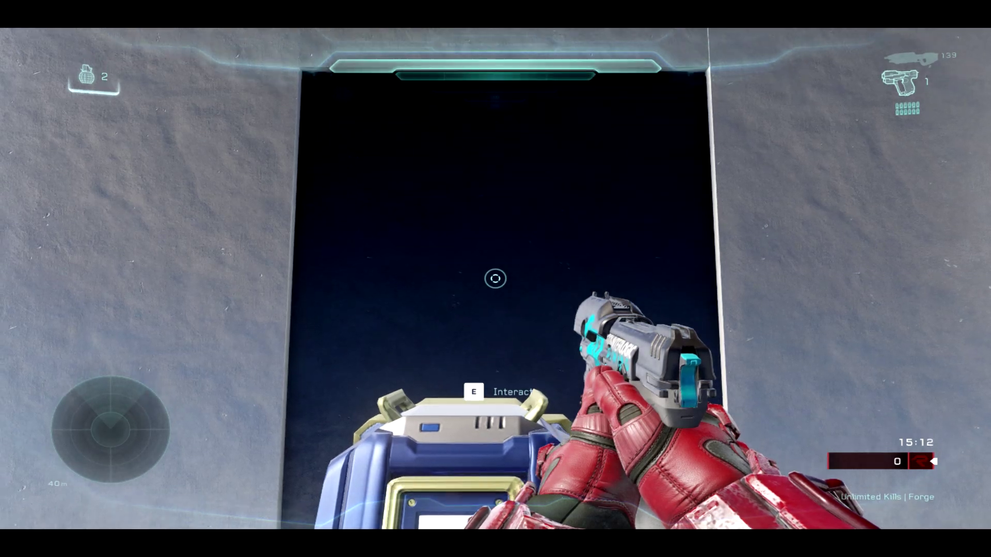
pyautogui.click(495, 279)
pyautogui.press('r')
pyautogui.press('s')
pyautogui.press('a')
pyautogui.press('d')
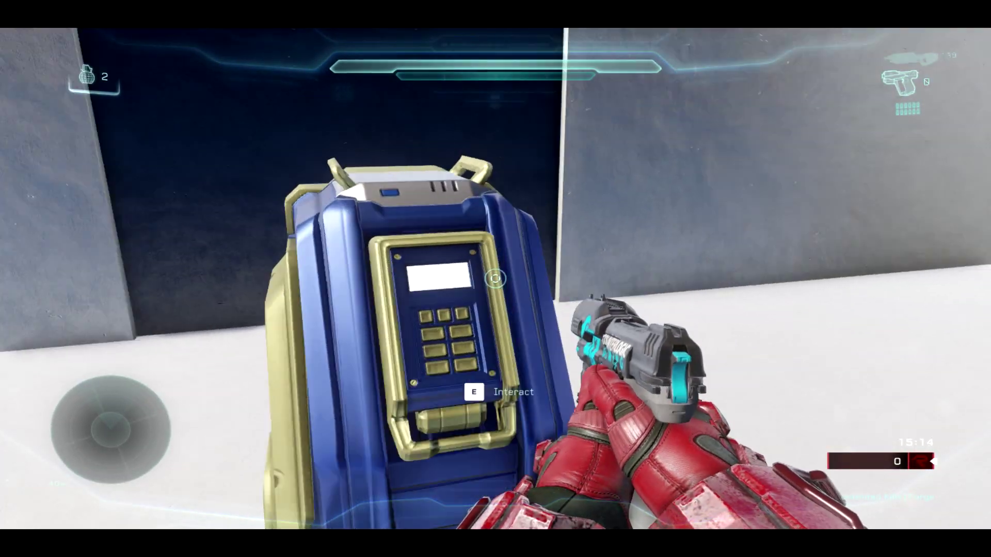
pyautogui.press('space')
pyautogui.click(496, 278)
pyautogui.press('s')
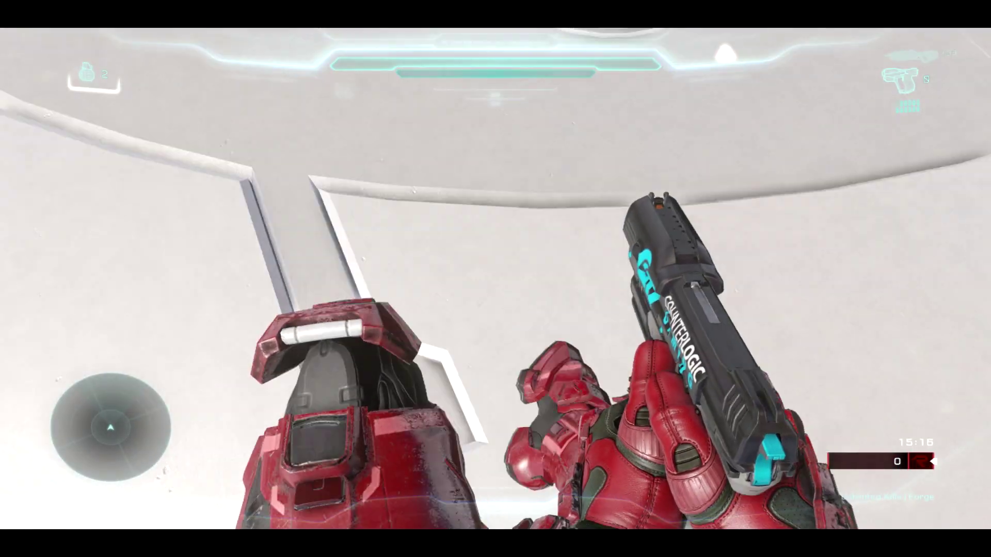
pyautogui.press('w')
pyautogui.press('f')
pyautogui.press('space')
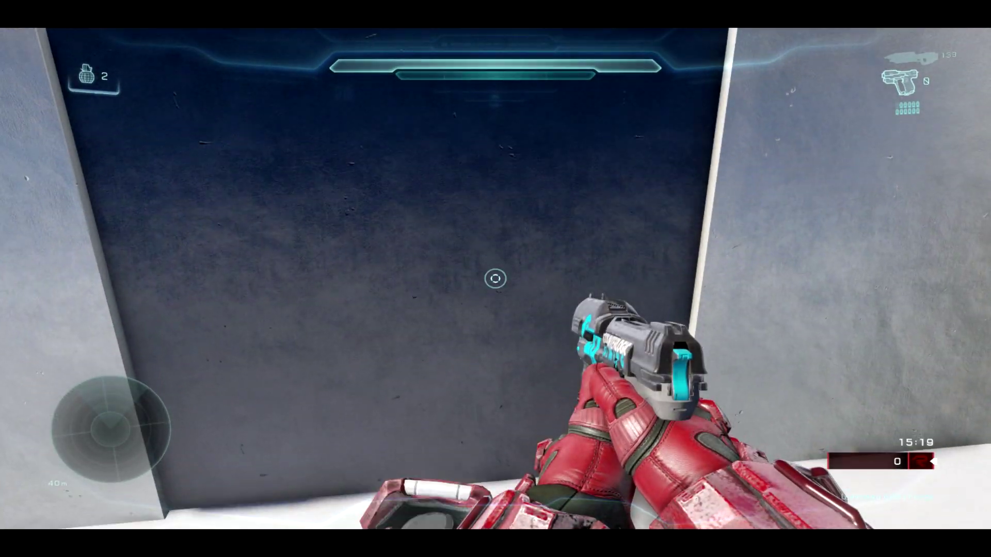
pyautogui.press('space')
pyautogui.press('s')
pyautogui.press('2')
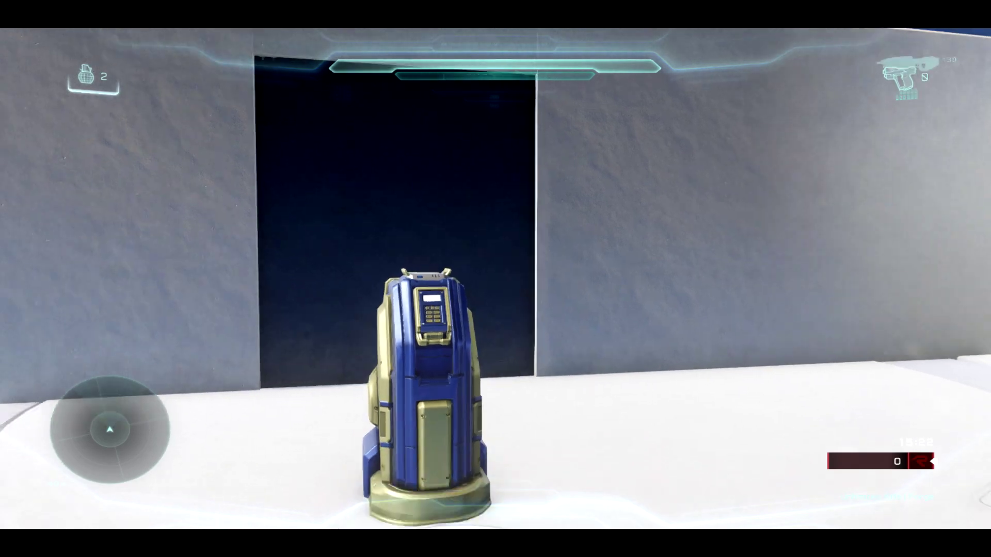
pyautogui.click(495, 278)
pyautogui.press('Tab')
pyautogui.press('w')
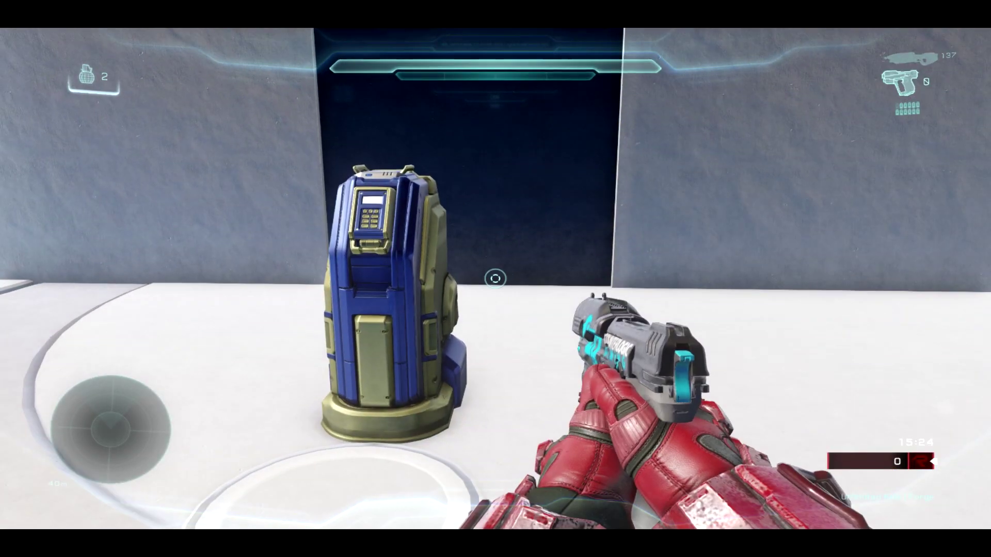
pyautogui.press('Tab')
# Step: Select the terminal and slide it sideways to the left of the doorway, to about Y -24.08
pyautogui.press('s')
pyautogui.press('a')
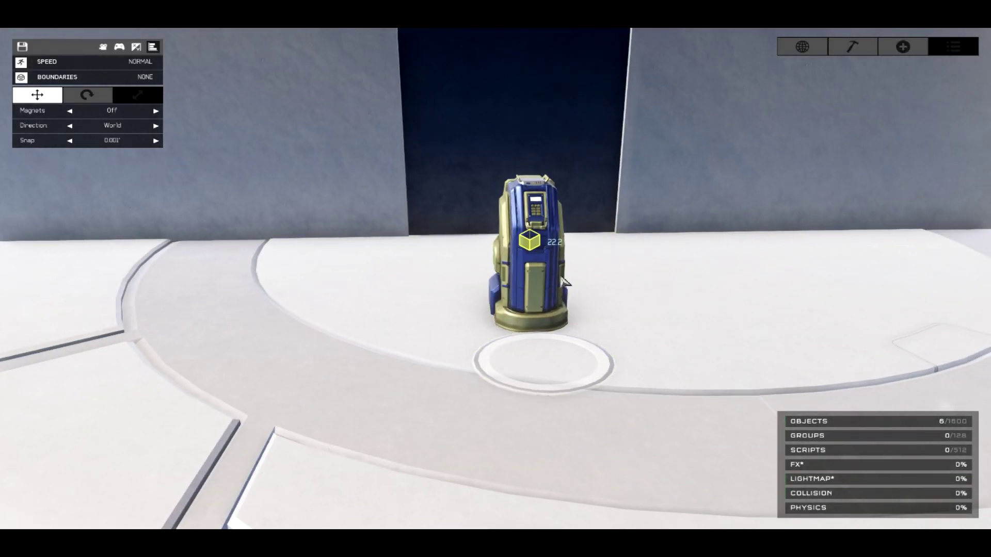
pyautogui.click(536, 289)
pyautogui.moveTo(464, 315); pyautogui.dragTo(250, 314)
pyautogui.press('a')
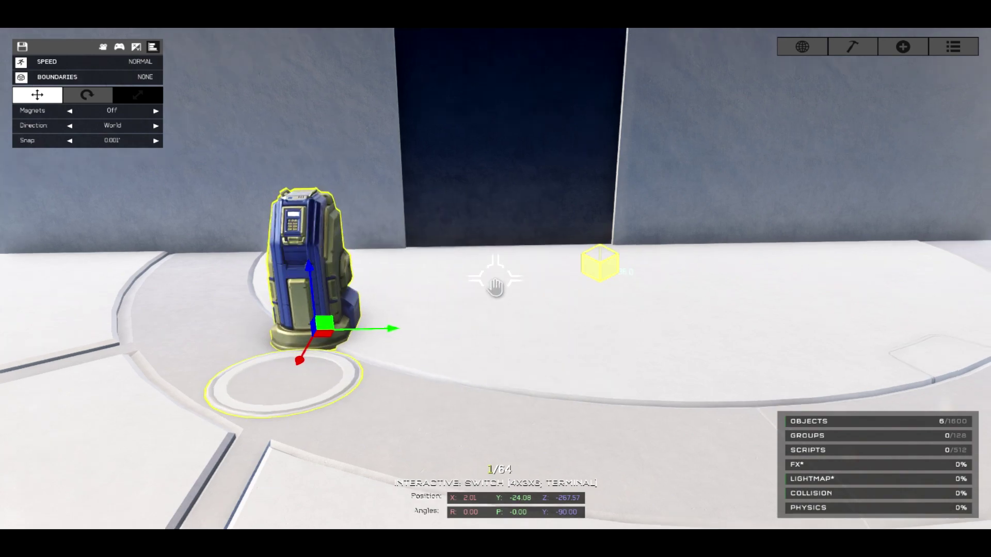
pyautogui.press('s')
pyautogui.moveTo(495, 278); pyautogui.dragTo(495, 283, button='right')
pyautogui.press('w')
pyautogui.press('a')
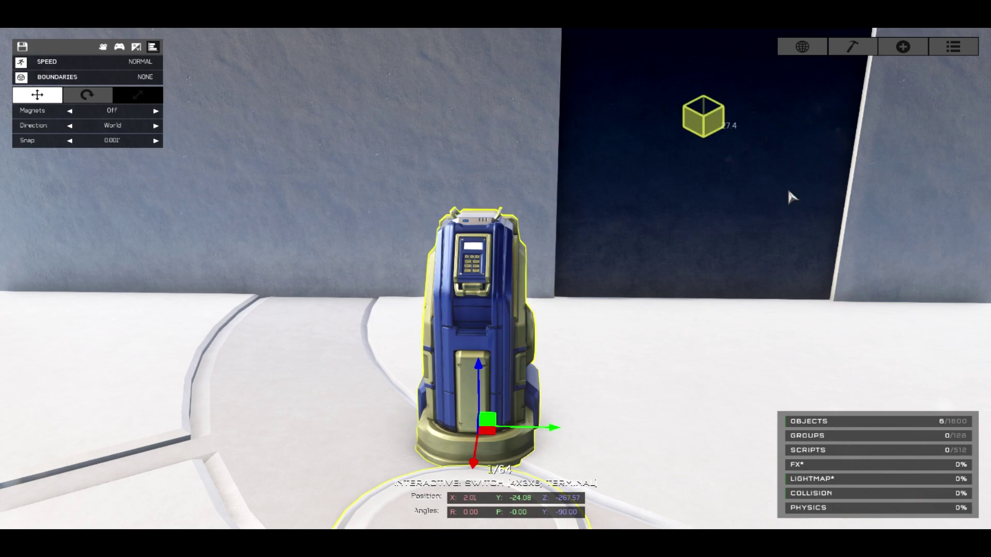
pyautogui.click(902, 46)
pyautogui.click(852, 47)
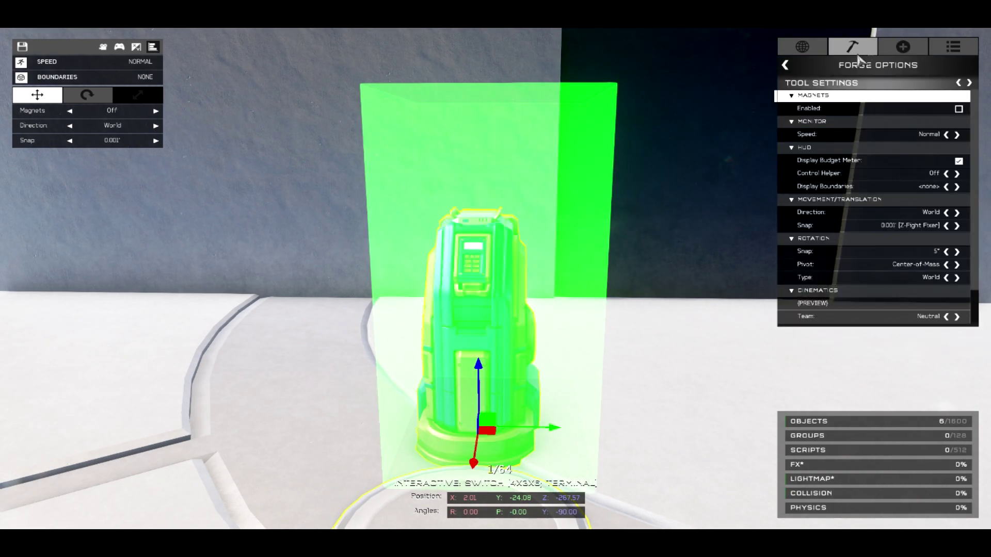
pyautogui.click(820, 51)
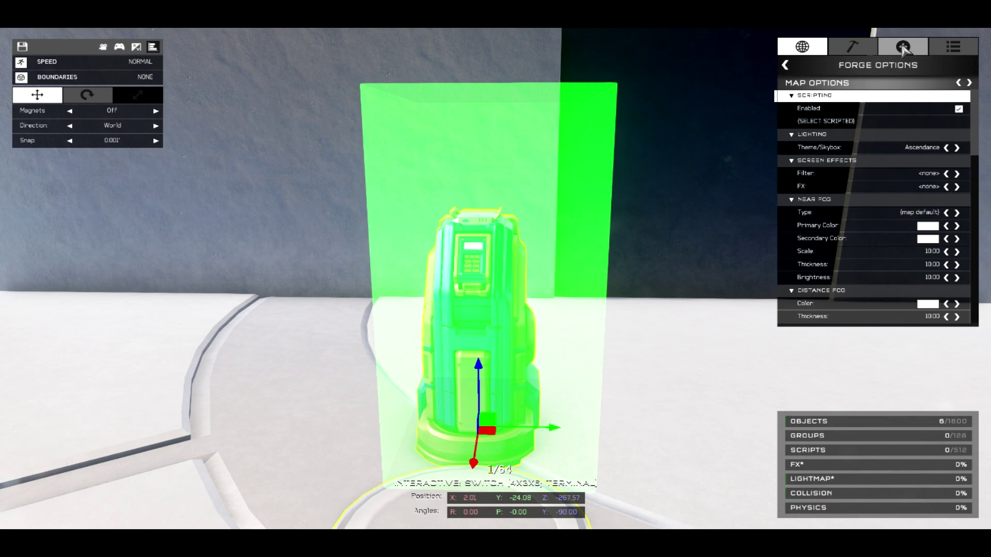
pyautogui.click(902, 49)
pyautogui.click(849, 49)
# Step: Add a new script to the selected terminal in its object properties and open that script for editing
pyautogui.click(934, 51)
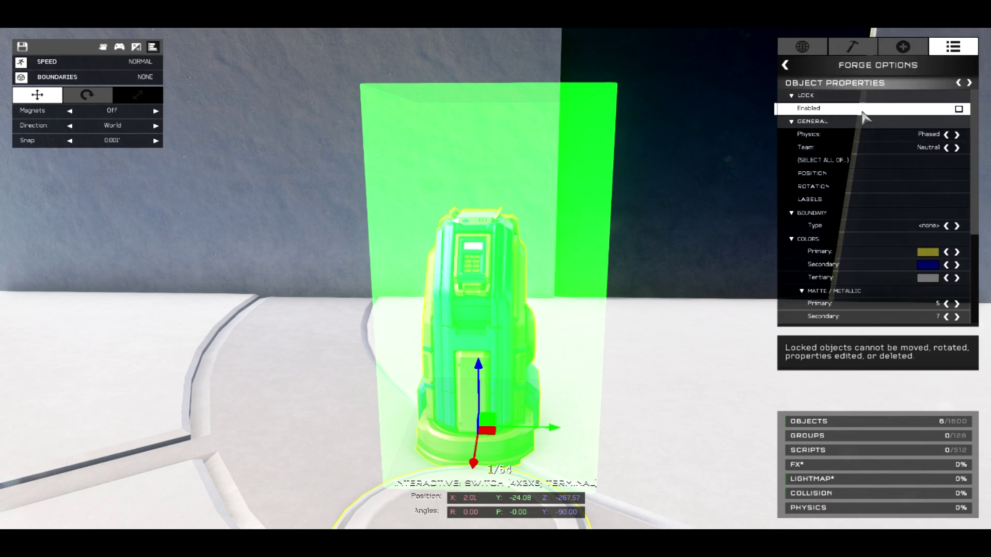
pyautogui.scroll(-7, 862, 154)
pyautogui.scroll(-2, 908, 323)
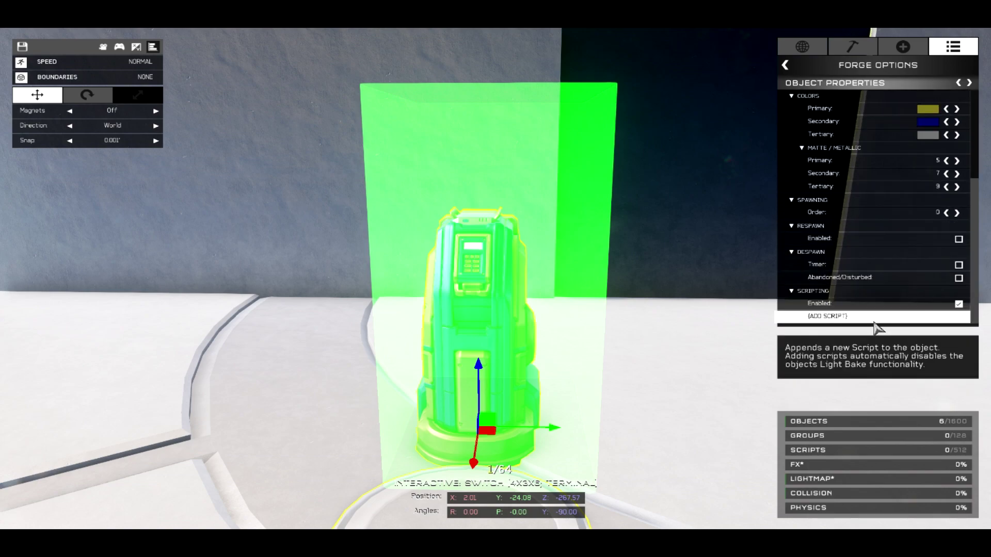
pyautogui.click(858, 320)
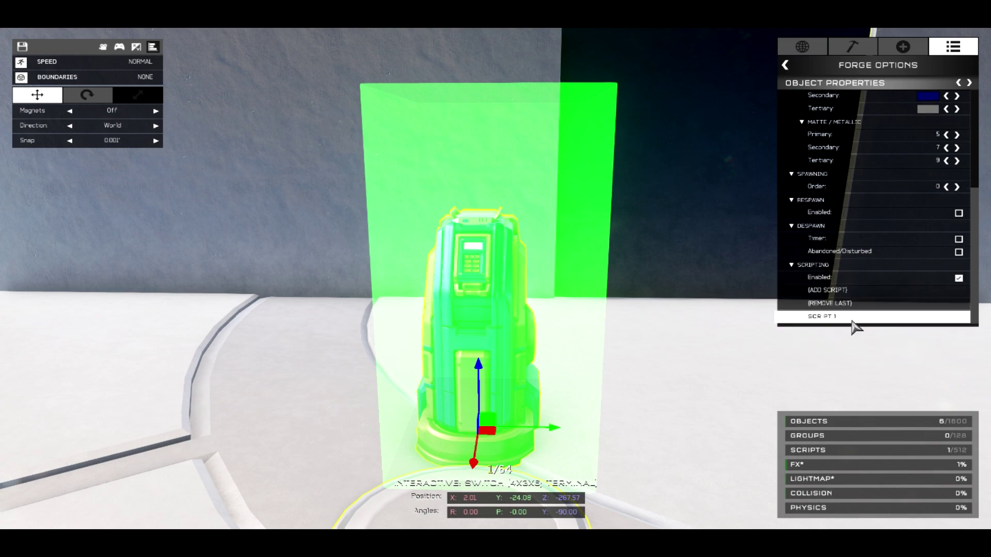
pyautogui.click(848, 323)
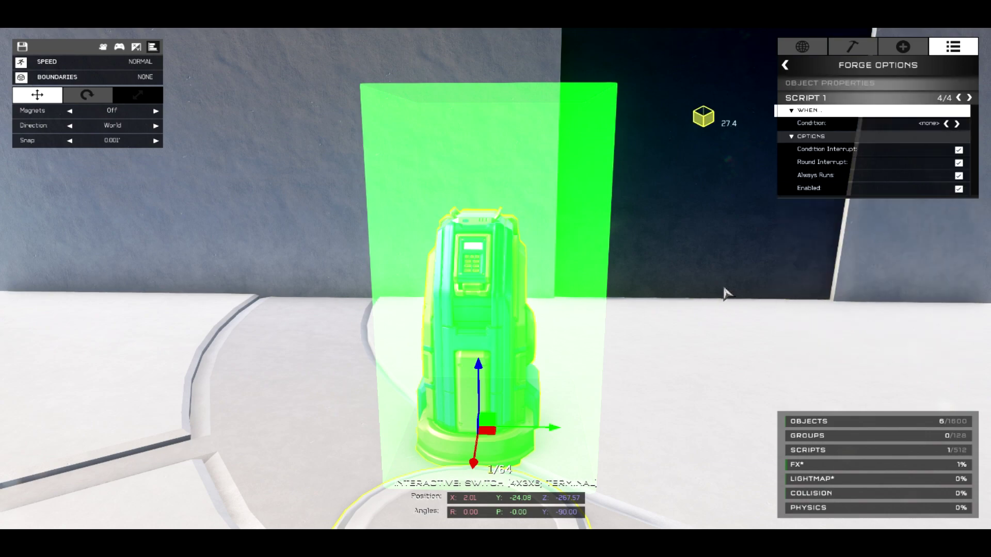
# Step: Set the condition of the terminal's Script 1 to Interacted
pyautogui.moveTo(495, 287); pyautogui.dragTo(495, 287, button='right')
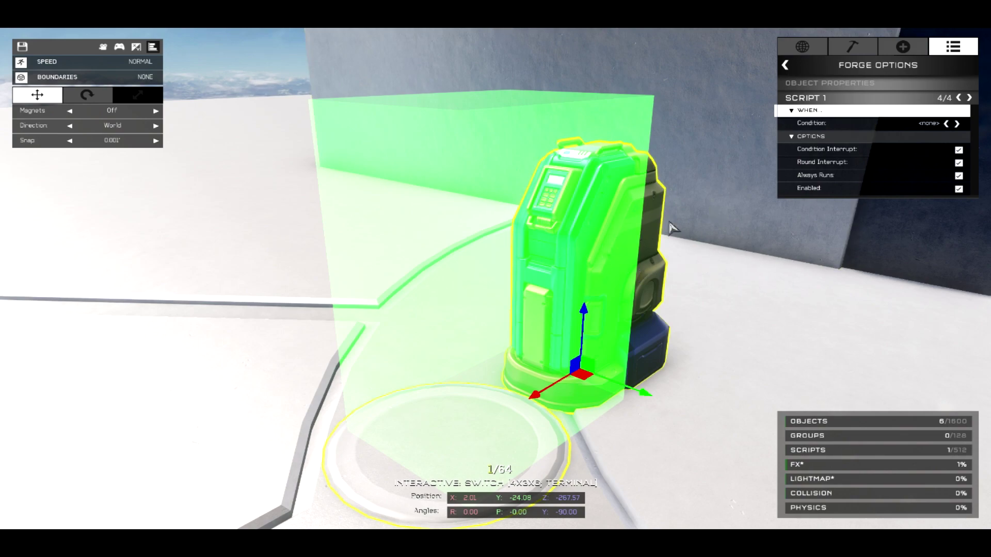
pyautogui.click(957, 124)
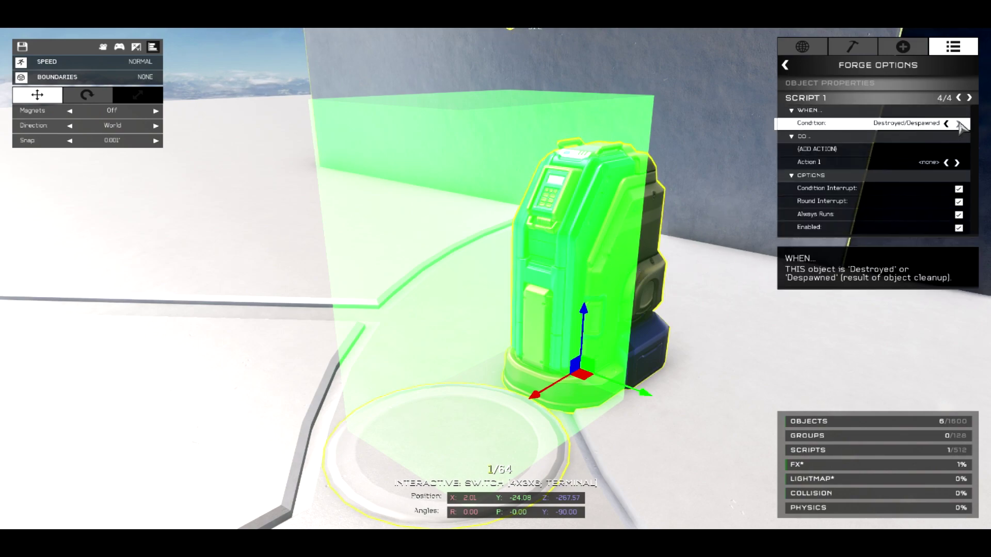
pyautogui.click(957, 124)
pyautogui.click(957, 123)
pyautogui.click(957, 123)
pyautogui.click(957, 124)
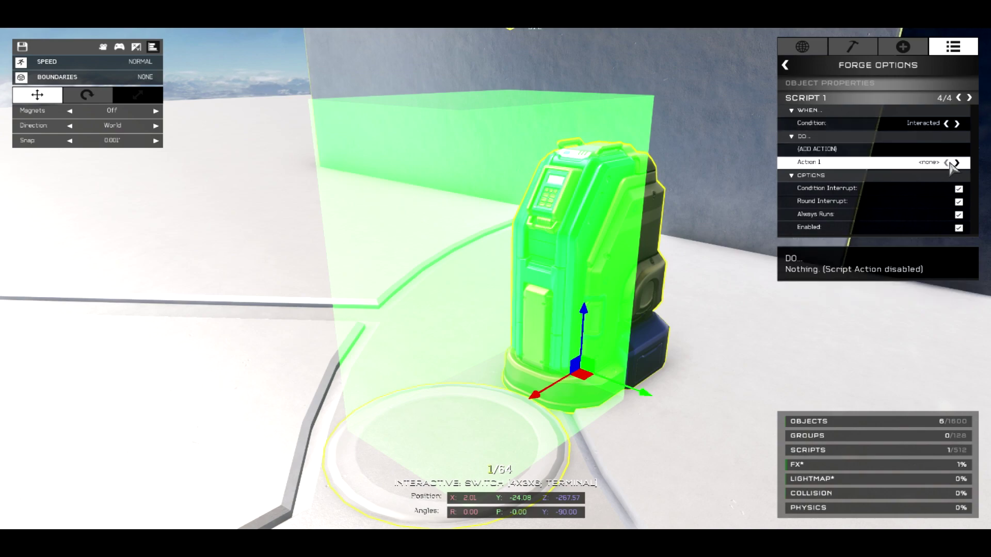
# Step: Set Action 1 of the terminal's script to Power: Set
pyautogui.click(957, 163)
pyautogui.click(957, 163)
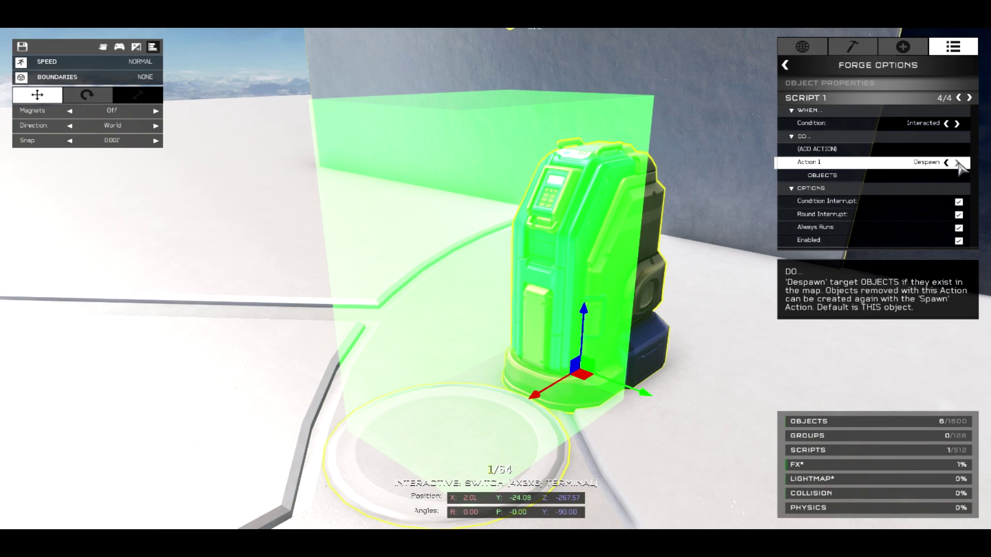
pyautogui.click(957, 162)
pyautogui.click(957, 163)
pyautogui.click(957, 162)
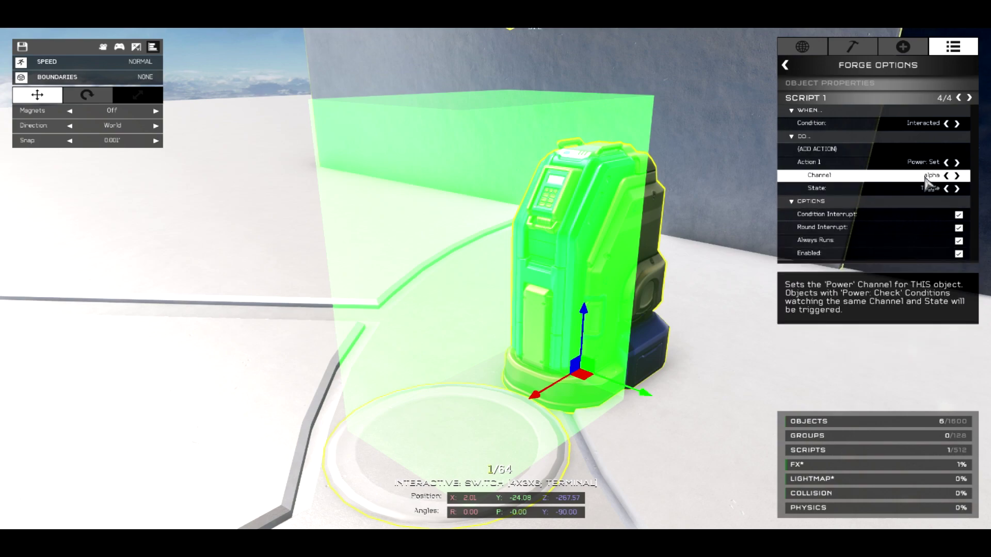
pyautogui.moveTo(944, 164); pyautogui.dragTo(496, 289, button='right')
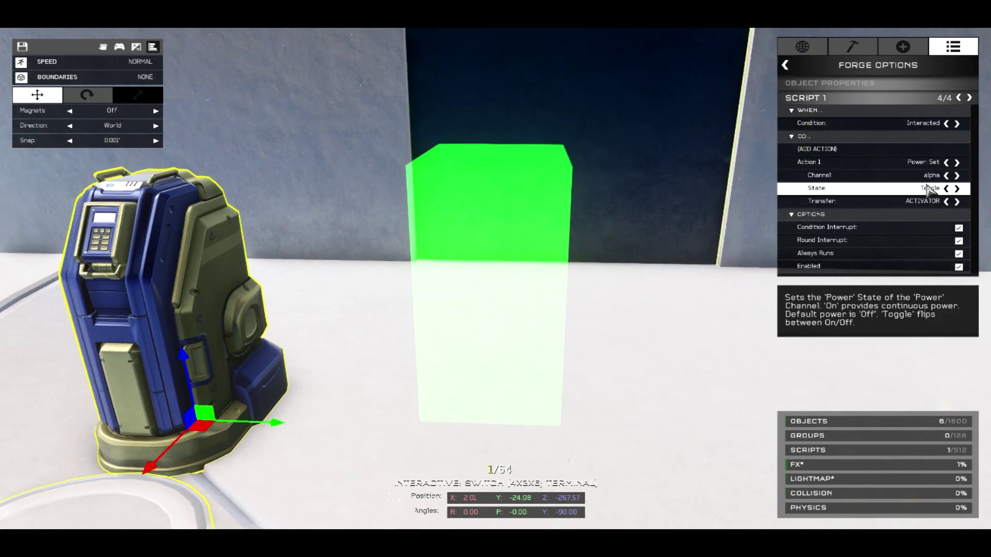
# Step: Try THIS as the Transfer option of the terminal's Power: Set action and return it to ACTIVATOR
pyautogui.click(957, 202)
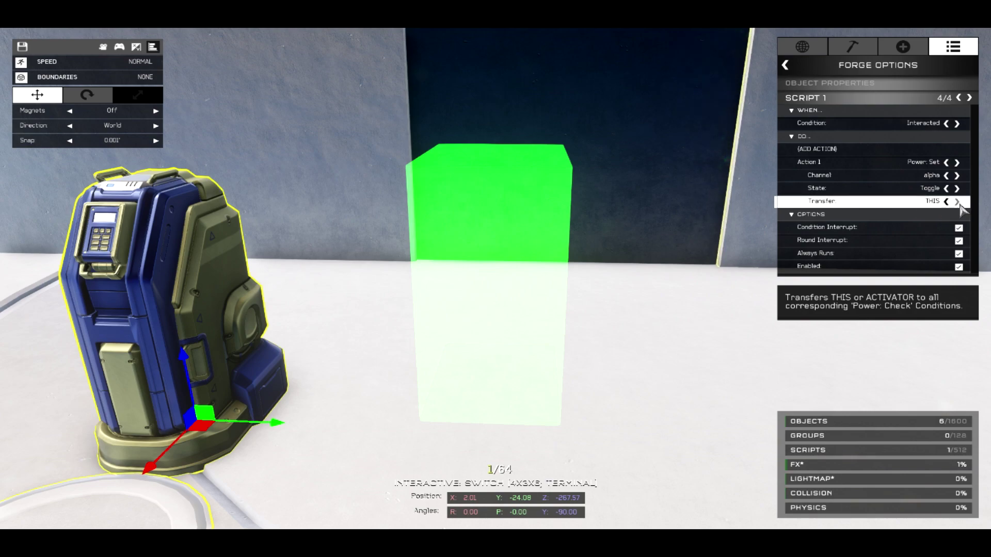
pyautogui.click(957, 202)
pyautogui.press('s')
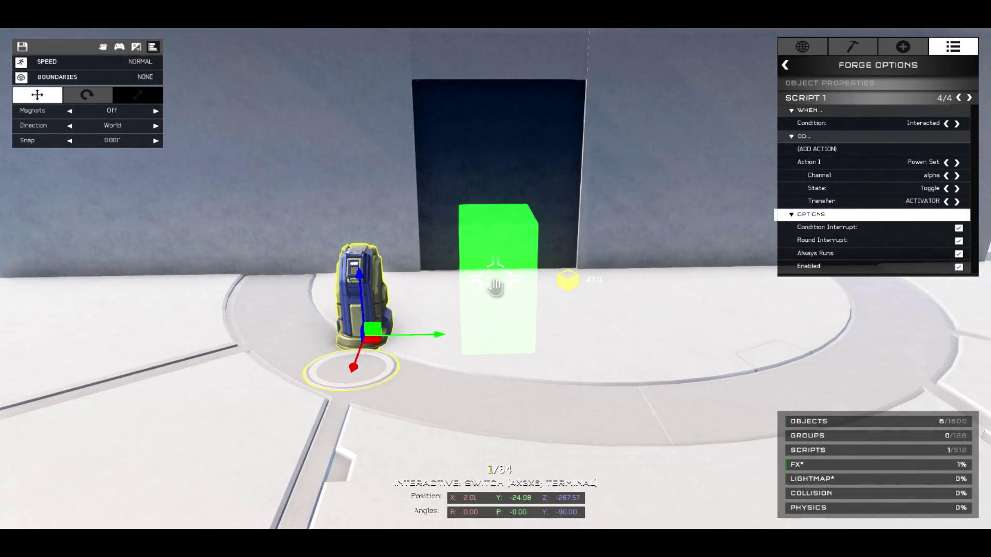
# Step: Select the wall that serves as the door, add a script to it and open that script for editing
pyautogui.click(542, 200)
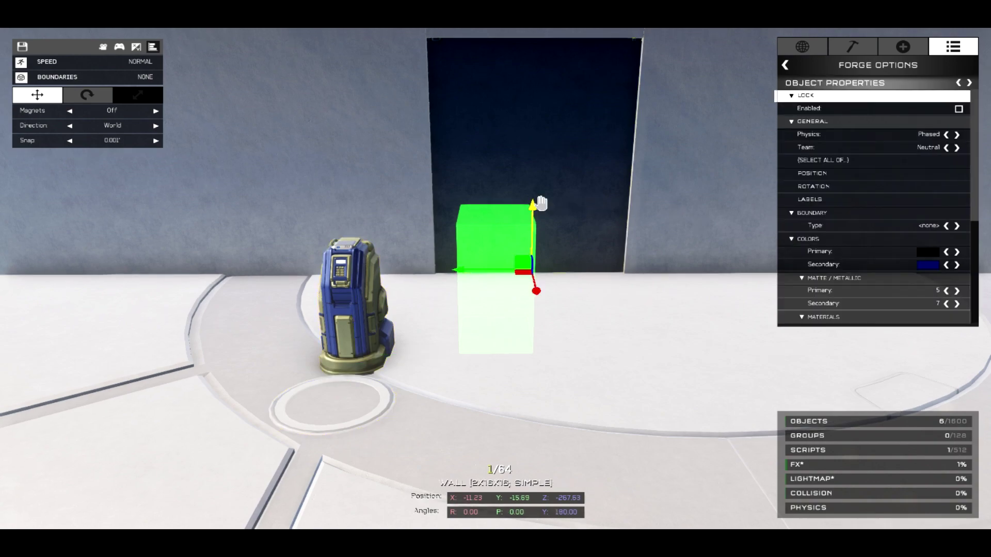
pyautogui.click(349, 290)
pyautogui.click(538, 185)
pyautogui.scroll(-5, 851, 241)
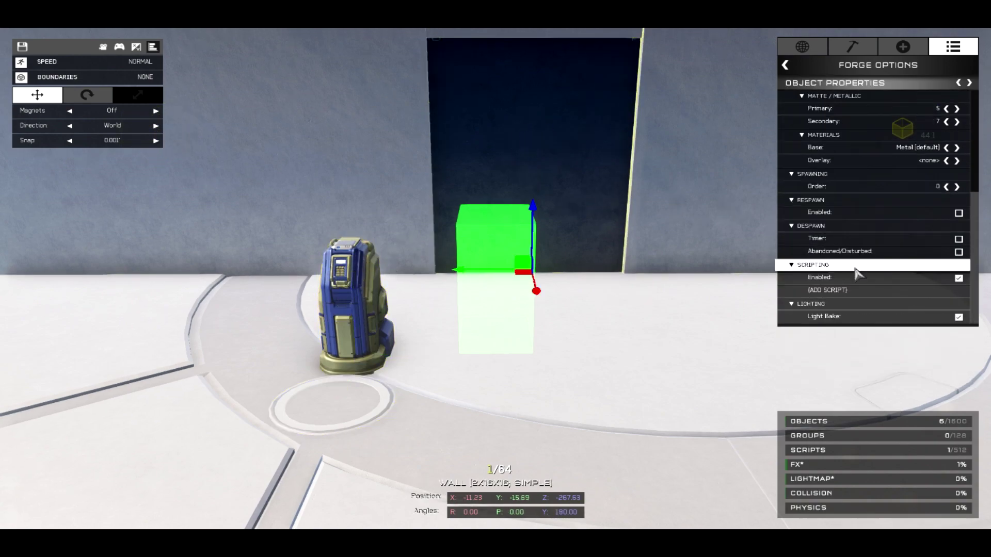
pyautogui.click(886, 293)
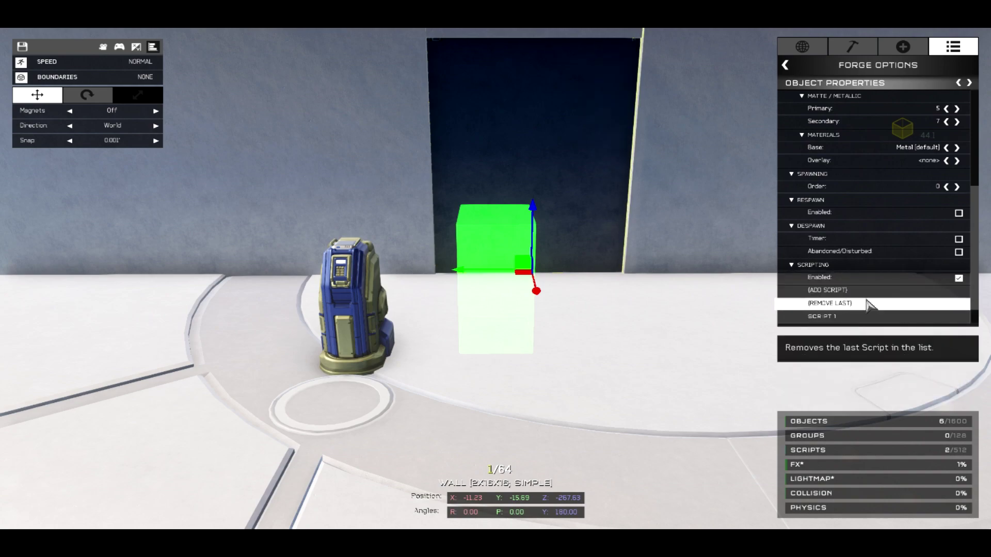
pyautogui.click(845, 304)
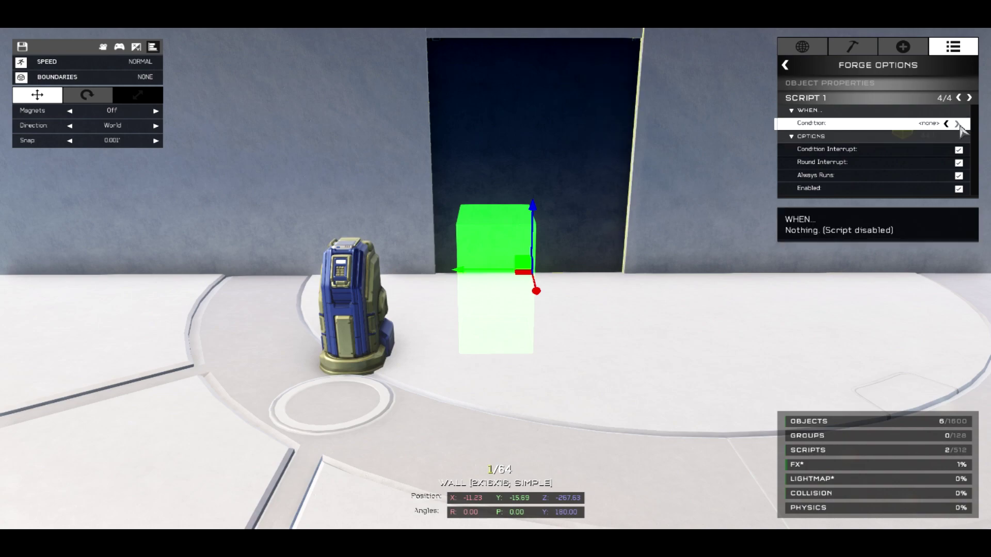
# Step: Set the condition of the door's Script 1 to Power: Check on channel alpha with state On
pyautogui.click(958, 124)
pyautogui.click(958, 124)
pyautogui.click(958, 125)
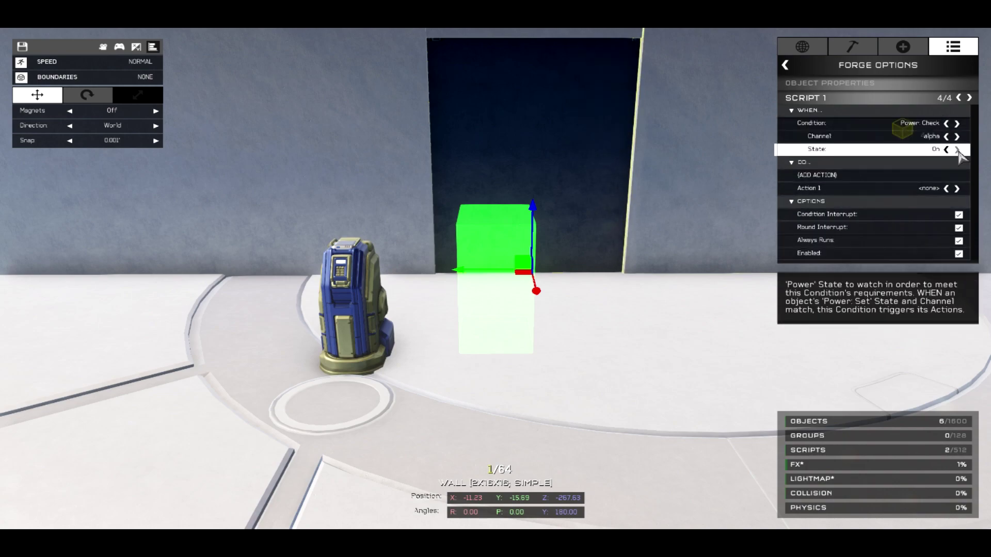
# Step: Set Action 1 of the door's Script 1 to Move: Offset with Y / Horizontal -10.00 and Time 3.00
pyautogui.click(945, 190)
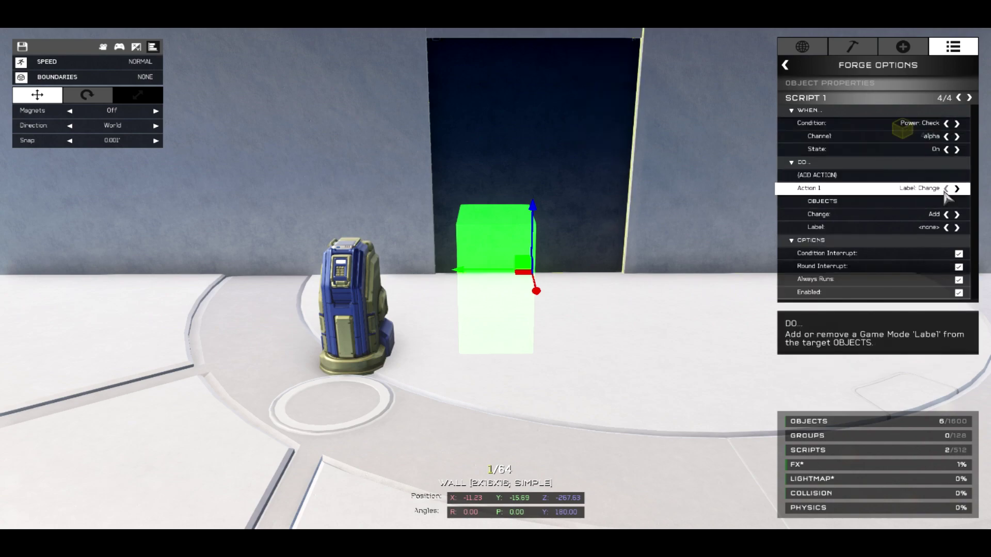
pyautogui.click(957, 189)
pyautogui.click(957, 189)
pyautogui.click(957, 189)
pyautogui.click(957, 189)
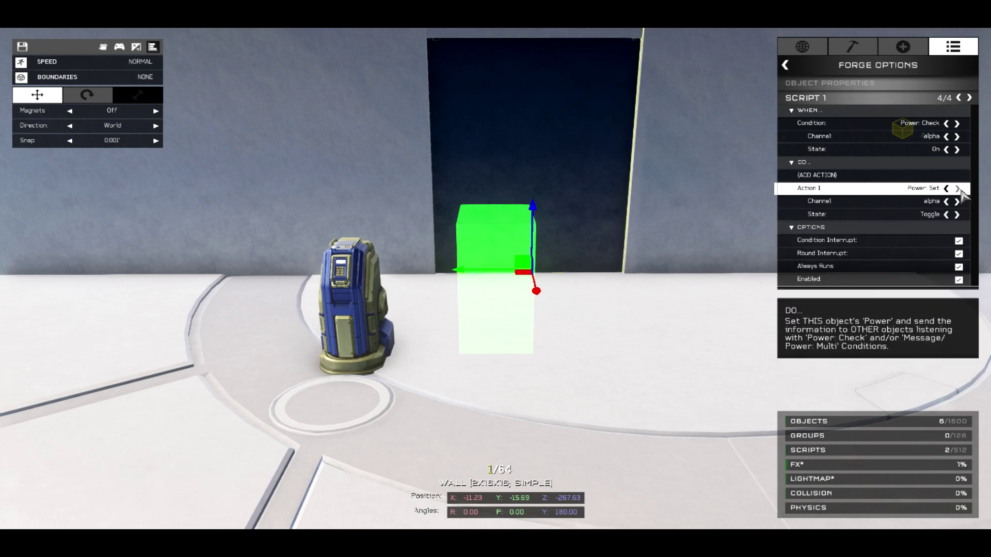
pyautogui.click(957, 189)
pyautogui.click(957, 189)
pyautogui.click(958, 188)
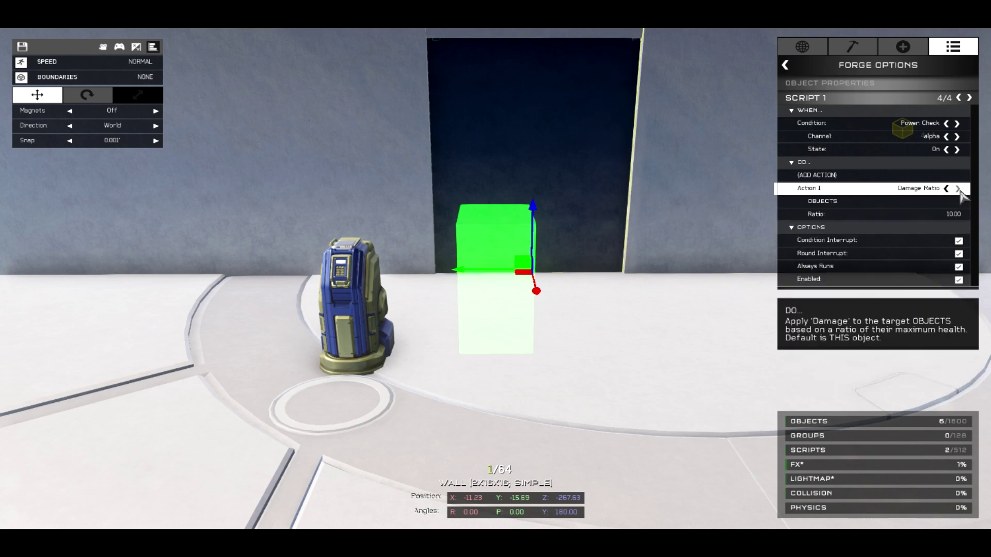
pyautogui.click(958, 189)
pyautogui.click(957, 189)
pyautogui.click(957, 188)
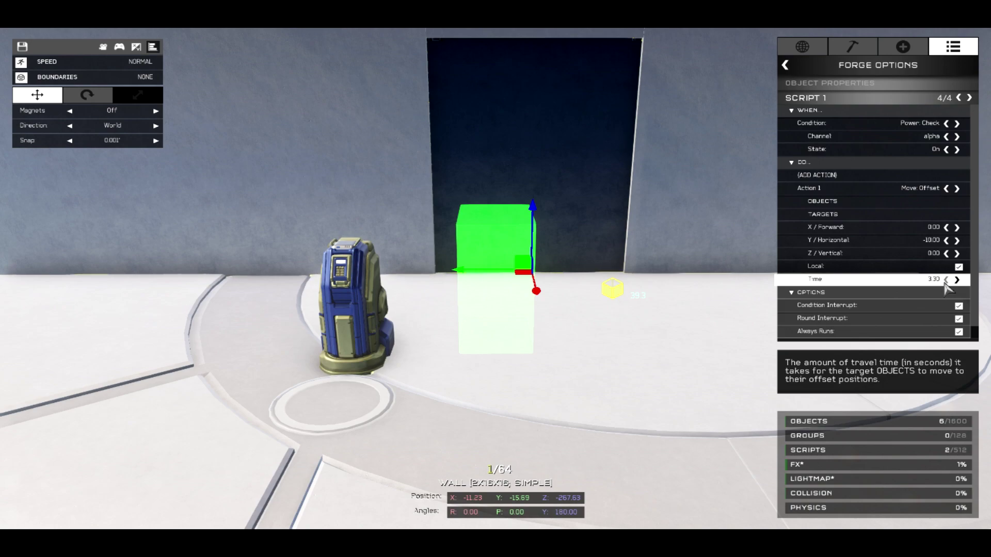
pyautogui.click(945, 280)
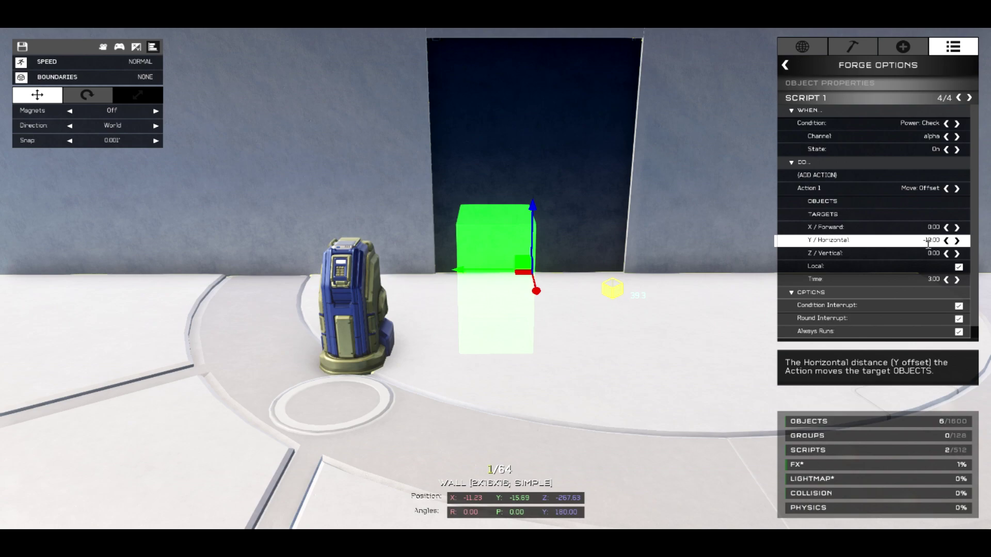
# Step: Add a second script to the door and open it for editing
pyautogui.click(784, 66)
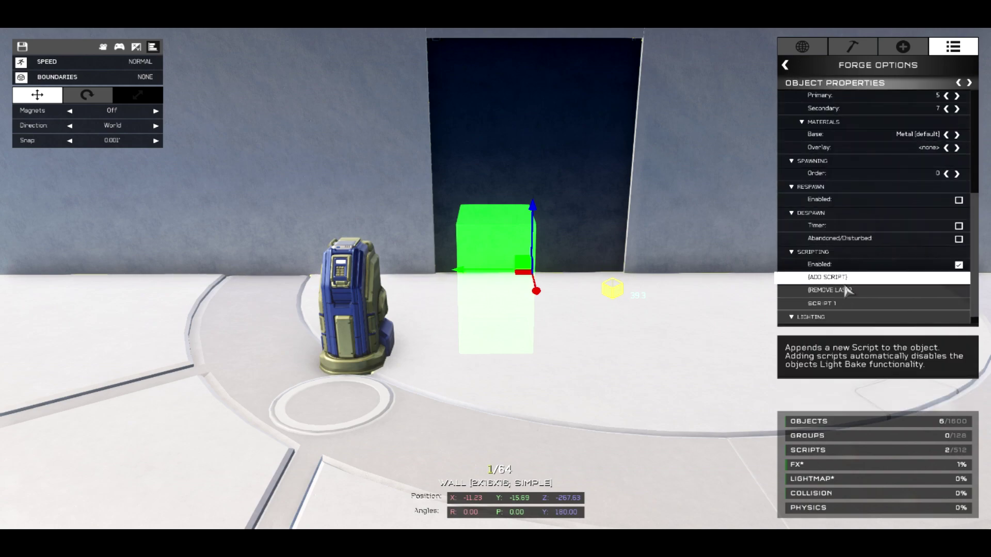
pyautogui.click(851, 279)
pyautogui.click(841, 316)
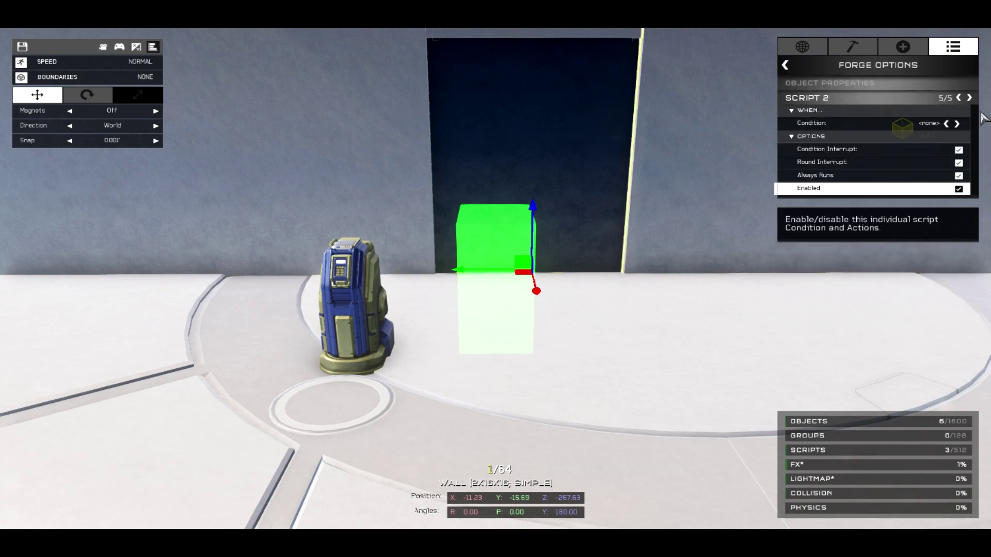
# Step: Set the condition of the door's Script 2 to Power: Check on channel alpha with state Off
pyautogui.click(957, 124)
pyautogui.click(957, 123)
pyautogui.click(957, 124)
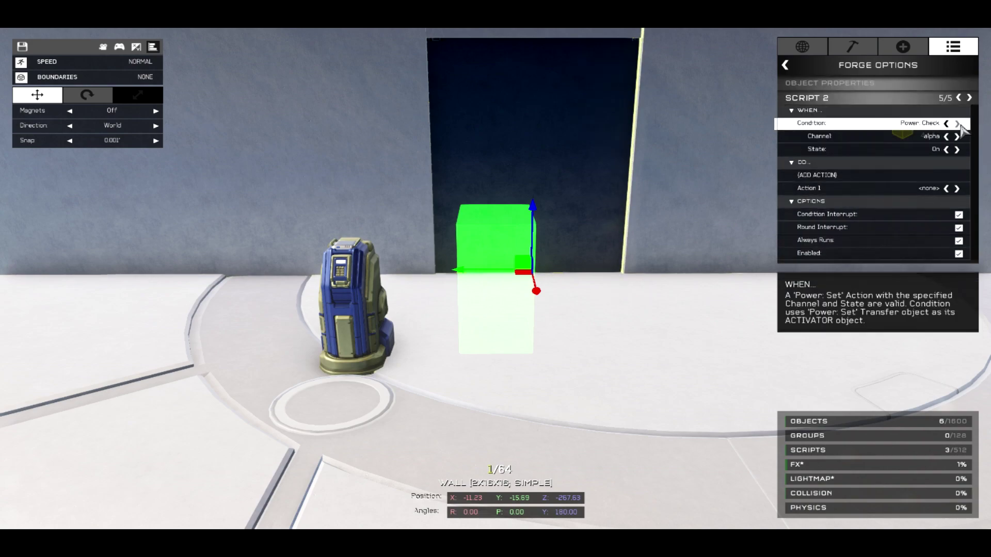
pyautogui.click(957, 150)
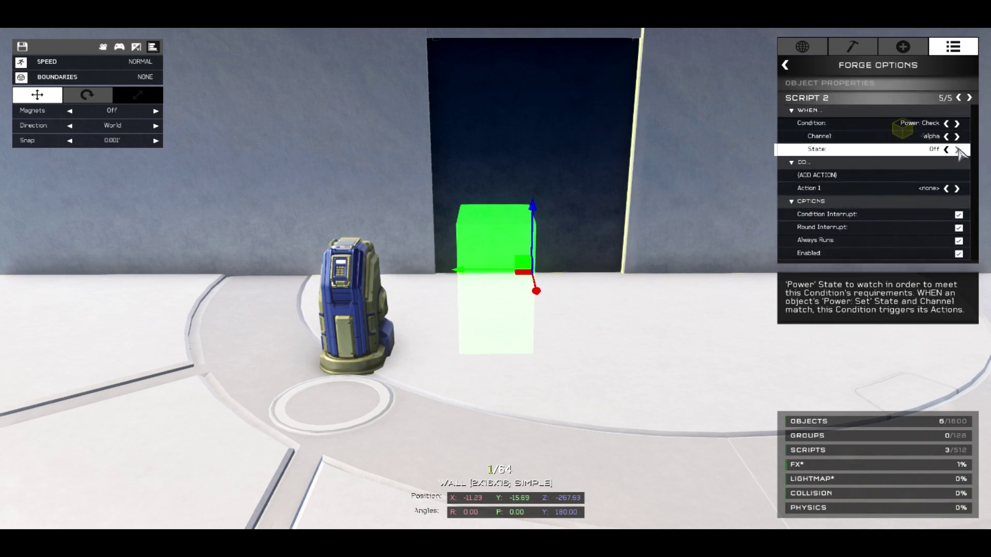
# Step: Set Action 1 of the door's Script 2 to Position/Rotation: Reset
pyautogui.click(957, 189)
pyautogui.click(957, 189)
pyautogui.click(957, 189)
pyautogui.click(957, 189)
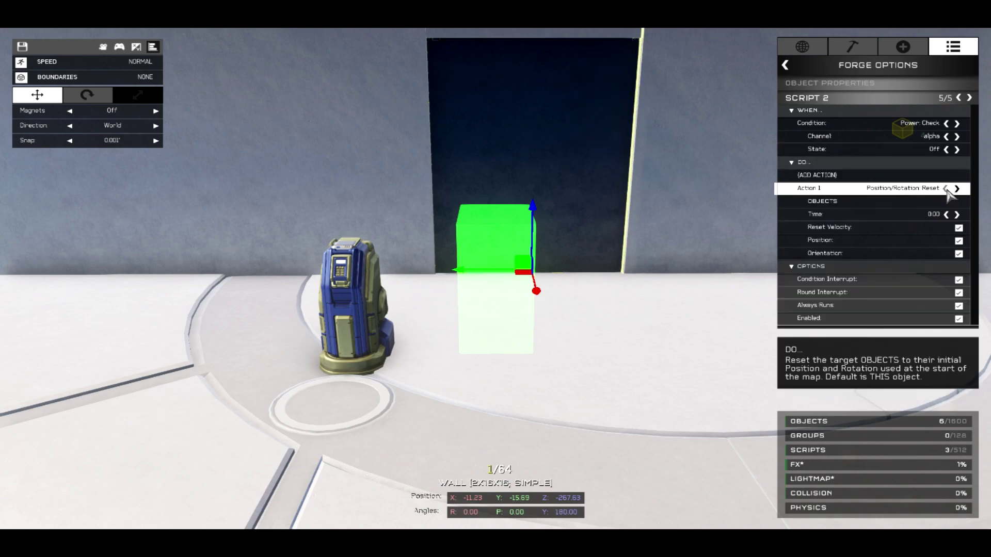
# Step: Set the Time of the door's Position/Rotation: Reset action to 3.00 seconds
pyautogui.click(957, 215)
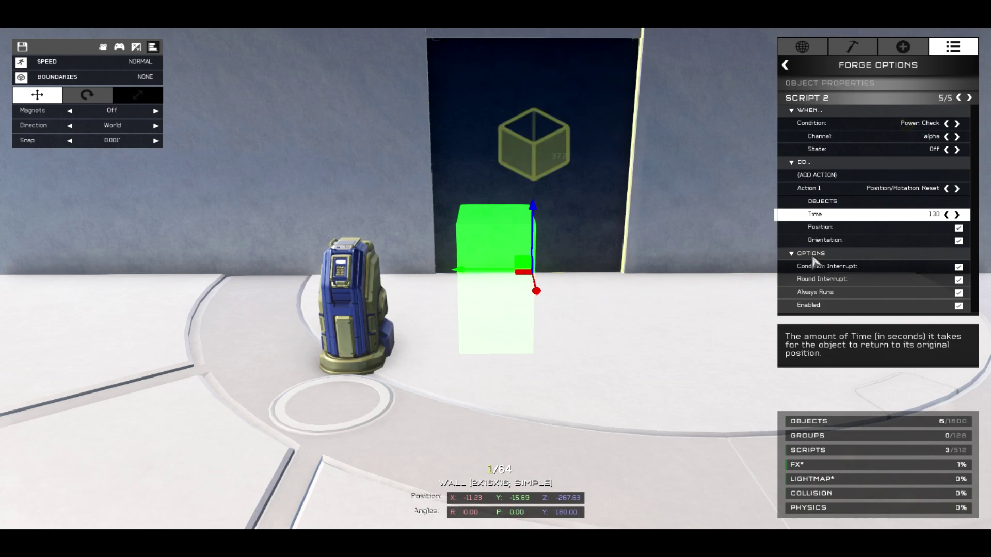
pyautogui.click(958, 215)
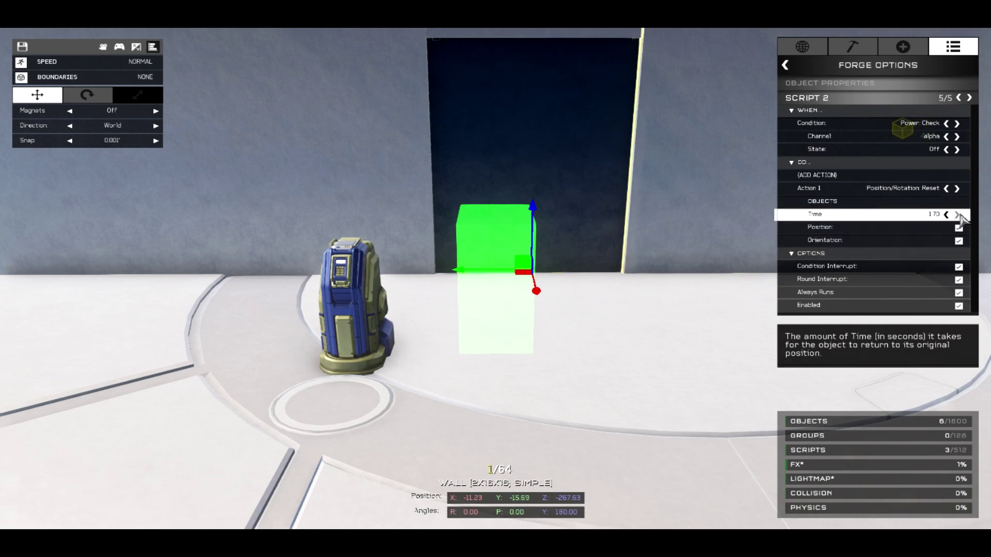
pyautogui.click(959, 215)
pyautogui.click(960, 215)
pyautogui.click(959, 215)
pyautogui.click(959, 215)
pyautogui.click(959, 215)
pyautogui.click(959, 215)
pyautogui.click(959, 215)
pyautogui.click(957, 215)
pyautogui.click(958, 214)
pyautogui.click(958, 215)
pyautogui.click(957, 215)
pyautogui.click(958, 215)
pyautogui.click(957, 214)
pyautogui.click(958, 215)
pyautogui.click(948, 215)
pyautogui.moveTo(670, 253); pyautogui.dragTo(648, 84, button='right')
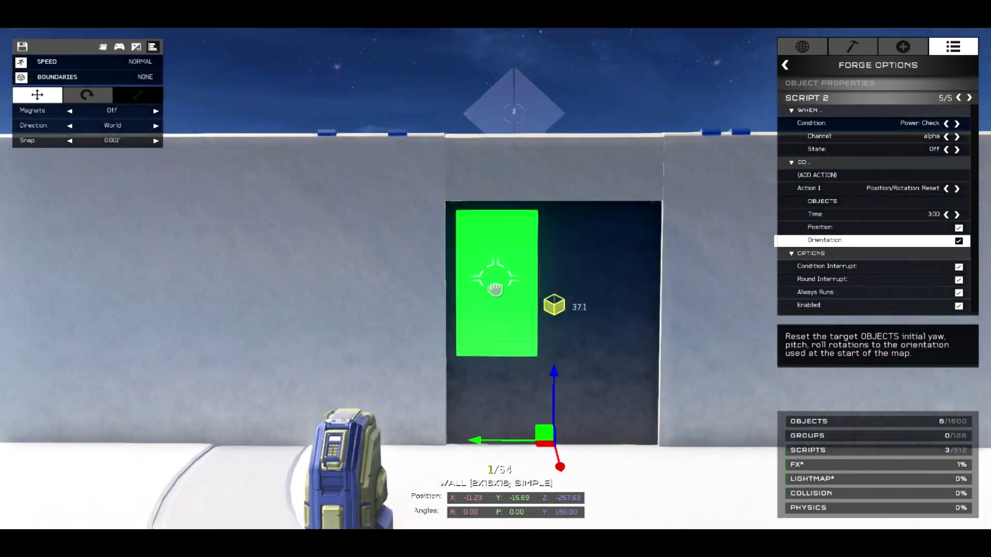
pyautogui.press('w')
pyautogui.press('w')
pyautogui.press('d')
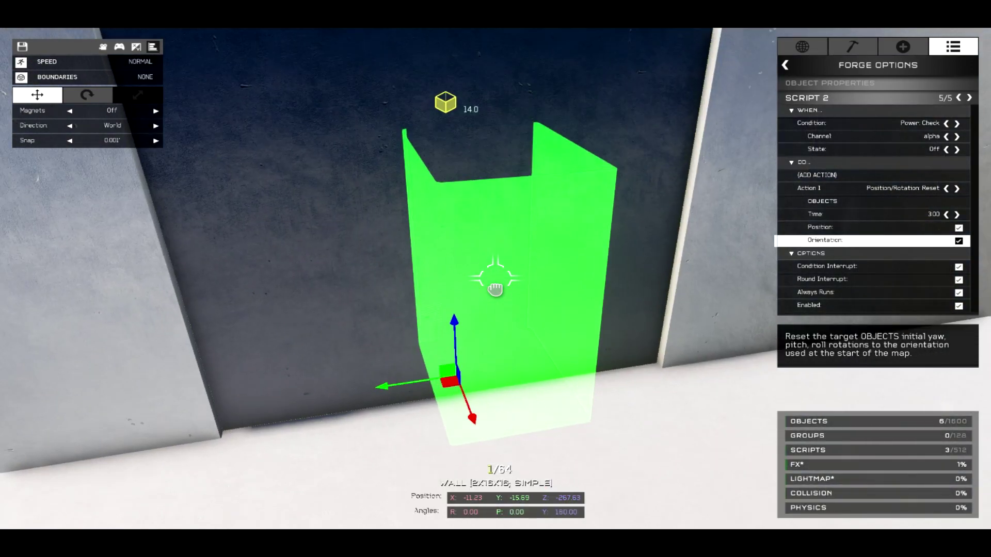
pyautogui.press('a')
pyautogui.press('s')
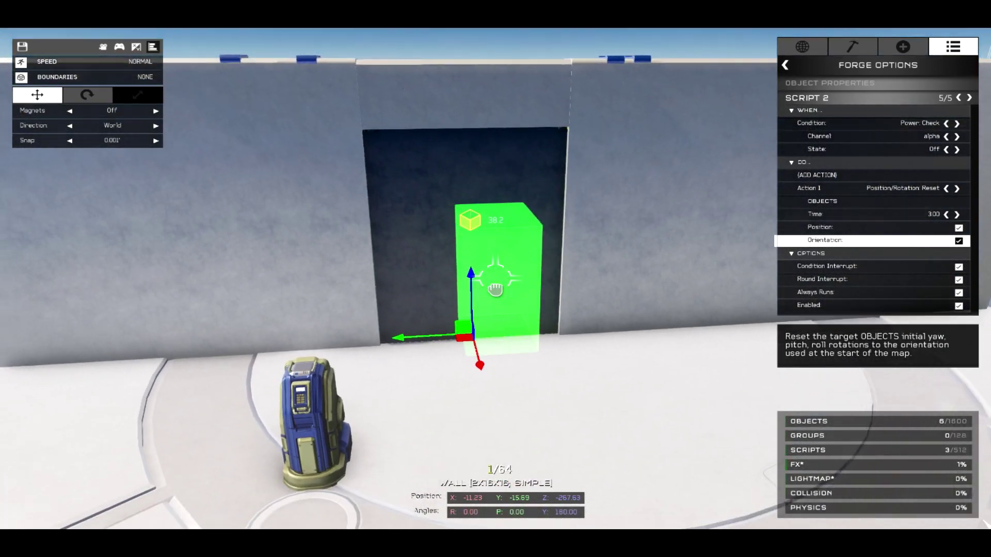
pyautogui.press('w')
pyautogui.press('s')
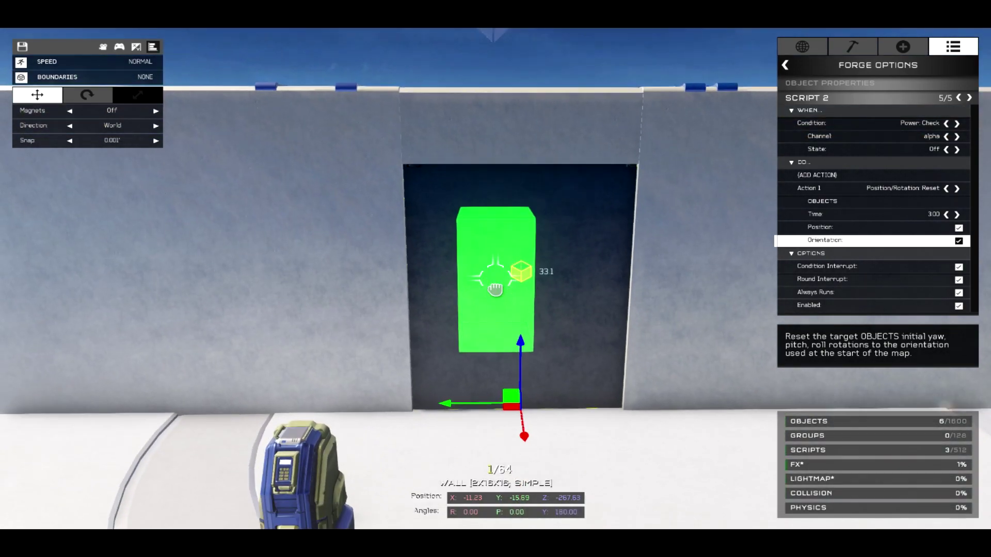
pyautogui.press('w')
# Step: Review the Move: Offset settings in the door's Script 1 and the Position/Rotation: Reset settings in Script 2
pyautogui.click(786, 67)
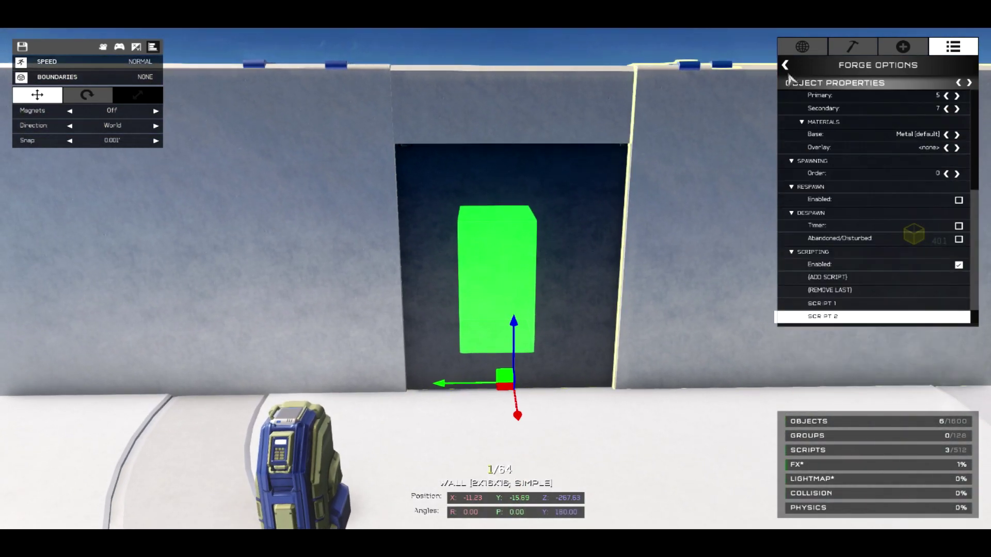
pyautogui.click(856, 308)
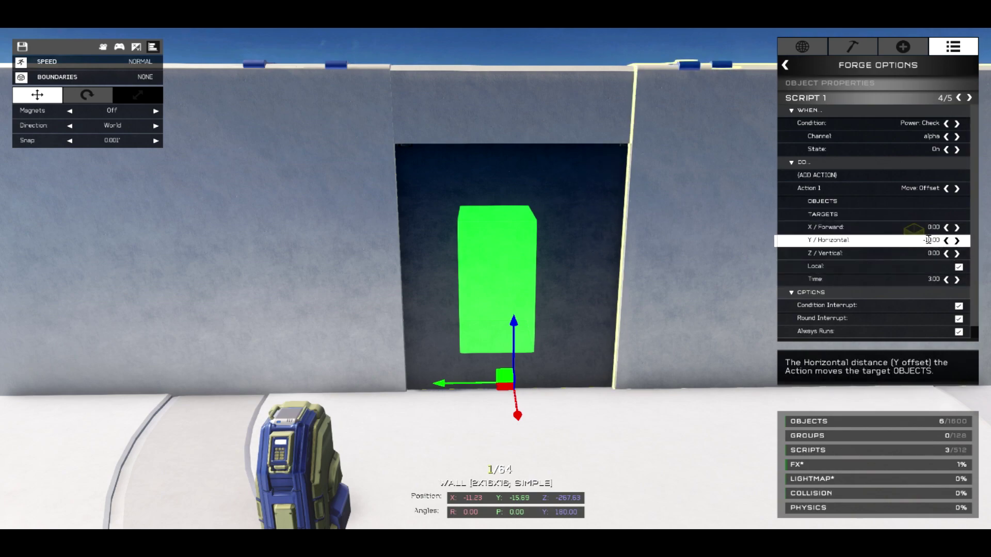
pyautogui.click(785, 65)
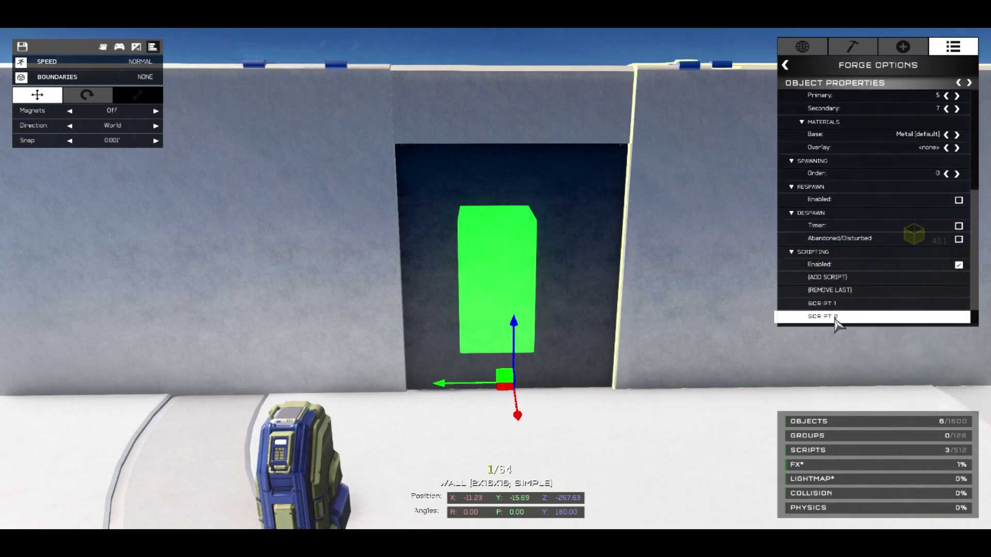
pyautogui.click(838, 324)
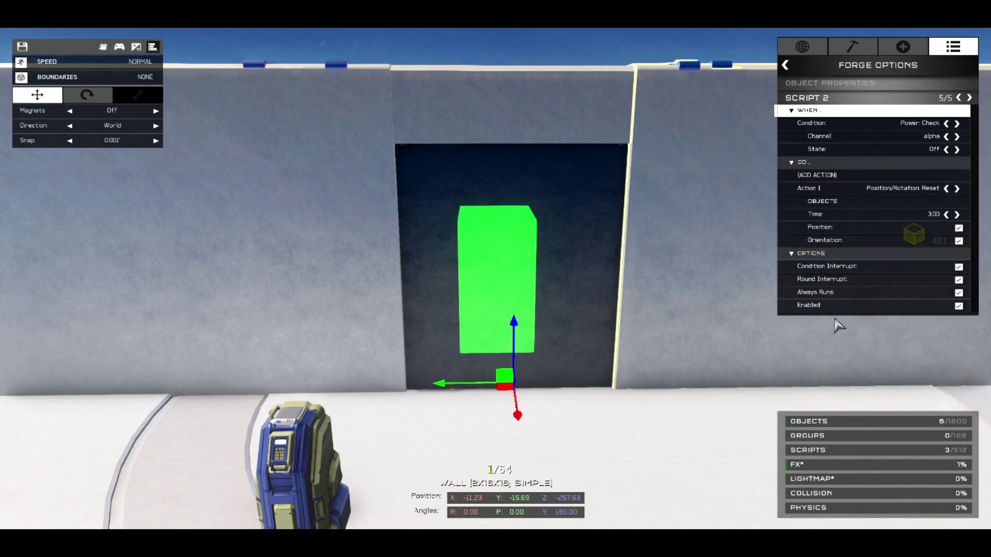
pyautogui.moveTo(560, 326); pyautogui.dragTo(495, 289, button='right')
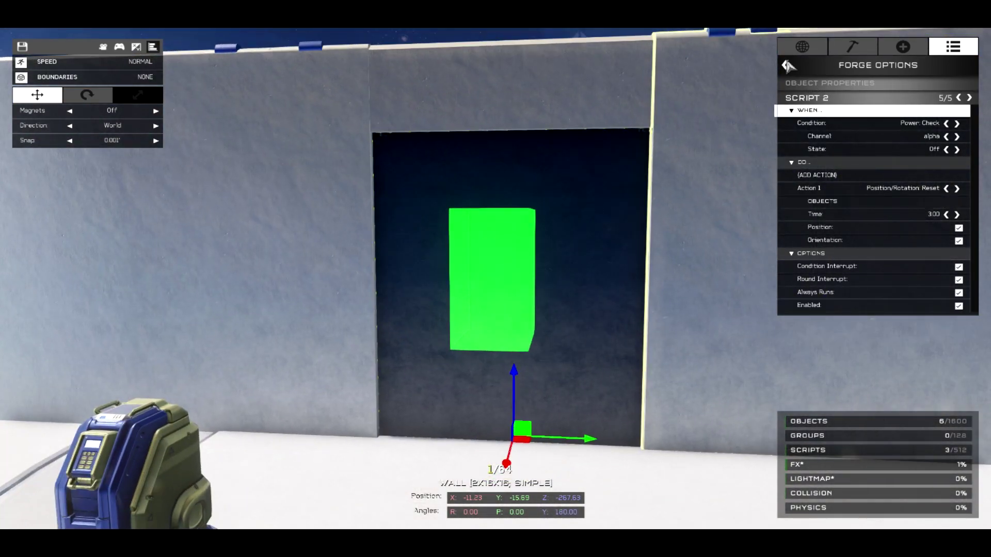
pyautogui.click(786, 66)
pyautogui.click(839, 304)
# Step: Select the terminal beside the doorway, reopen its Script 1 and add a second action
pyautogui.moveTo(754, 291); pyautogui.dragTo(495, 288, button='right')
pyautogui.press('Escape')
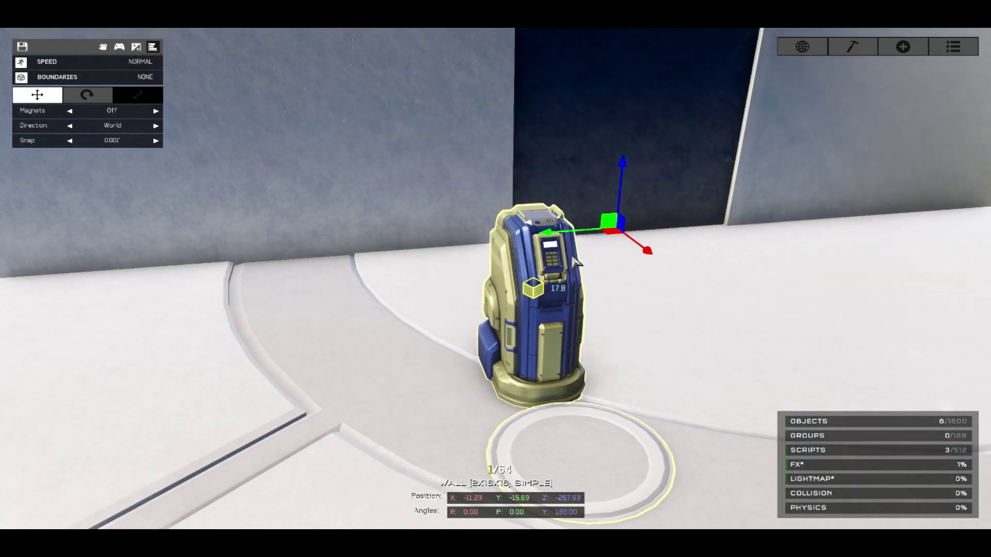
pyautogui.click(529, 291)
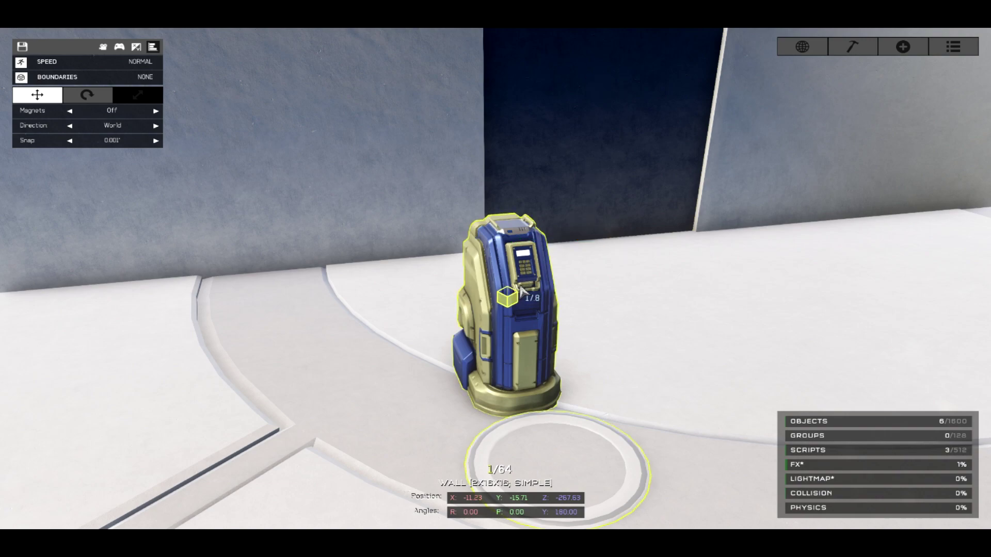
pyautogui.moveTo(569, 292); pyautogui.dragTo(496, 279, button='right')
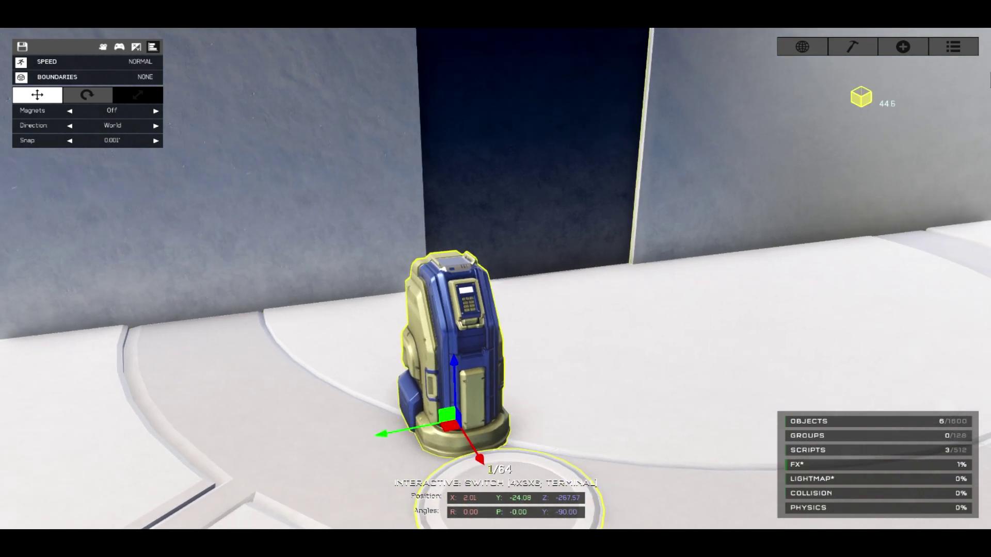
pyautogui.click(952, 51)
pyautogui.scroll(-5, 867, 227)
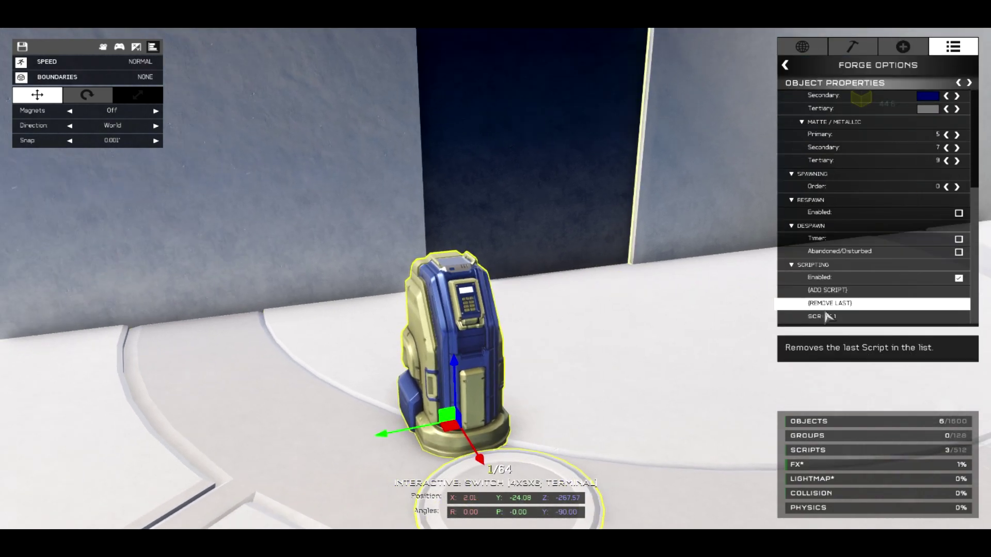
pyautogui.click(834, 315)
pyautogui.click(857, 149)
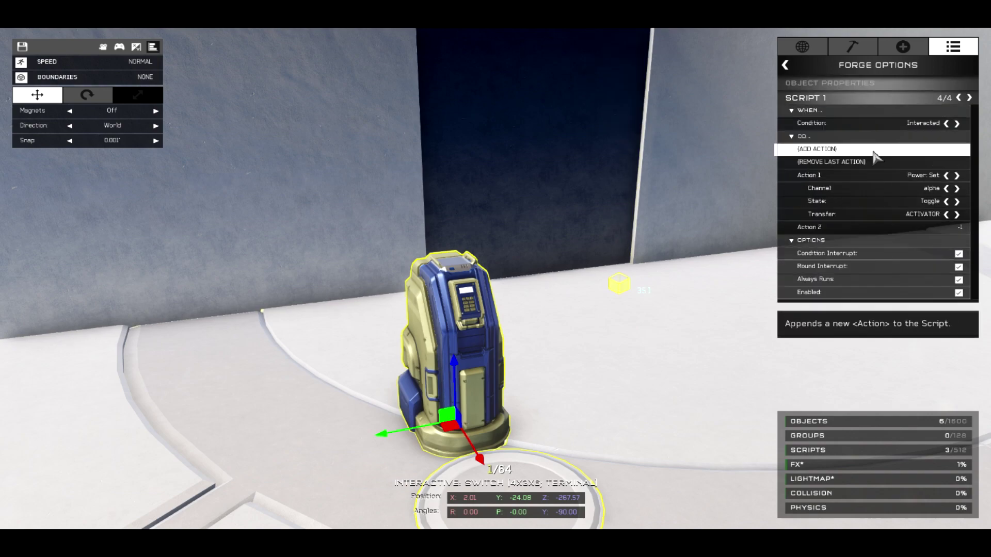
# Step: Set Action 2 of the terminal's Script 1 to Sound: Play
pyautogui.click(947, 228)
pyautogui.click(946, 228)
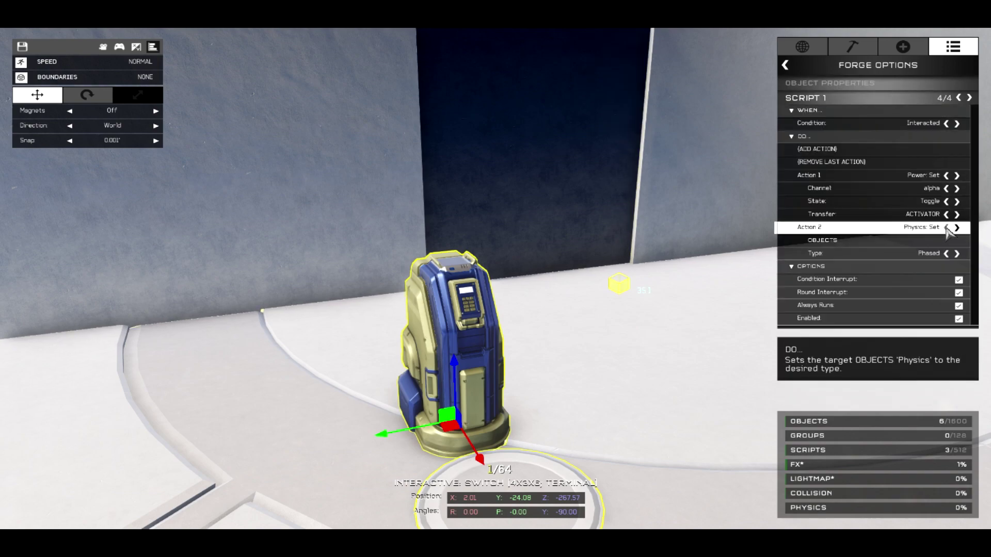
pyautogui.click(946, 229)
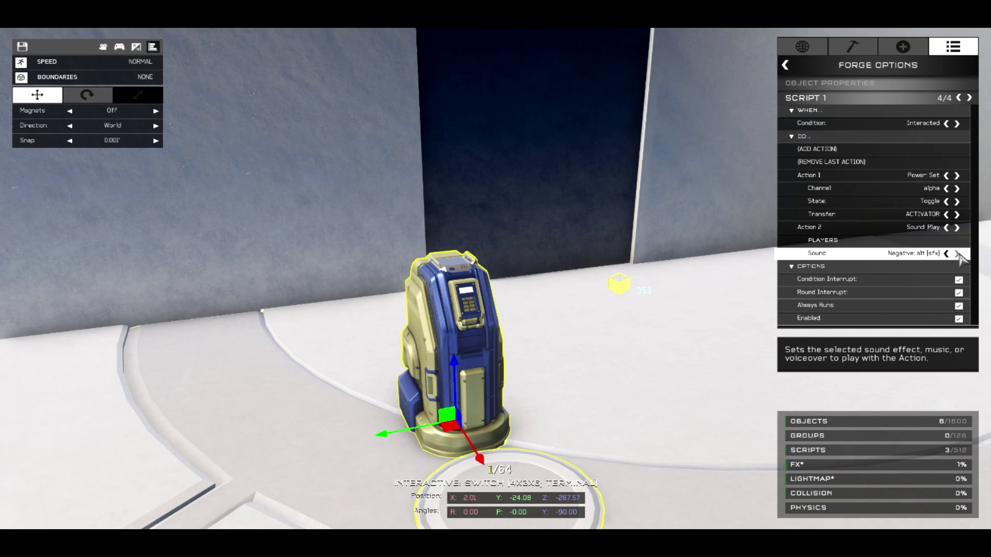
# Step: Set Mod 1 of the players for the terminal's Sound: Play action to ACTIVATOR [add]
pyautogui.click(891, 241)
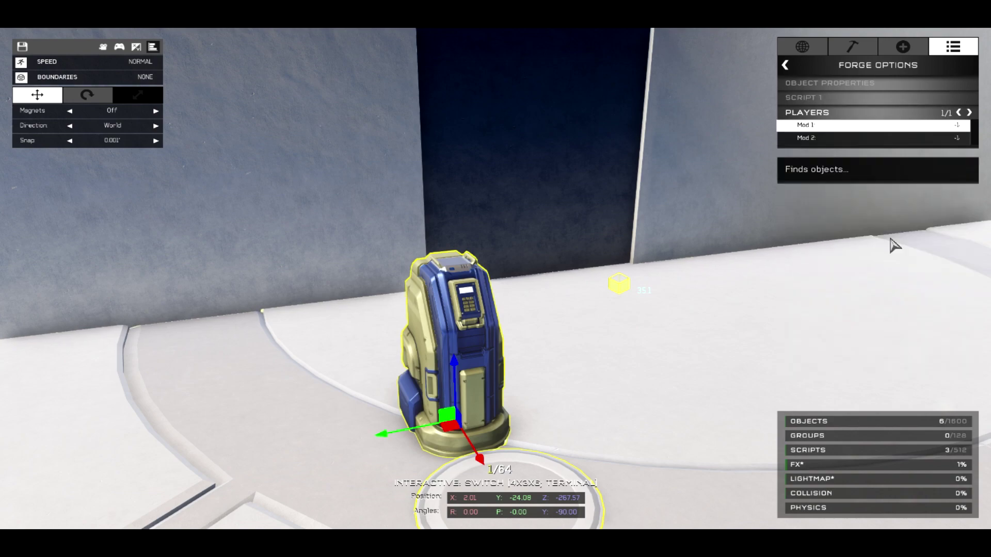
pyautogui.click(958, 125)
pyautogui.click(957, 126)
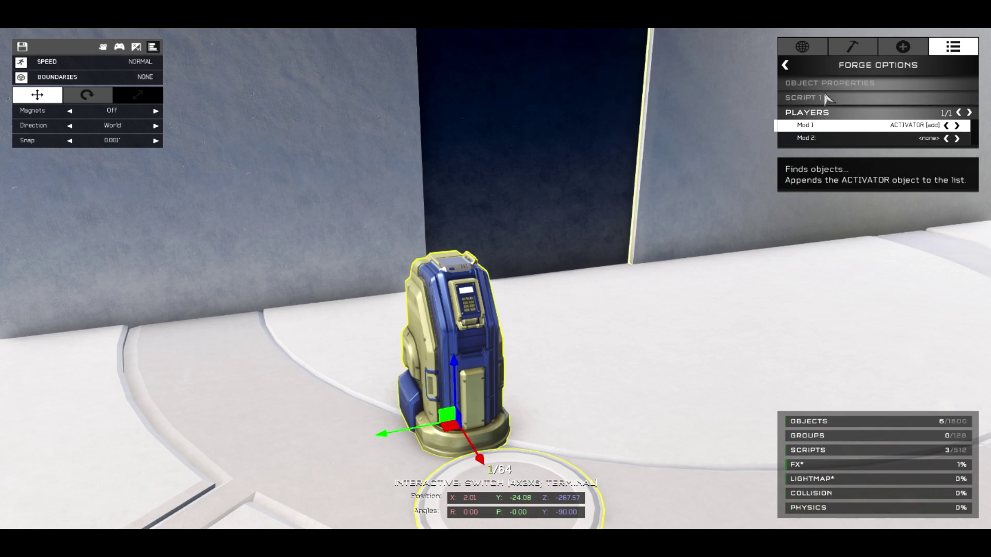
pyautogui.click(785, 65)
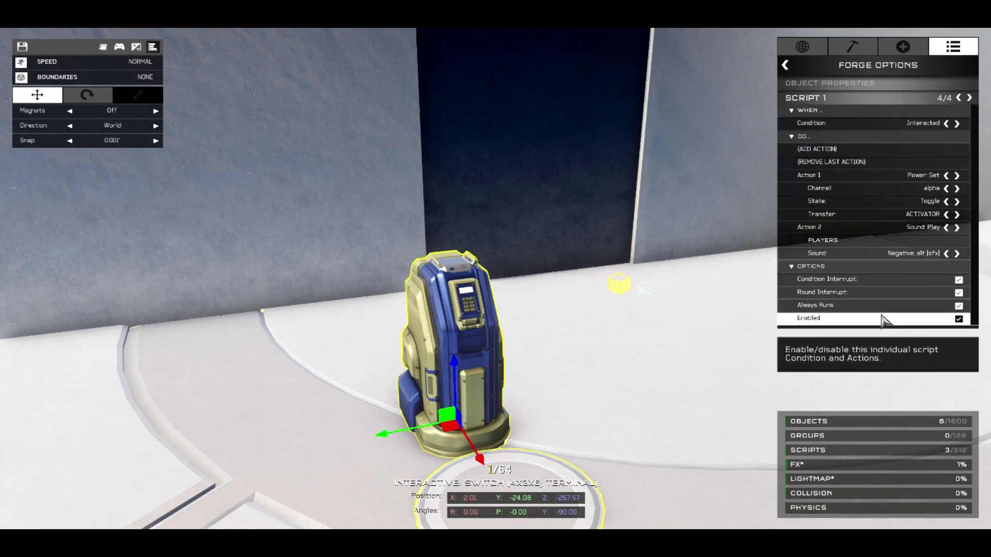
# Step: Try Players [add] as Mod 1 of the sound action's players, and go back to ACTIVATOR [add]
pyautogui.click(896, 241)
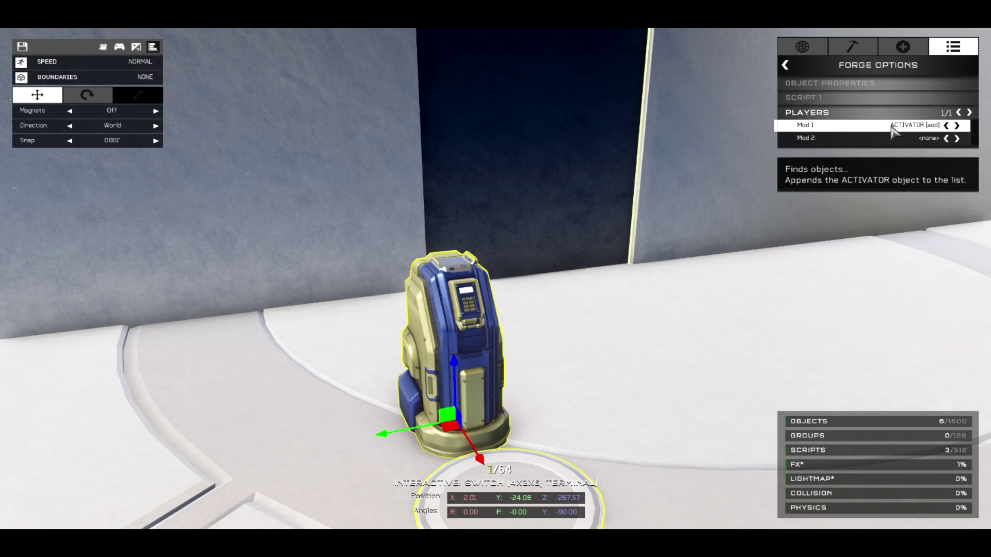
pyautogui.click(957, 125)
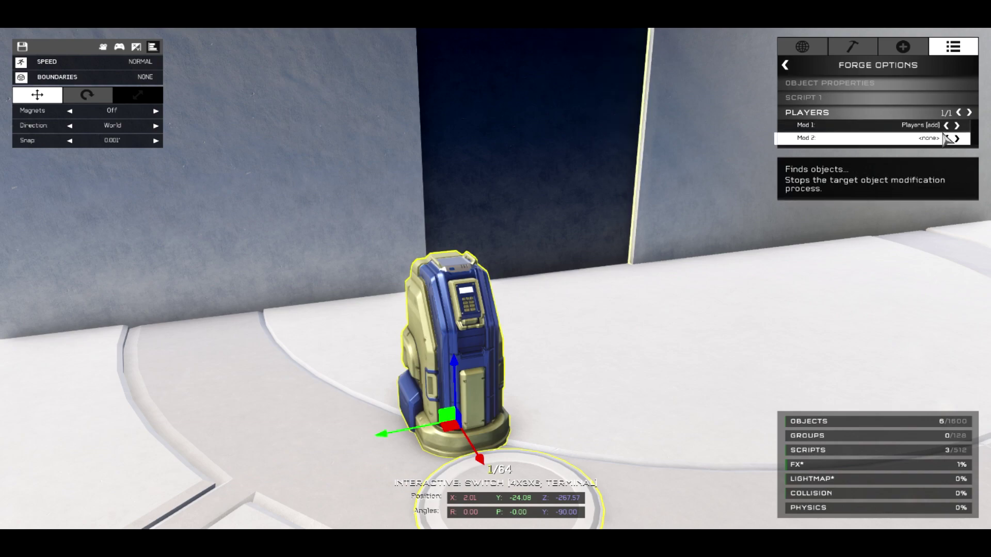
pyautogui.click(945, 126)
pyautogui.moveTo(494, 284); pyautogui.dragTo(522, 294, button='right')
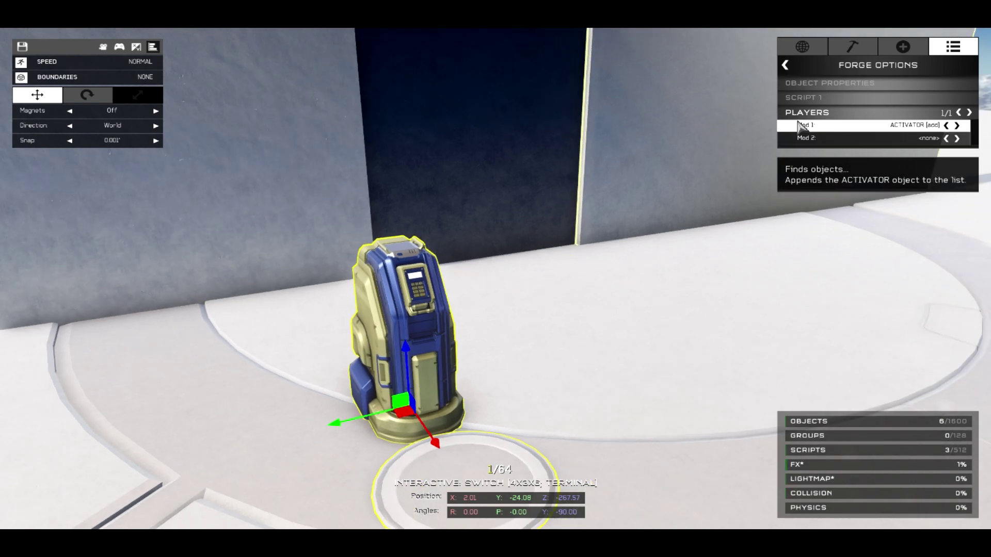
pyautogui.click(787, 67)
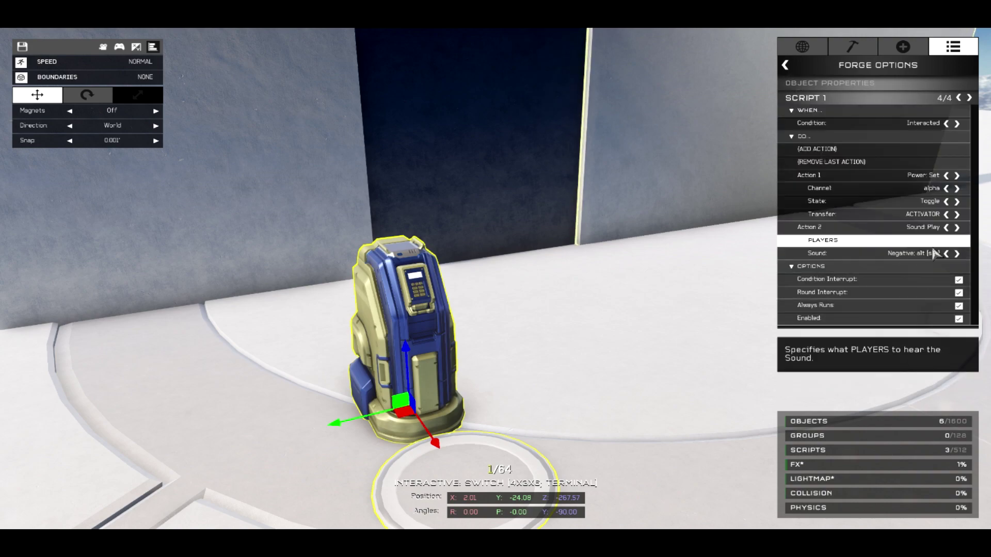
# Step: Close the terminal's script settings, switch to player mode and interact with the terminal to test the door and its sound
pyautogui.moveTo(791, 243); pyautogui.dragTo(587, 313, button='right')
pyautogui.press('Escape')
pyautogui.press('s')
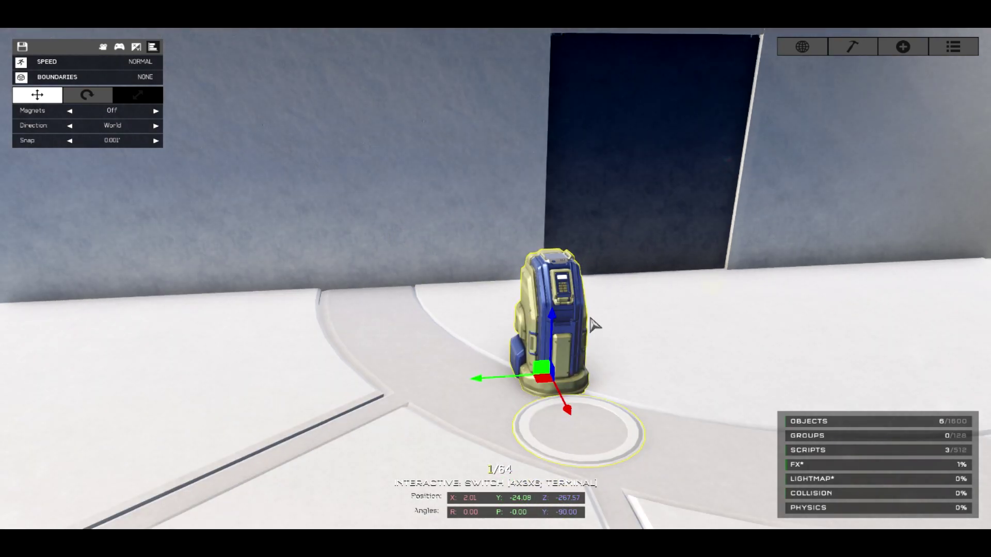
pyautogui.moveTo(642, 332); pyautogui.dragTo(683, 321, button='right')
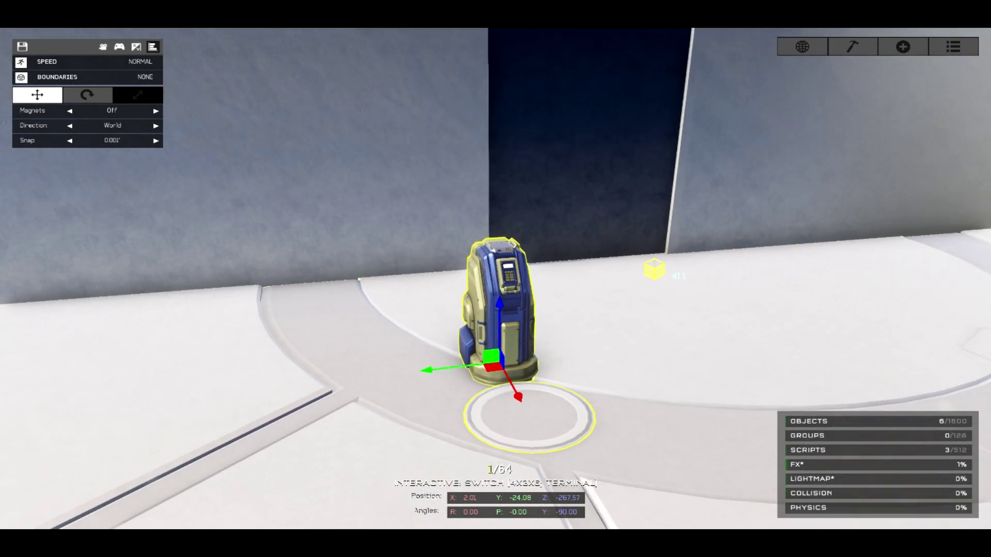
pyautogui.press('r')
pyautogui.press('w')
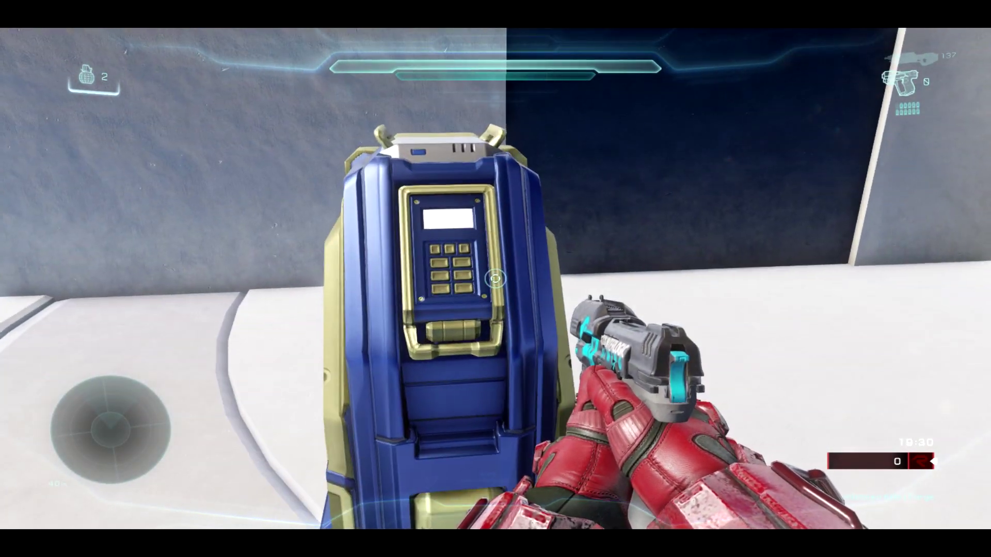
pyautogui.press('w')
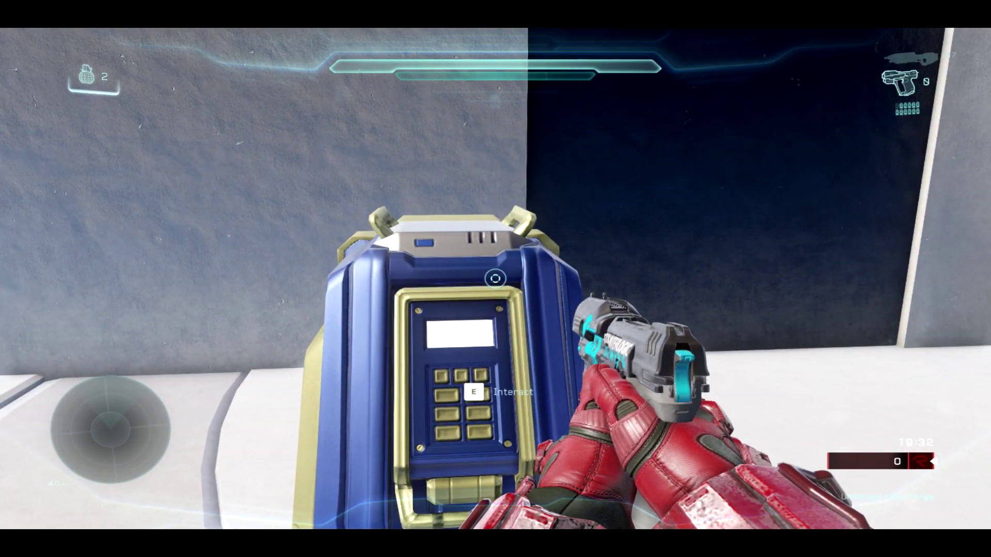
pyautogui.press('e')
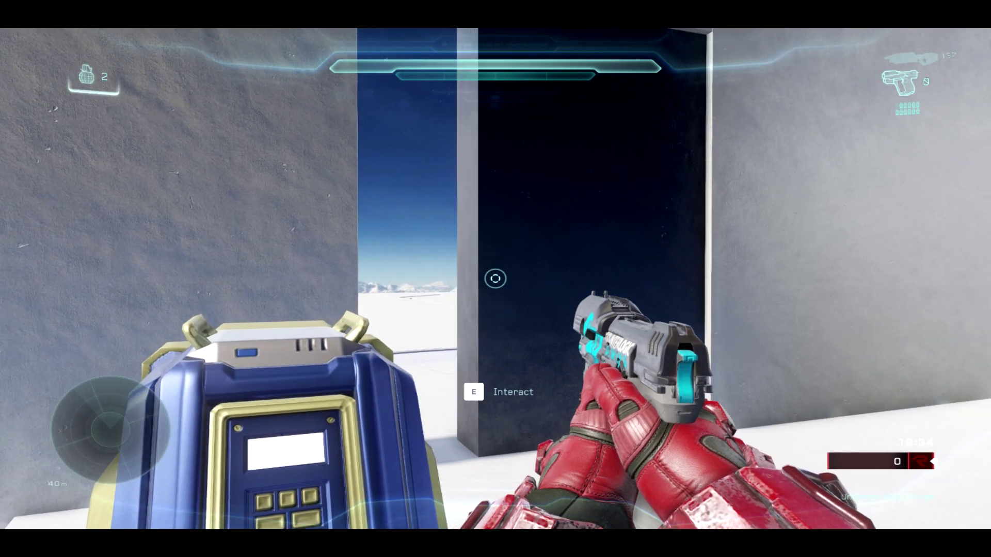
# Step: Watch the door's slide direction and its return to the closed position from beside the terminal in player mode
pyautogui.press('d')
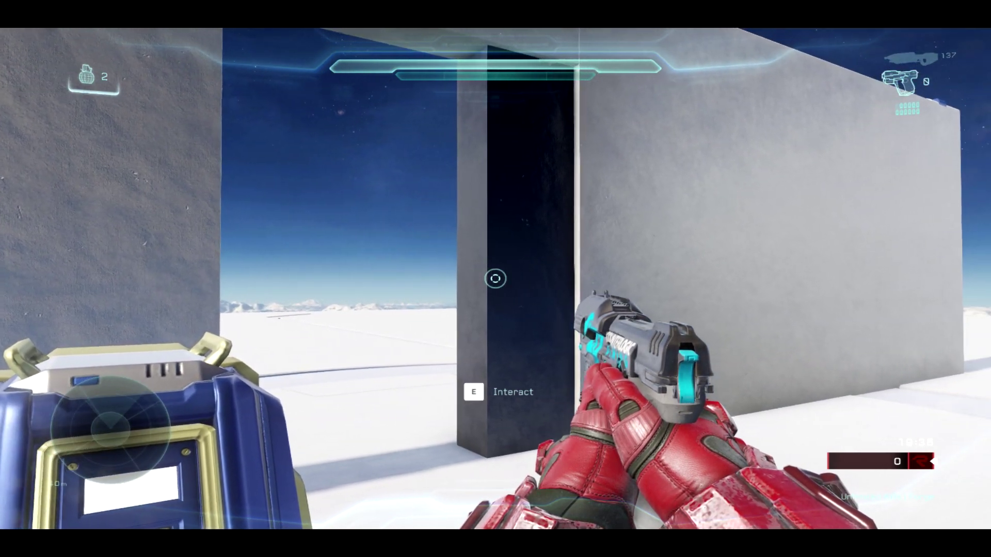
pyautogui.press('w')
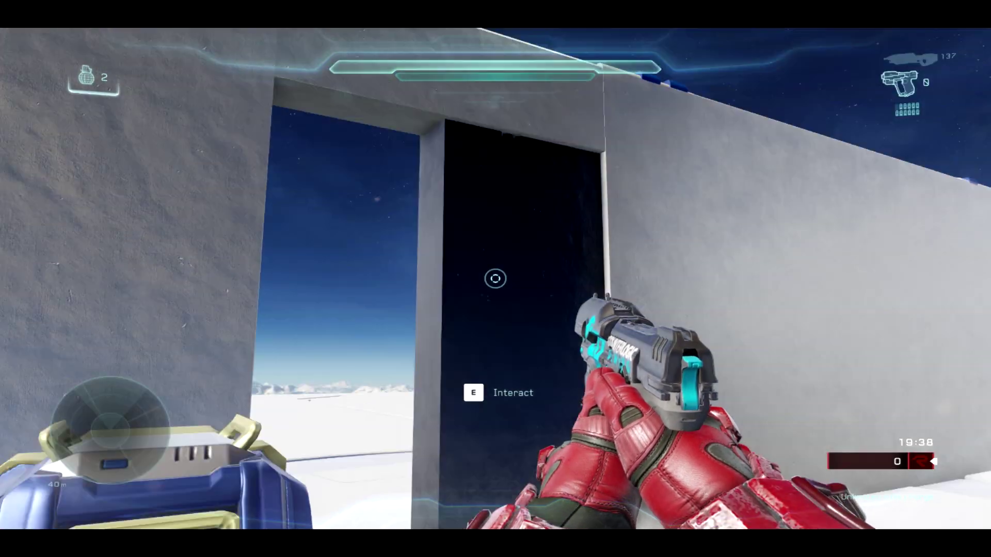
pyautogui.press('a')
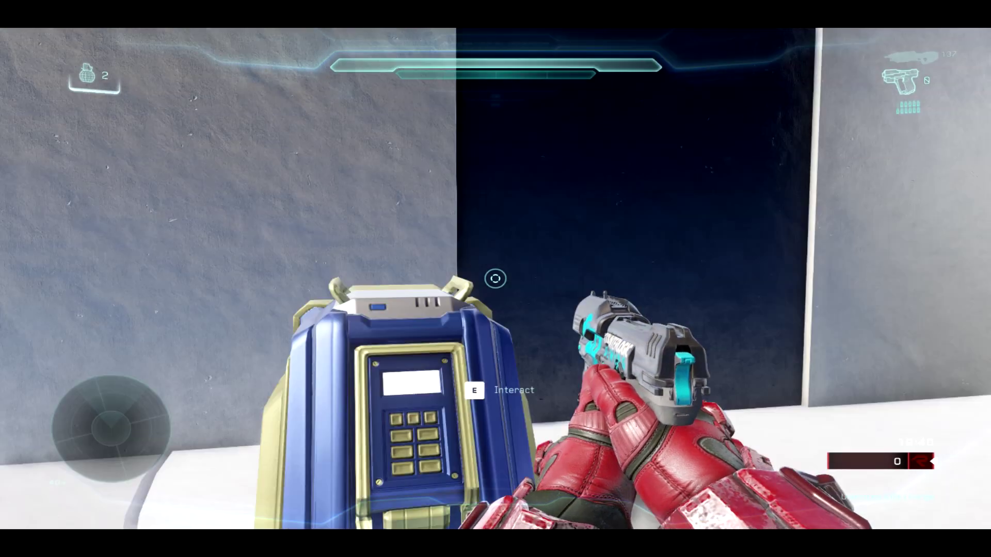
pyautogui.press('s')
pyautogui.press('d')
pyautogui.press('a')
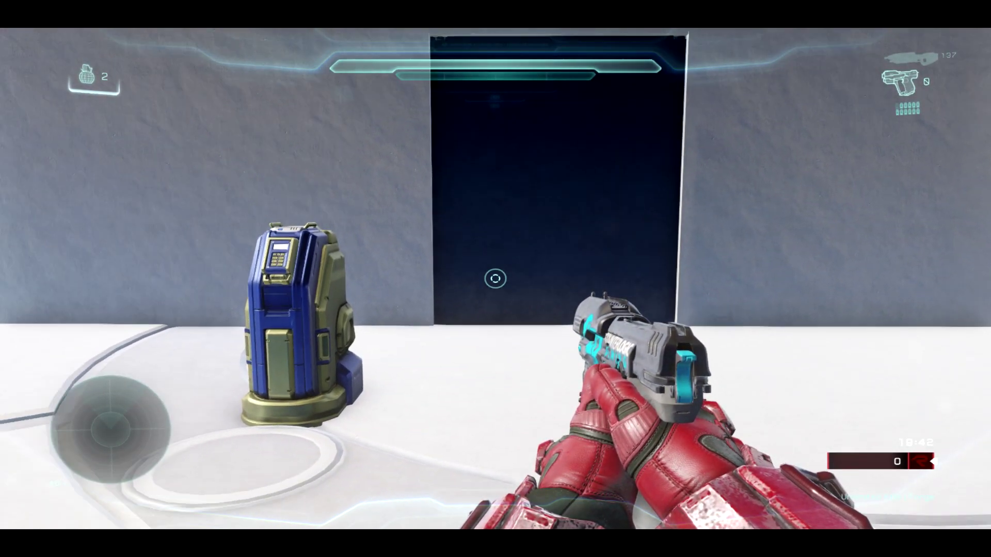
# Step: Return to edit mode, select the door wall and set the Y / Horizontal value of its Script 1 Move: Offset to 15.00
pyautogui.press('d')
pyautogui.press('Tab')
pyautogui.click(552, 289)
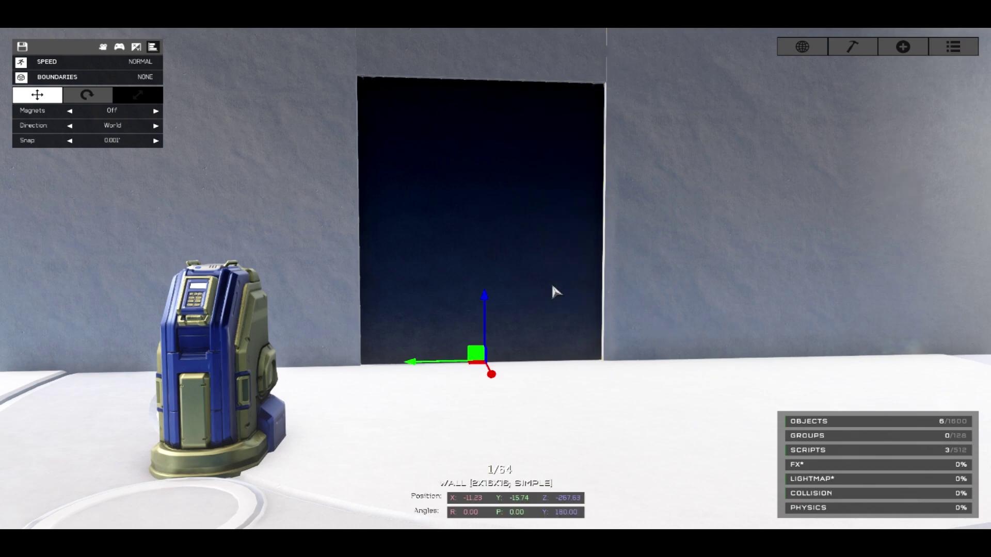
pyautogui.click(902, 47)
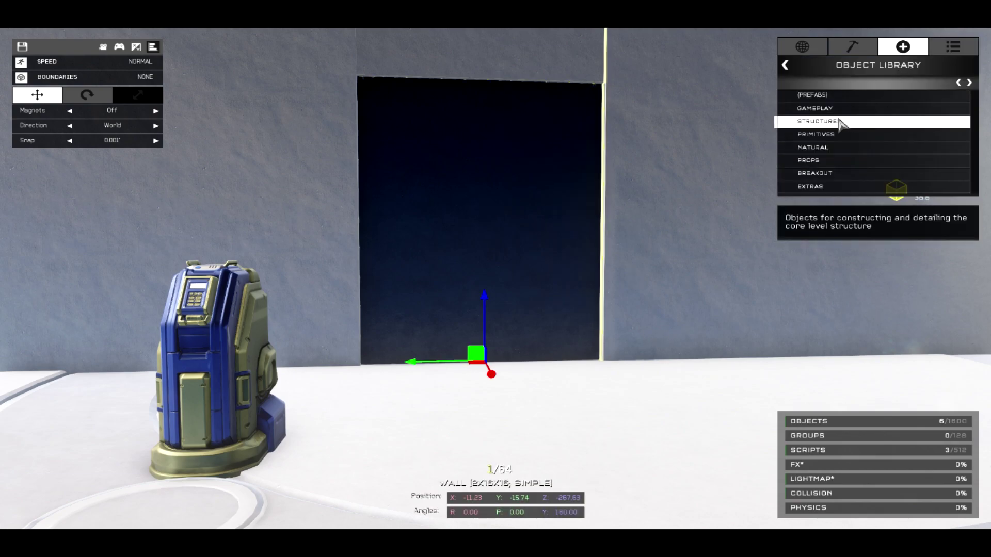
pyautogui.click(953, 50)
pyautogui.scroll(-3, 892, 295)
pyautogui.scroll(-10, 895, 297)
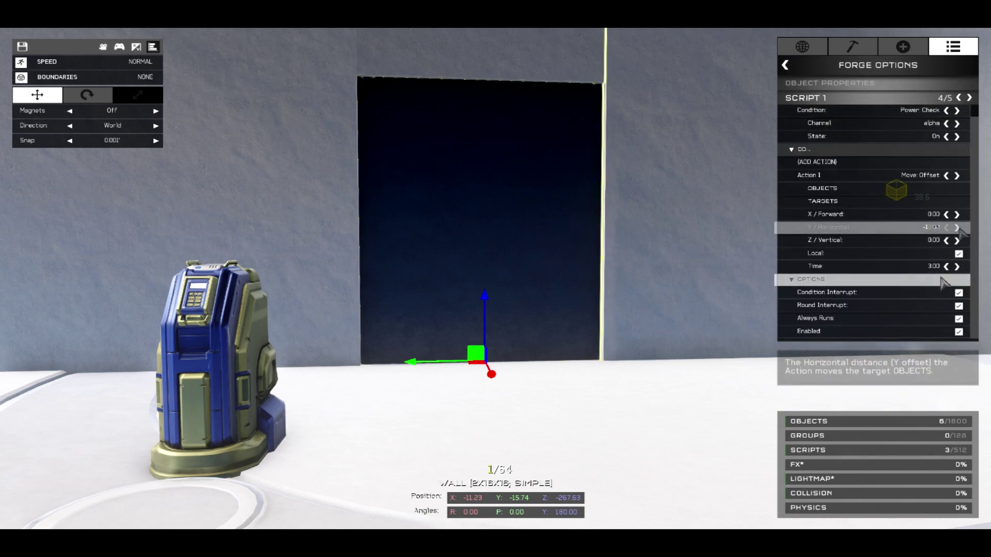
pyautogui.click(958, 227)
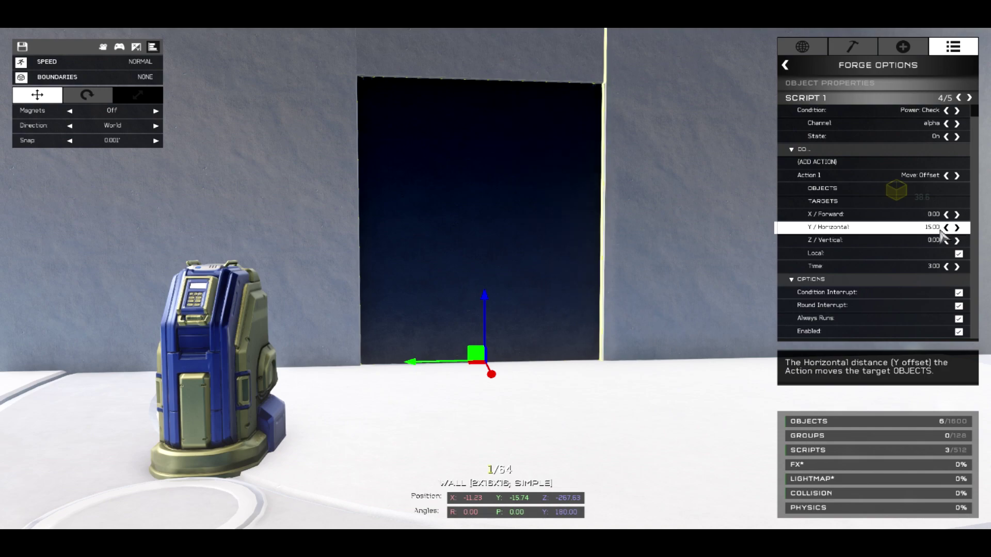
# Step: Close the door's script settings, enter player mode and activate the terminal to test the new slide direction
pyautogui.moveTo(722, 242); pyautogui.dragTo(684, 149, button='right')
pyautogui.press('Escape')
pyautogui.moveTo(547, 85); pyautogui.dragTo(539, 88, button='right')
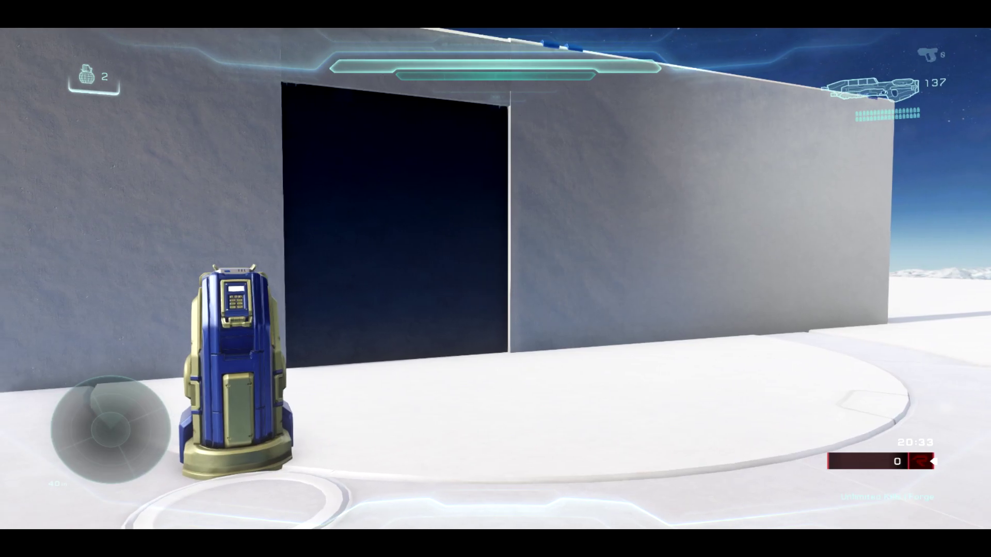
pyautogui.press('w')
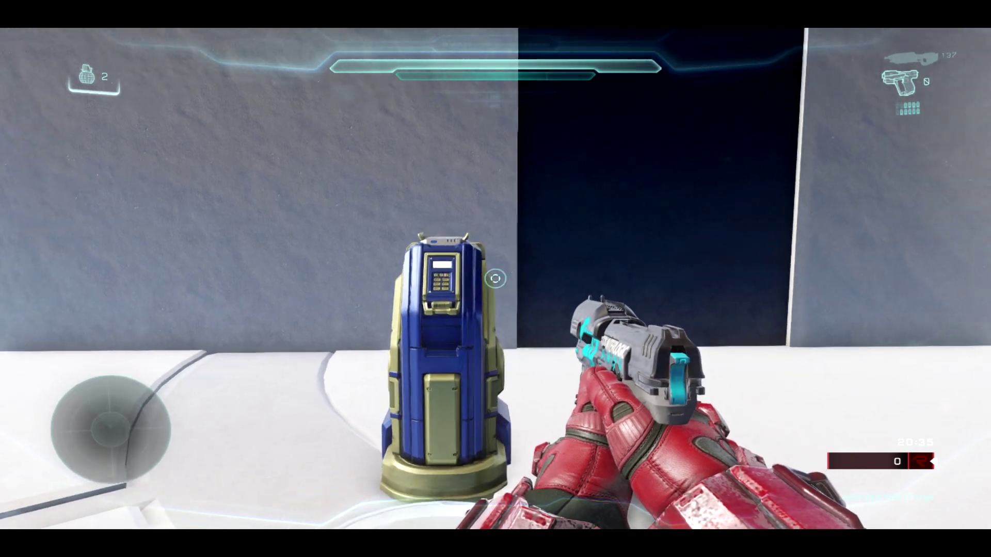
pyautogui.press('w')
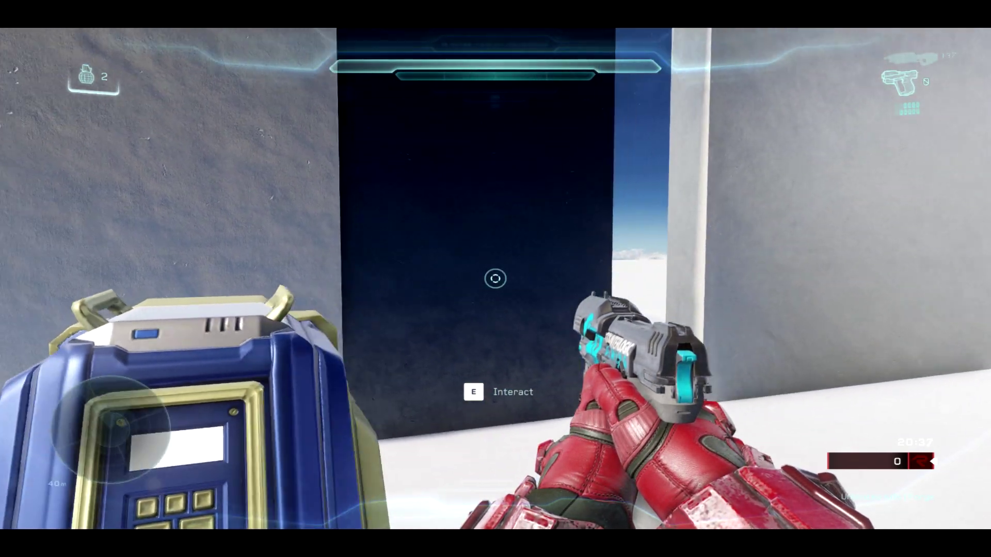
pyautogui.press('w')
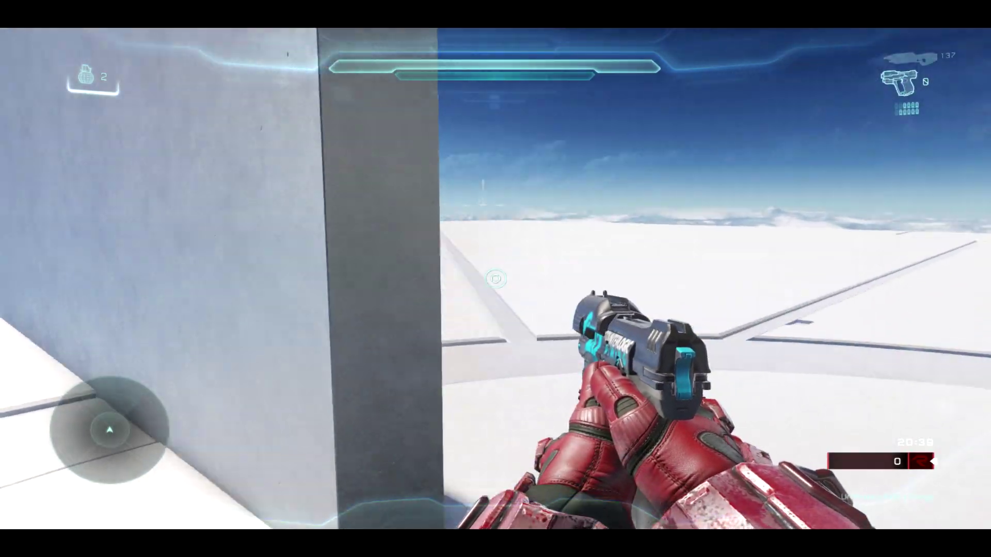
# Step: Go back through the doorway and interact with the terminal again to test the door's reset
pyautogui.press('a')
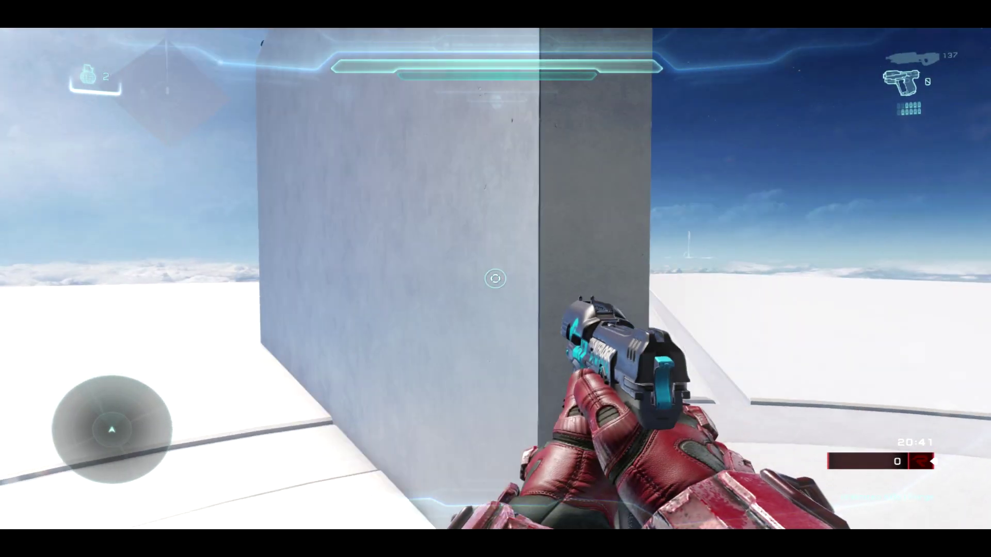
pyautogui.press('a')
pyautogui.press('w')
pyautogui.press('e')
pyautogui.press('s')
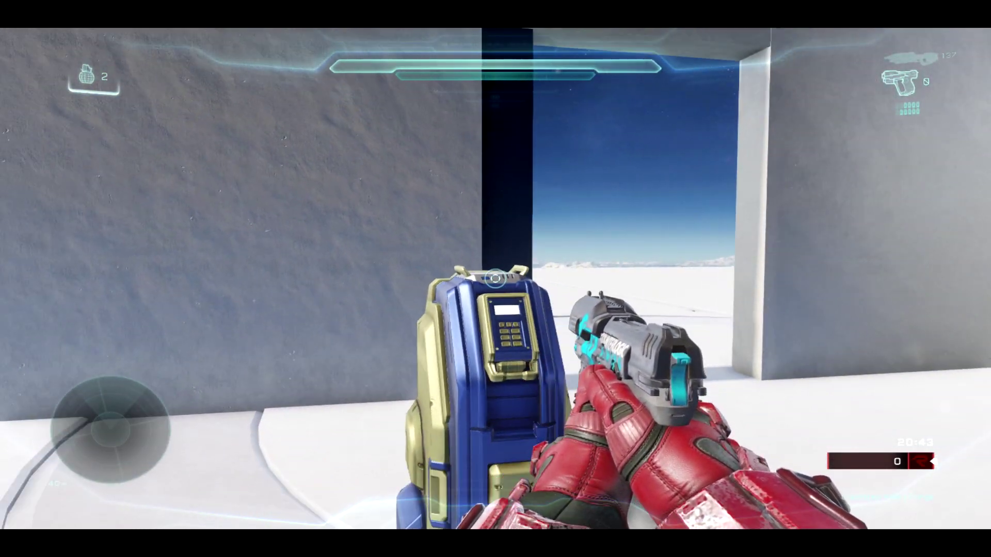
pyautogui.press('1')
pyautogui.press('s')
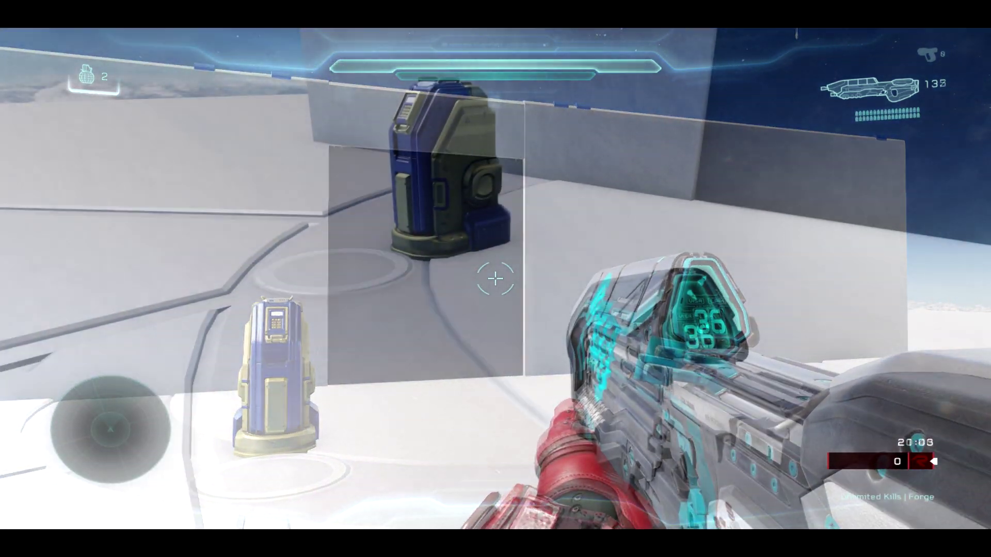
# Step: Walk up to the terminal again in player mode and inspect the closed door beside it
pyautogui.press('Tab')
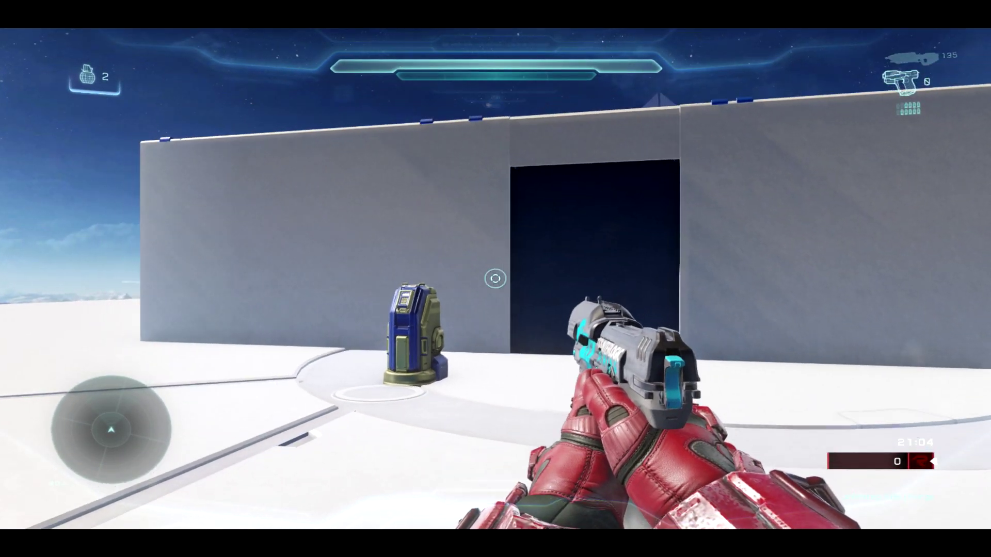
pyautogui.press('w')
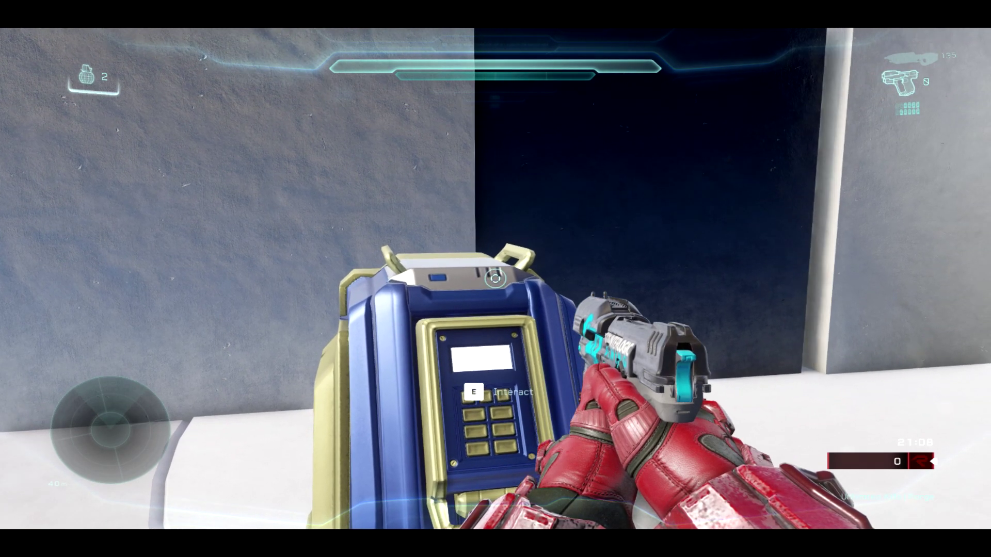
pyautogui.press('Tab')
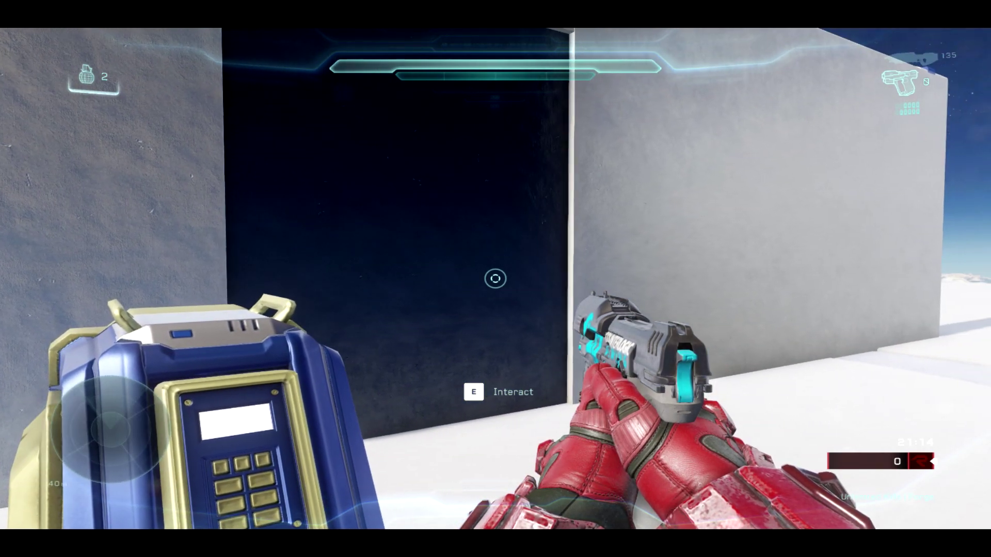
pyautogui.press('s')
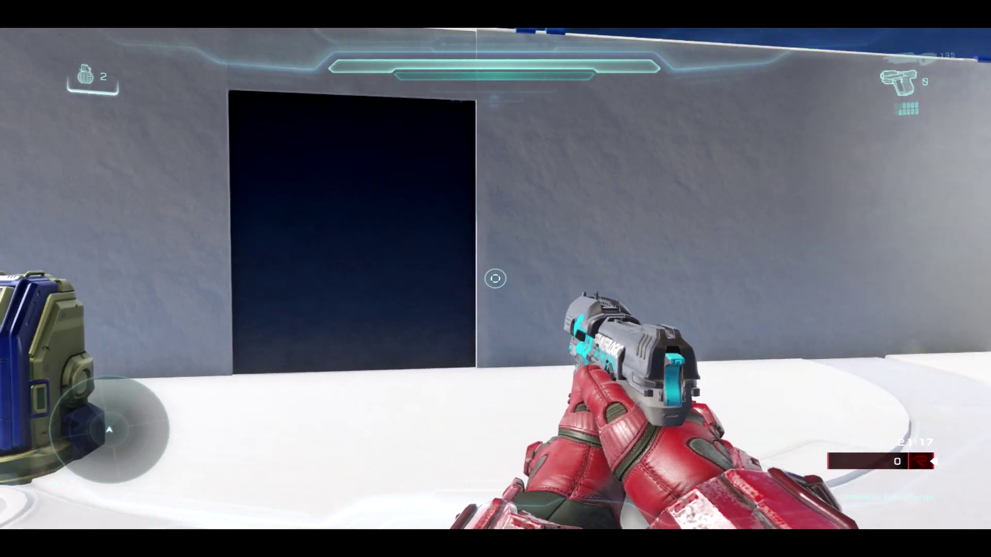
pyautogui.press('w')
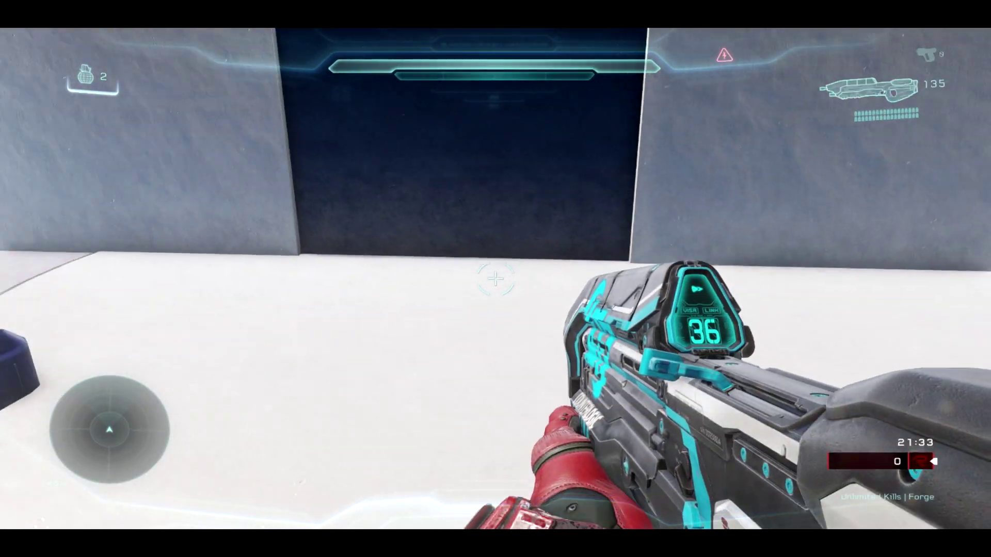
pyautogui.click(495, 279)
pyautogui.press('r')
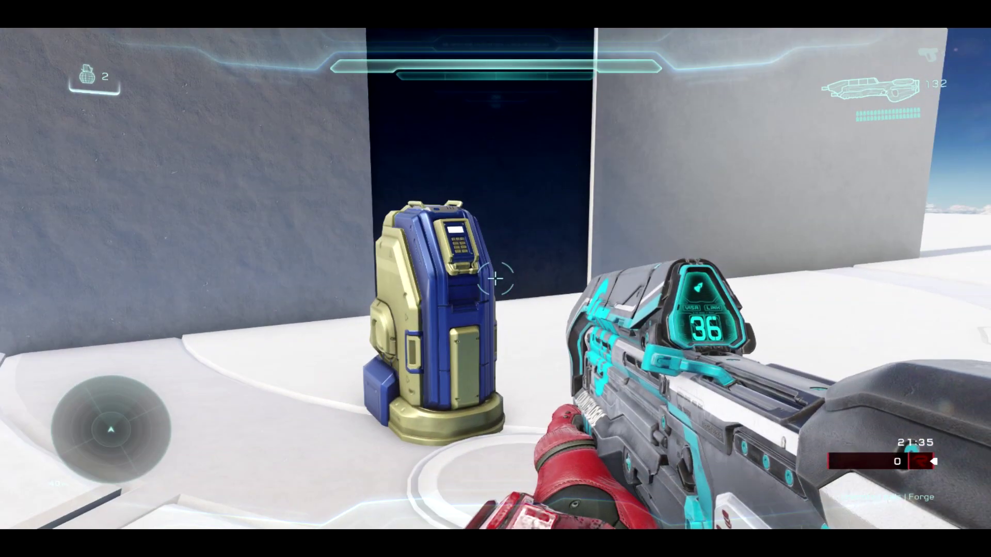
pyautogui.click(496, 278)
pyautogui.press('r')
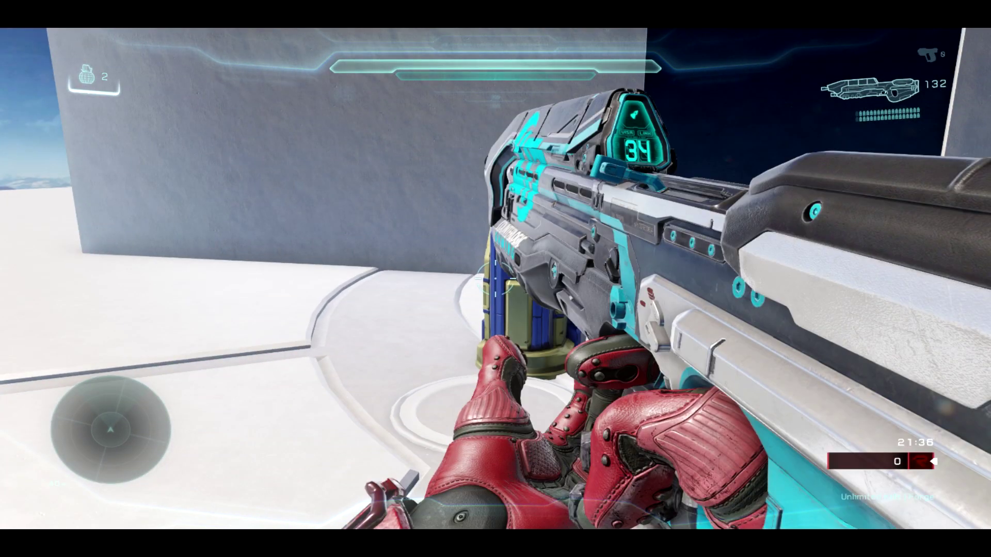
pyautogui.press('2')
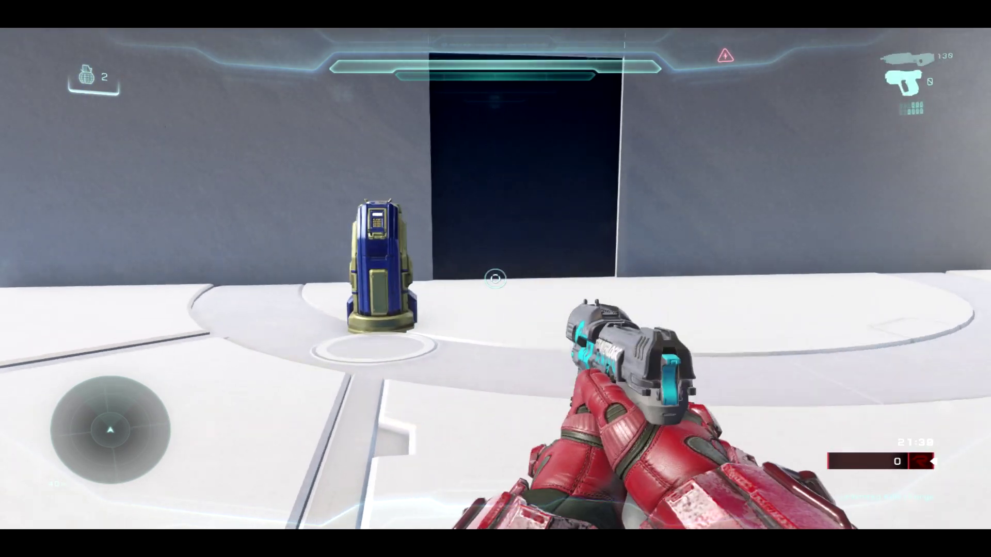
pyautogui.press('w')
pyautogui.press('Tab')
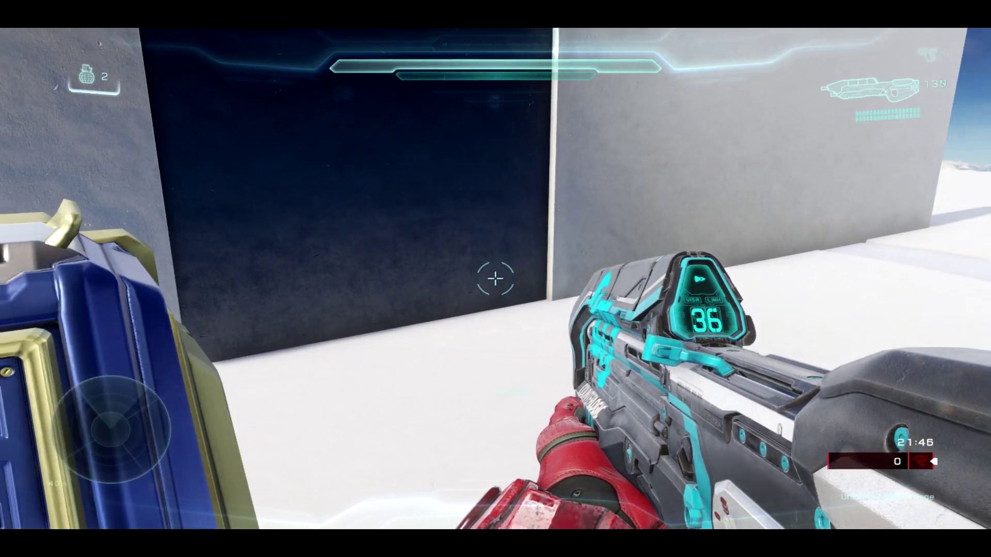
pyautogui.click(495, 278)
pyautogui.press('s')
pyautogui.press('r')
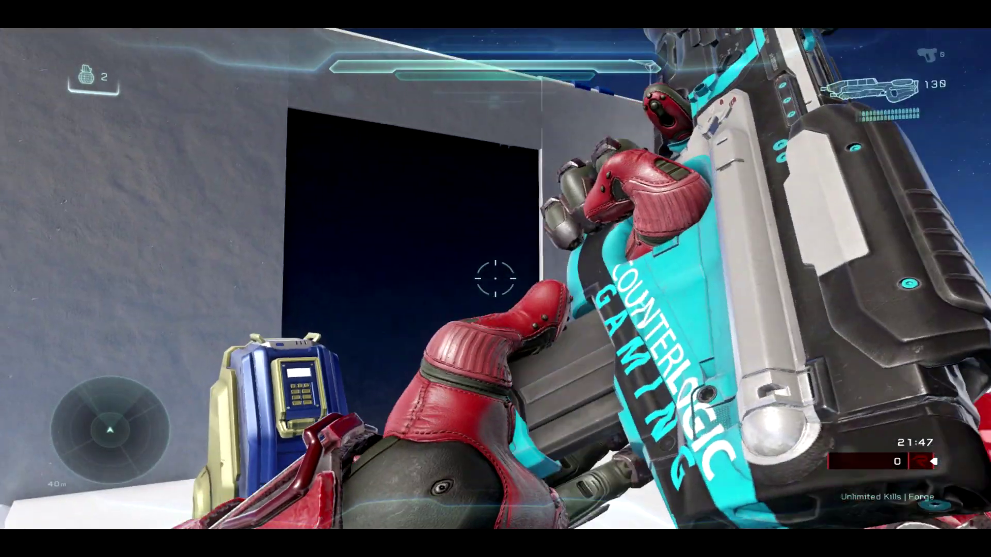
pyautogui.press('Tab')
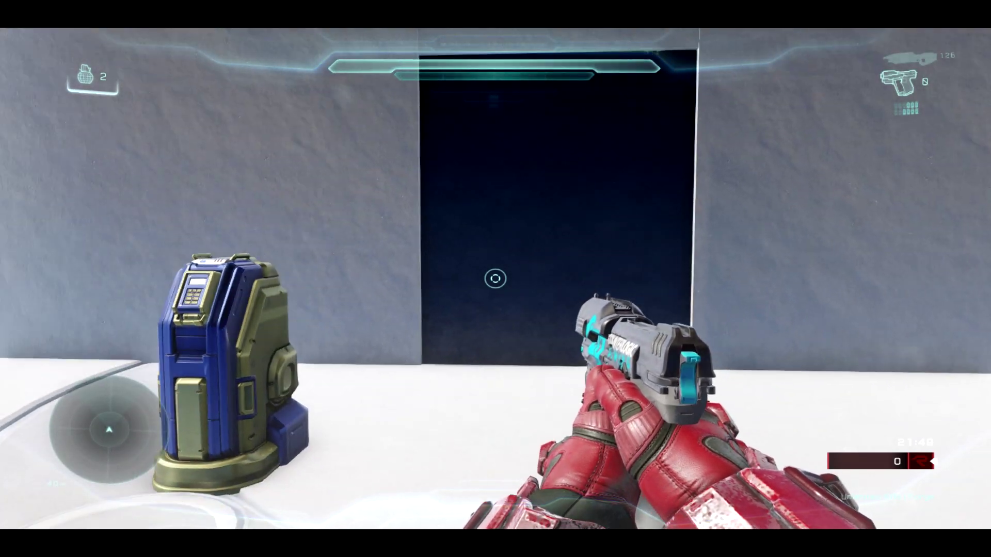
pyautogui.press('d')
pyautogui.press('a')
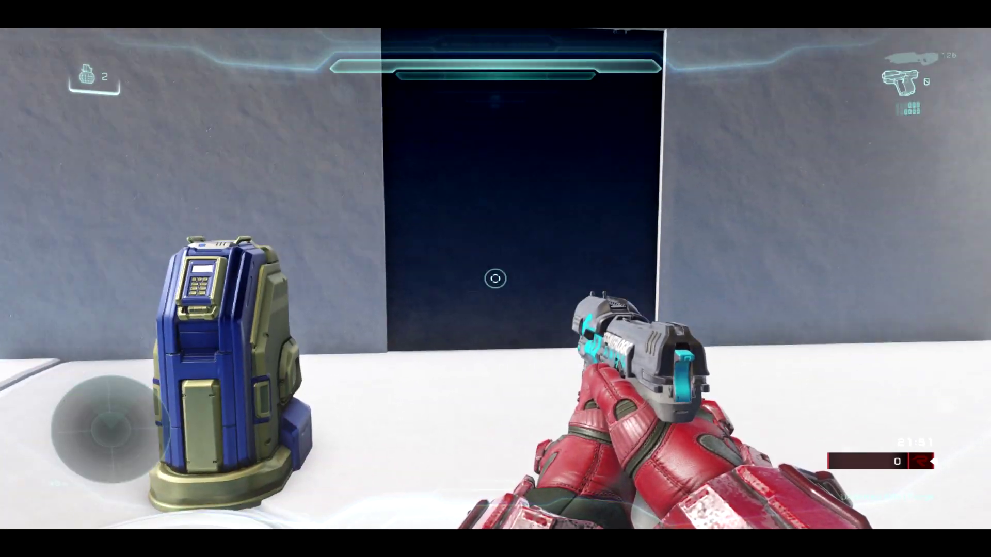
pyautogui.press('a')
# Step: Return to edit mode, select the terminal switch, add a second script in its object properties and open Script 2
pyautogui.press('Tab')
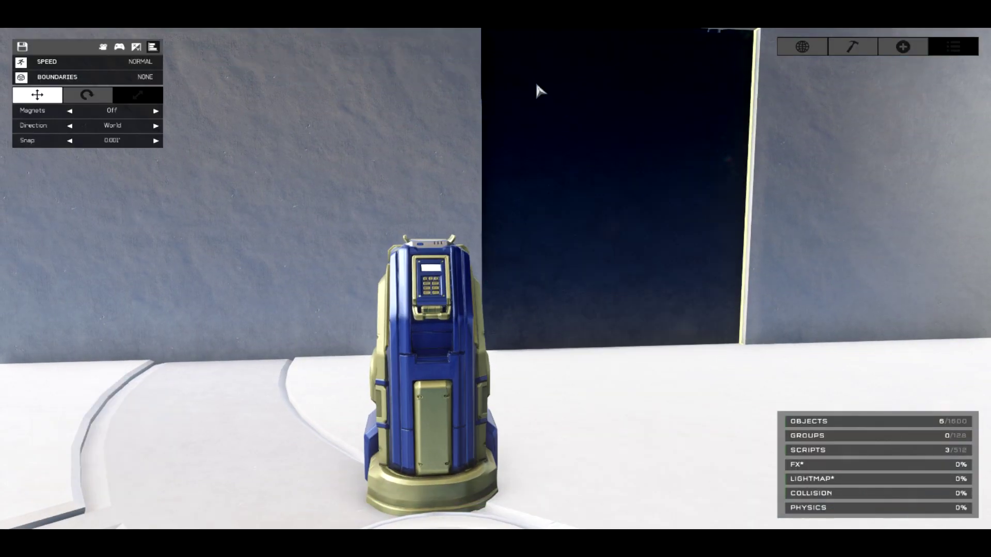
pyautogui.press('w')
pyautogui.moveTo(537, 88); pyautogui.dragTo(556, 101, button='right')
pyautogui.click(508, 191)
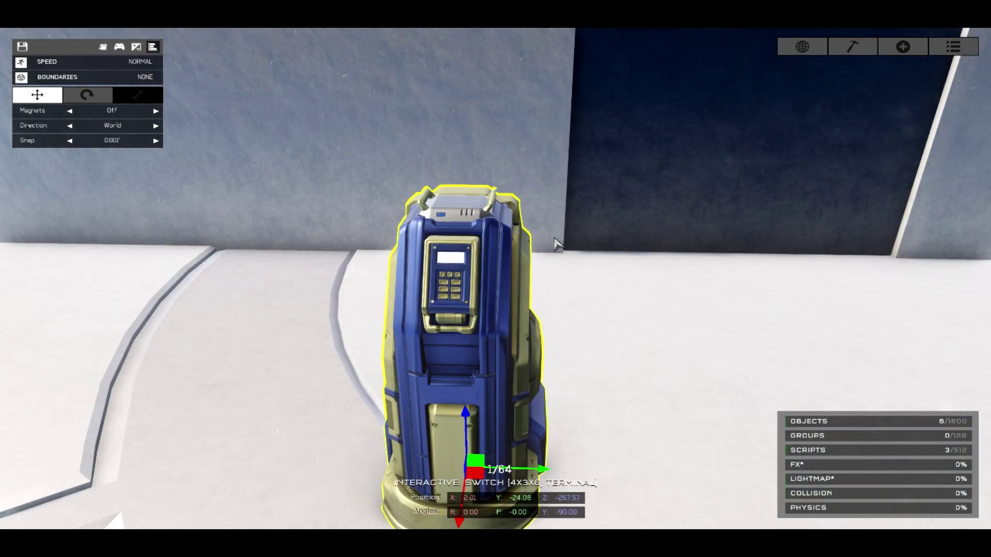
pyautogui.click(911, 52)
pyautogui.click(945, 51)
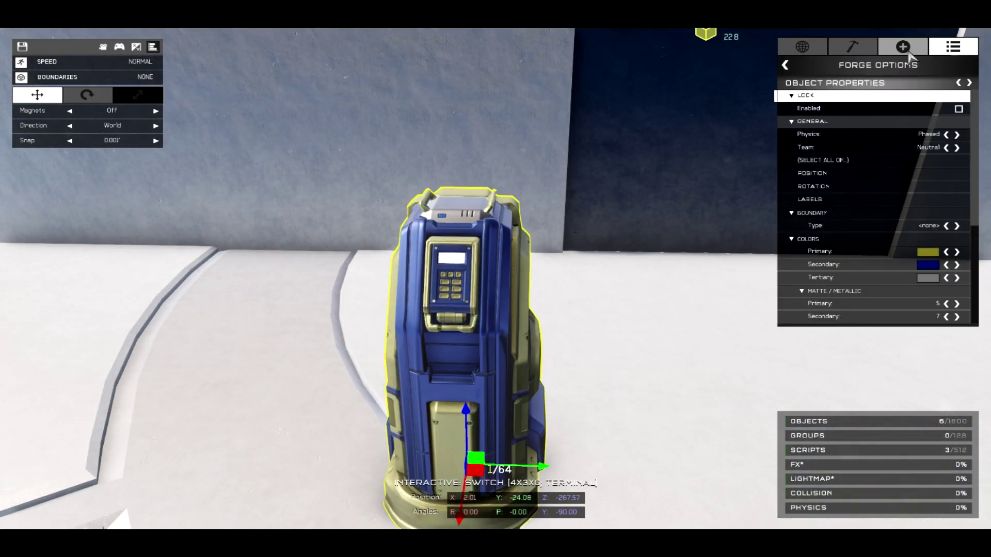
pyautogui.click(909, 56)
pyautogui.click(952, 54)
pyautogui.scroll(-5, 871, 216)
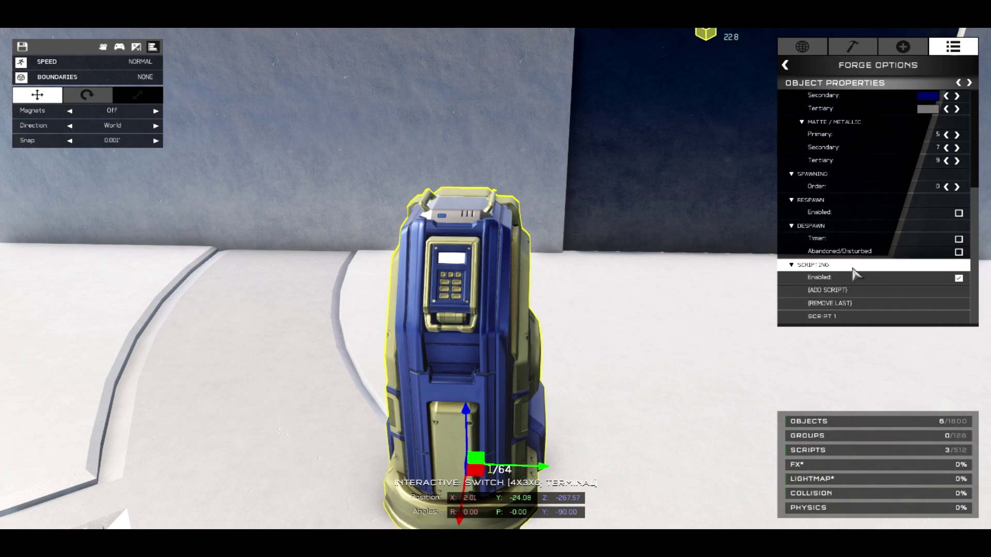
pyautogui.click(860, 298)
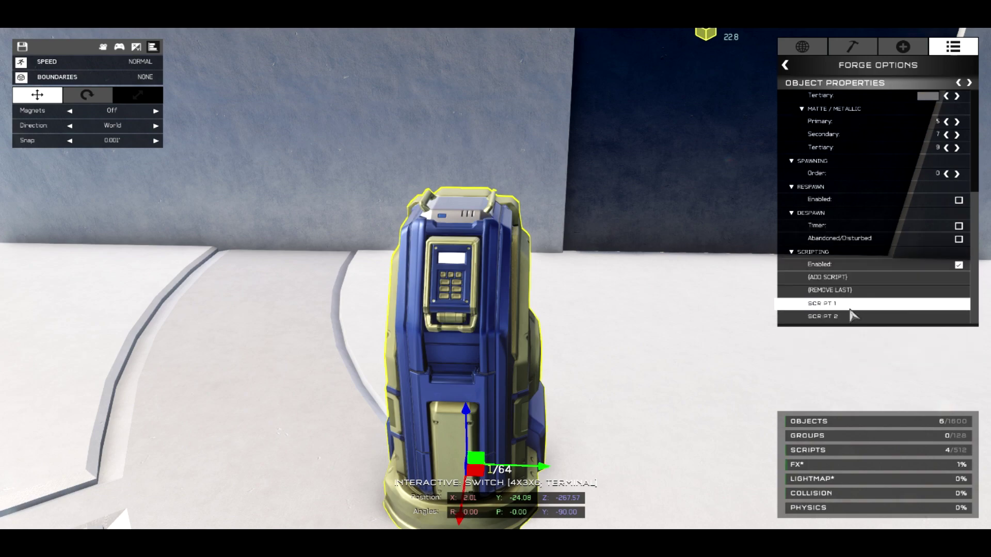
pyautogui.click(867, 316)
# Step: Set the condition of the terminal's Script 2 to Interacted
pyautogui.click(957, 124)
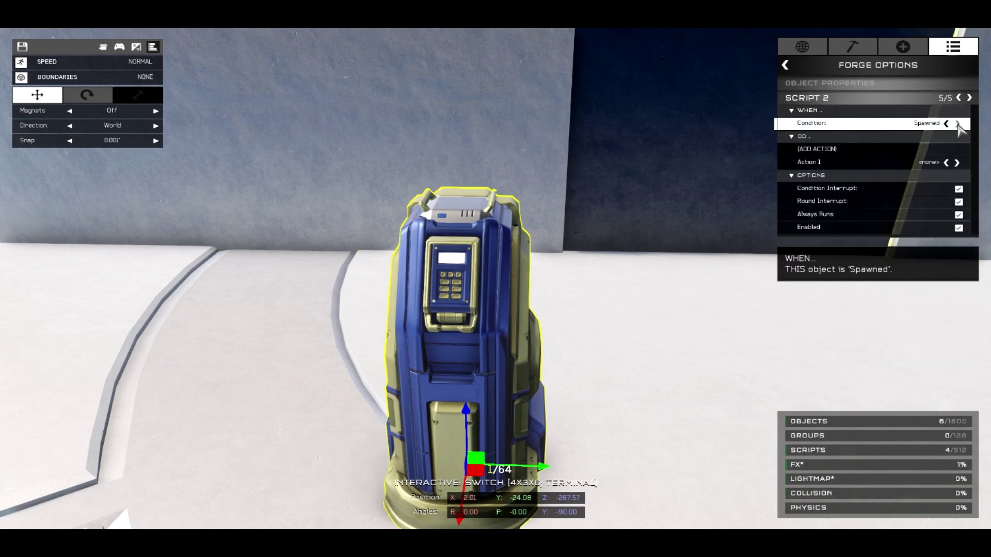
pyautogui.click(957, 124)
pyautogui.click(956, 123)
pyautogui.click(957, 124)
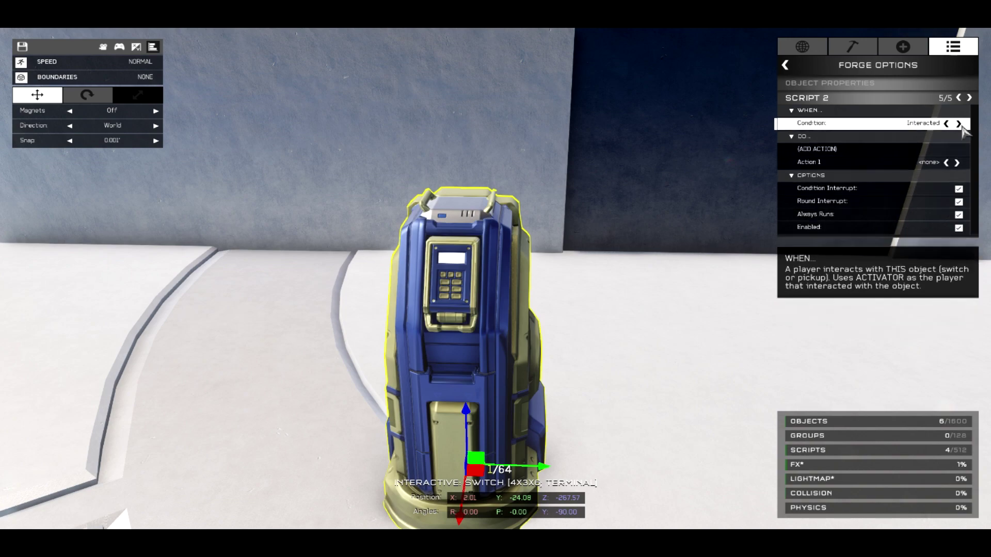
# Step: Set Action 1 of Script 2 to Switch: Interactive and turn its Interactive option off
pyautogui.click(958, 162)
pyautogui.click(957, 163)
pyautogui.click(958, 162)
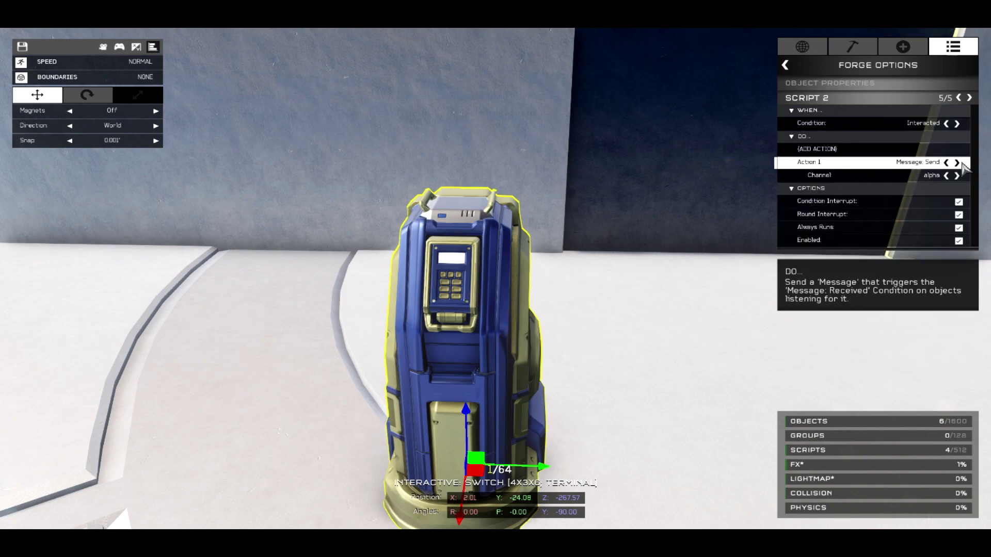
pyautogui.click(957, 163)
pyautogui.click(958, 163)
pyautogui.click(957, 163)
pyautogui.click(958, 162)
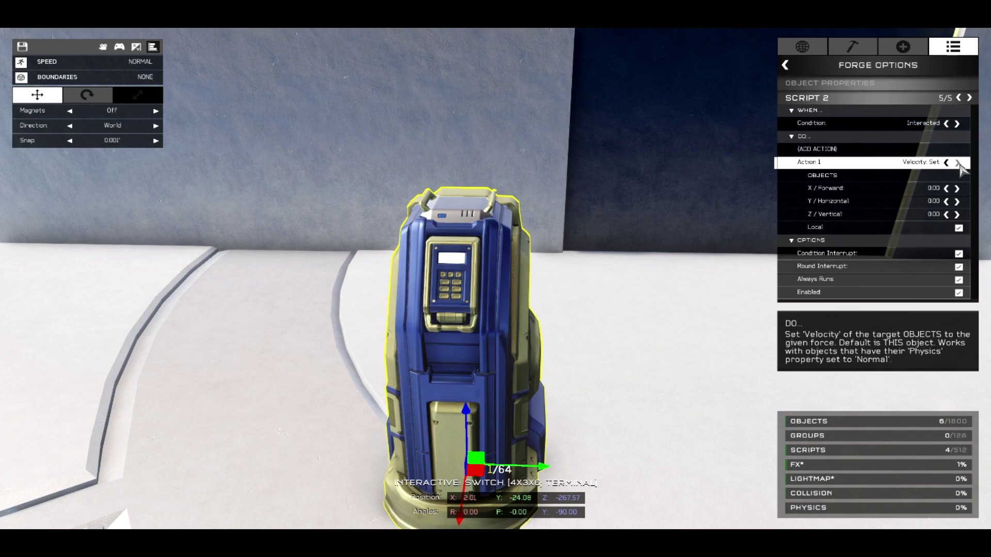
pyautogui.click(958, 162)
pyautogui.click(958, 163)
pyautogui.click(957, 162)
pyautogui.click(957, 162)
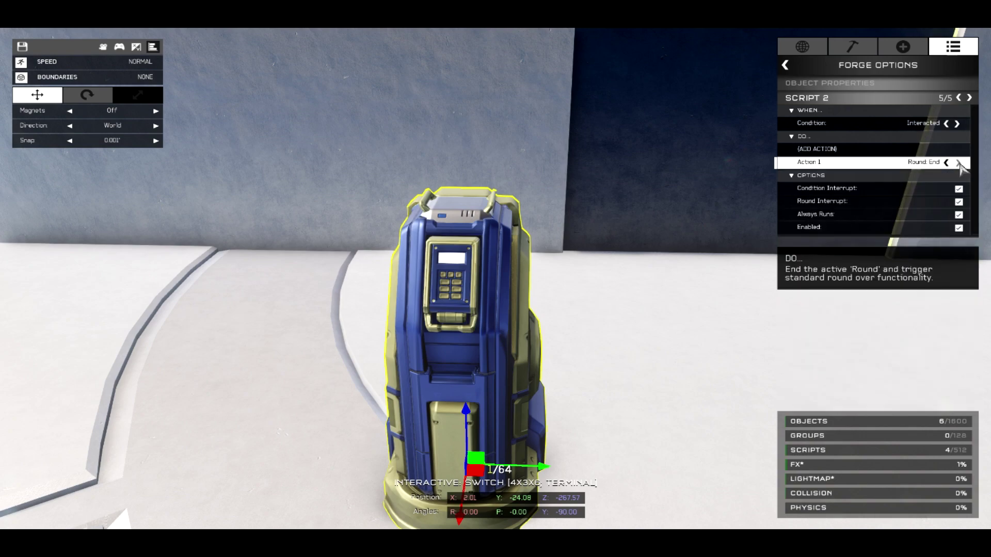
pyautogui.click(958, 162)
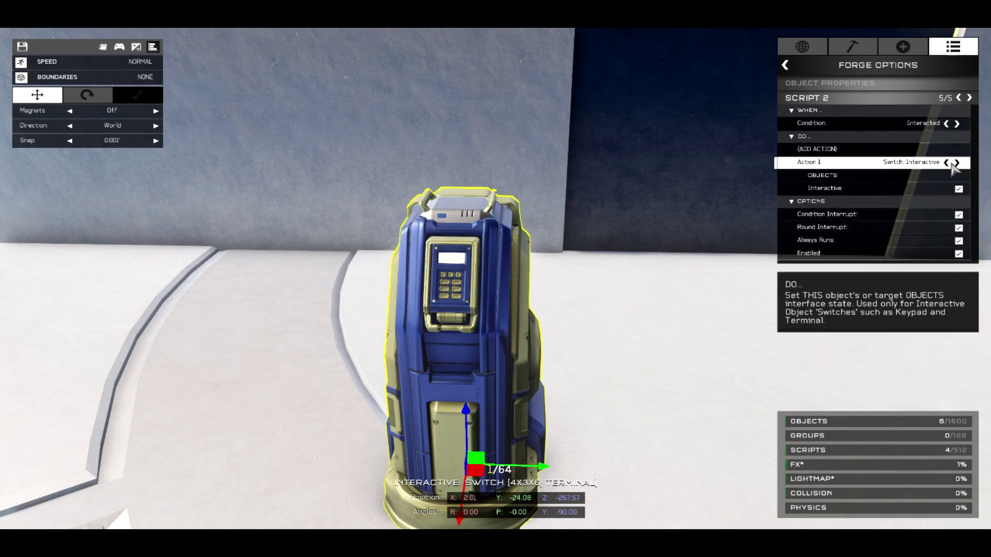
pyautogui.click(953, 163)
pyautogui.click(945, 164)
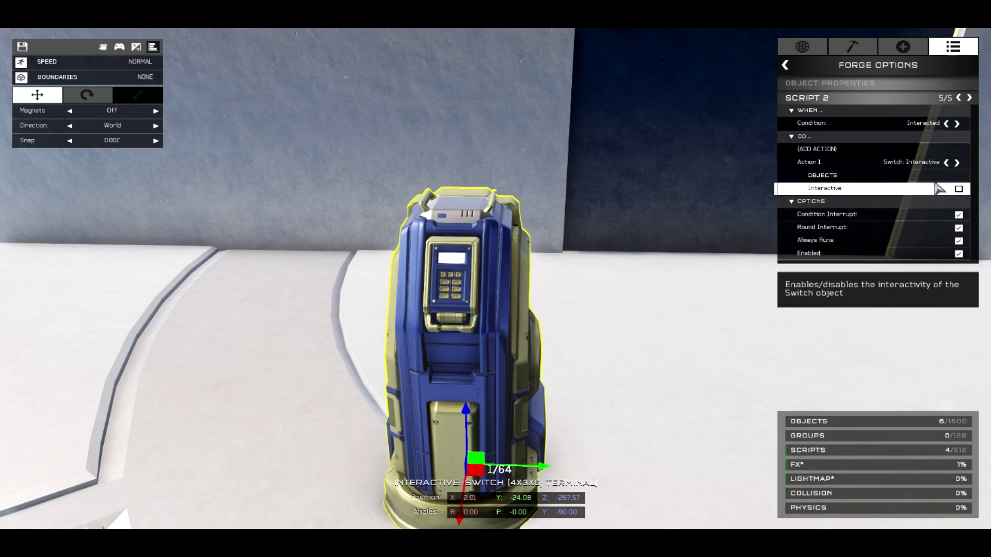
# Step: Add a second action to Script 2 and make it a Wait with a time of 4.00 seconds
pyautogui.click(903, 149)
pyautogui.click(958, 215)
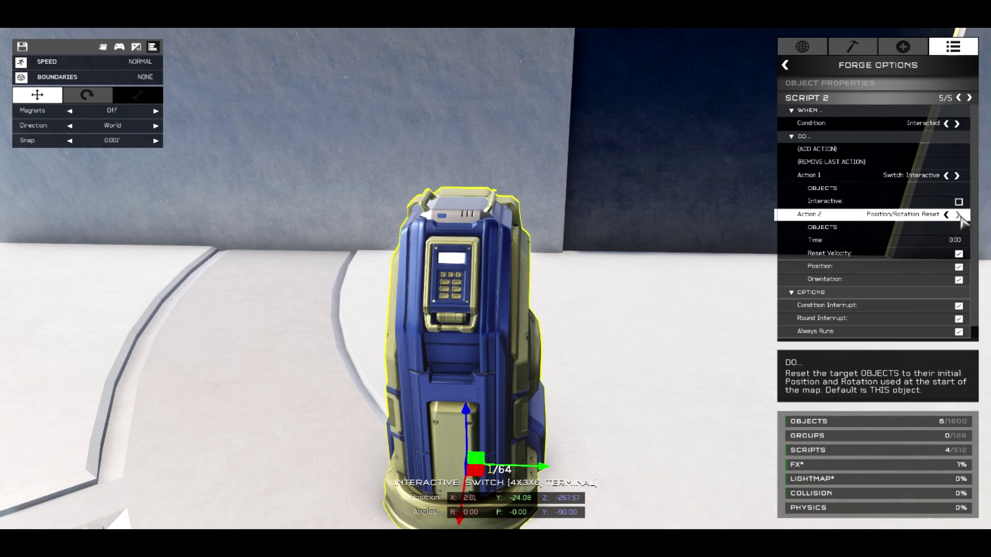
pyautogui.click(958, 215)
pyautogui.click(958, 214)
pyautogui.click(958, 215)
pyautogui.click(958, 214)
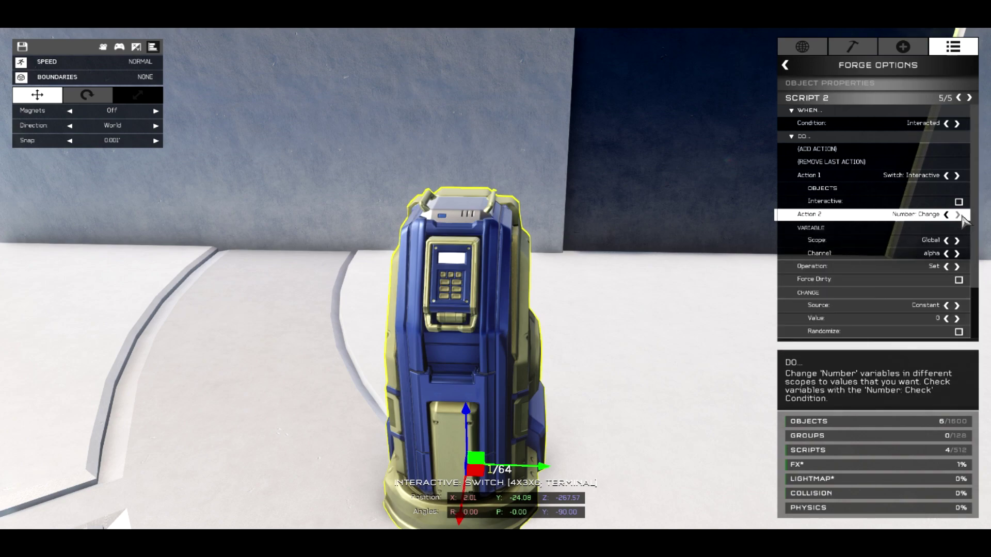
pyautogui.click(958, 214)
pyautogui.click(958, 215)
pyautogui.click(958, 215)
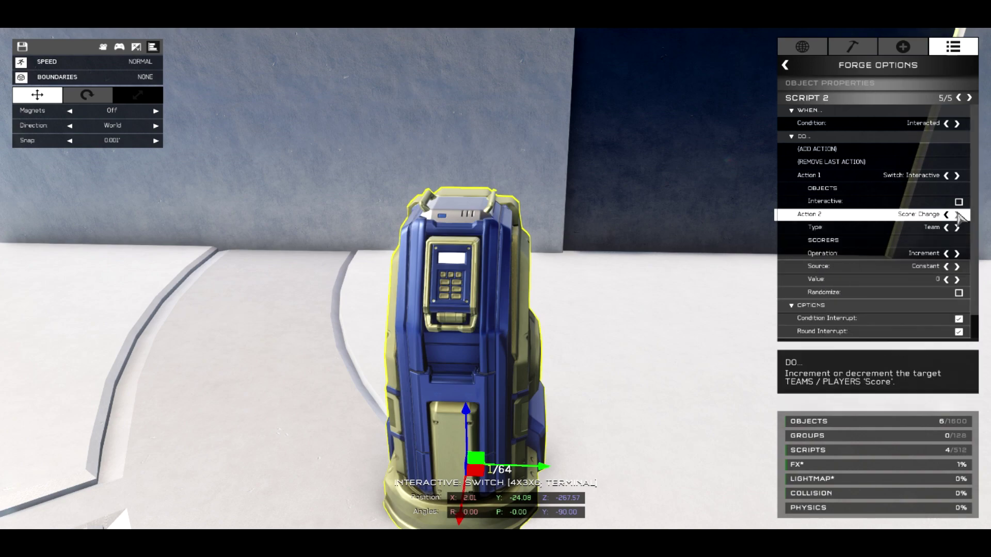
pyautogui.click(958, 215)
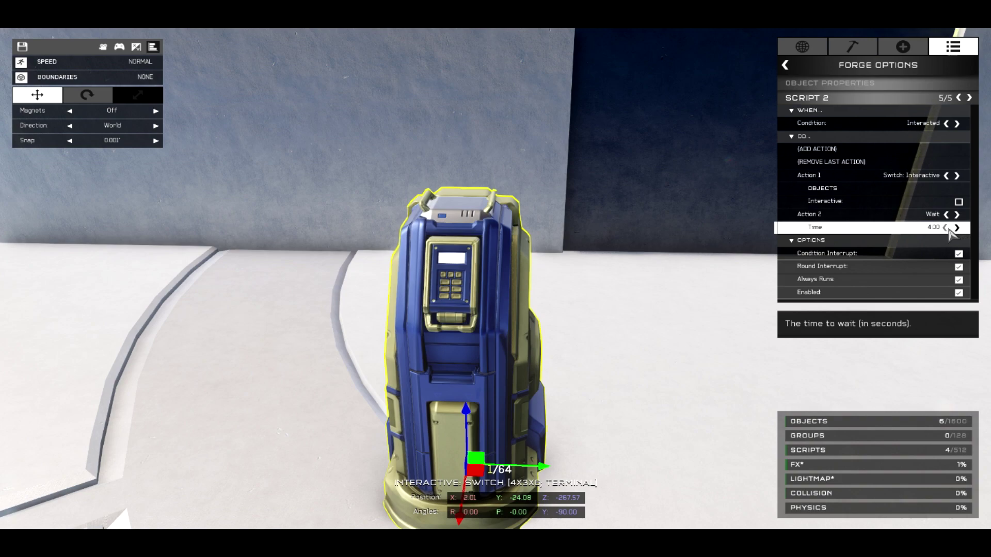
# Step: Add a third action to Script 2 and set it to Switch: Interactive with Interactive enabled
pyautogui.click(877, 150)
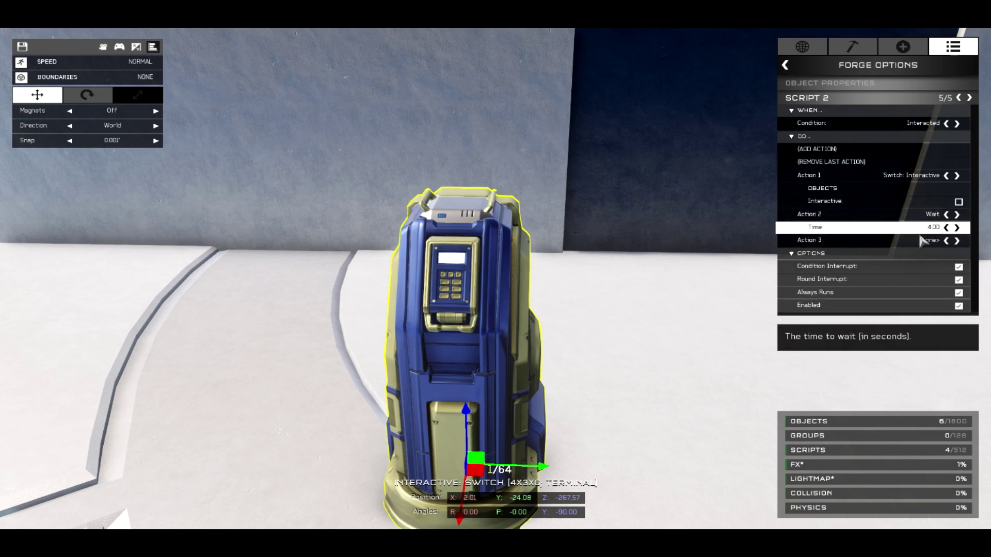
pyautogui.click(956, 240)
pyautogui.click(956, 241)
pyautogui.click(957, 240)
pyautogui.click(957, 240)
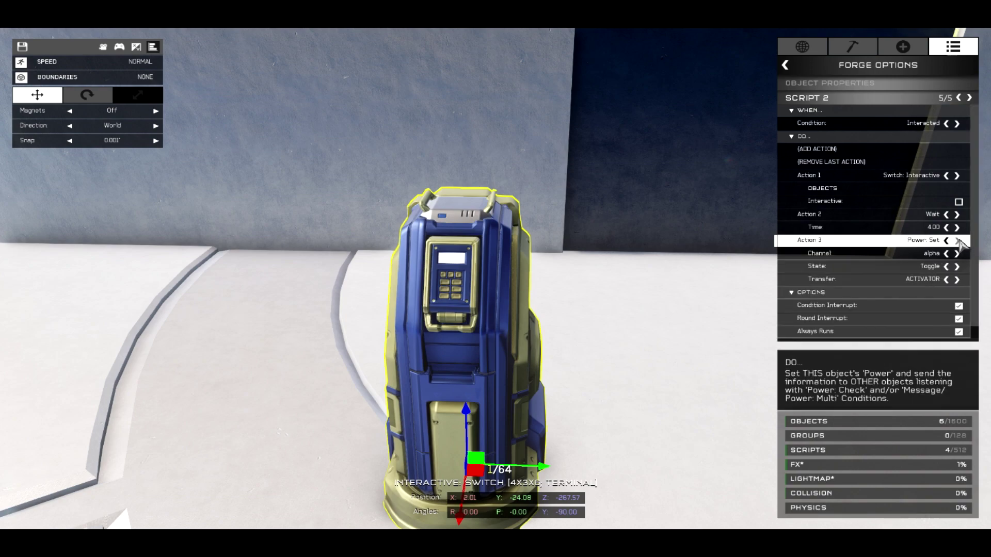
pyautogui.click(957, 241)
pyautogui.click(958, 240)
pyautogui.click(957, 241)
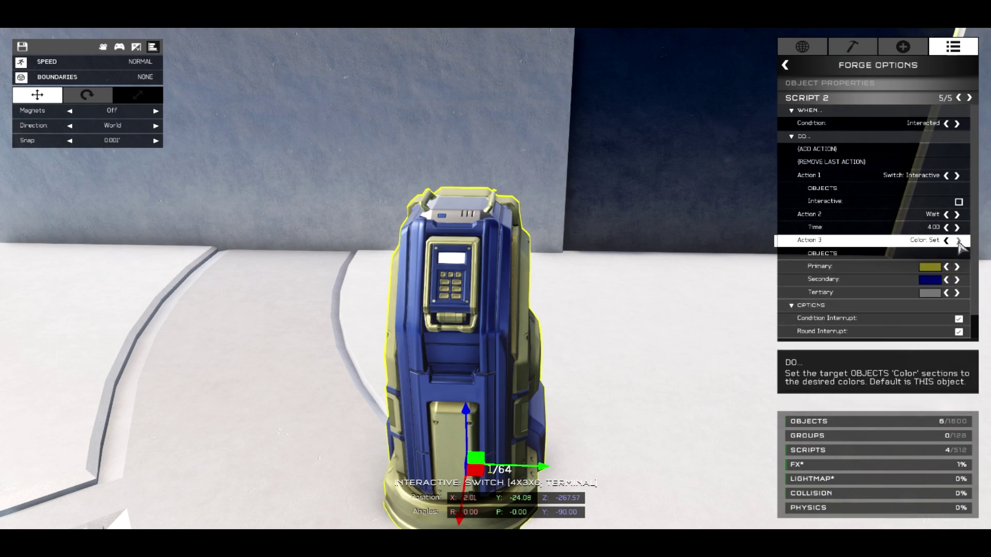
pyautogui.click(958, 241)
pyautogui.click(958, 241)
pyautogui.click(958, 240)
pyautogui.click(958, 240)
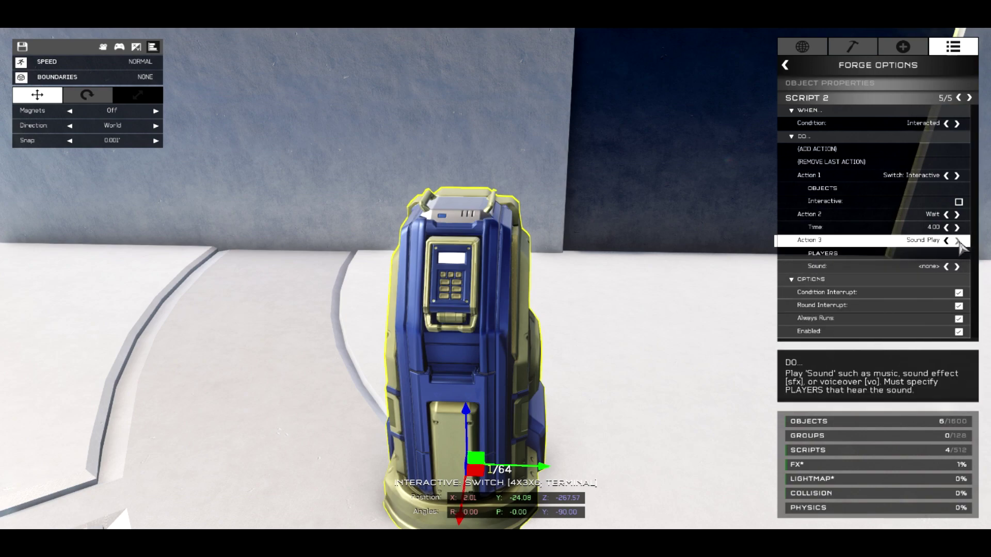
pyautogui.click(949, 242)
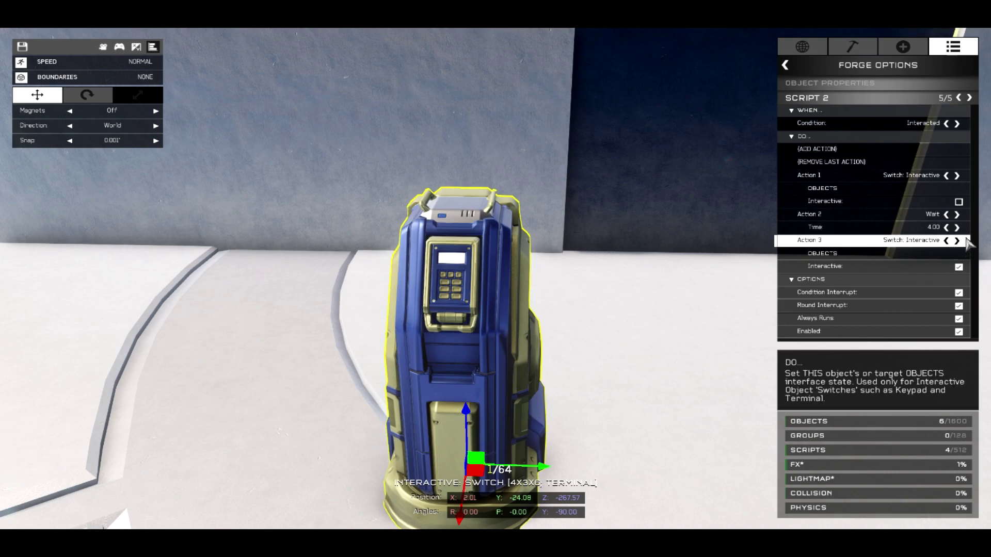
# Step: Add a fourth action to Script 2 and set it to Sound: Play
pyautogui.click(959, 149)
pyautogui.click(958, 266)
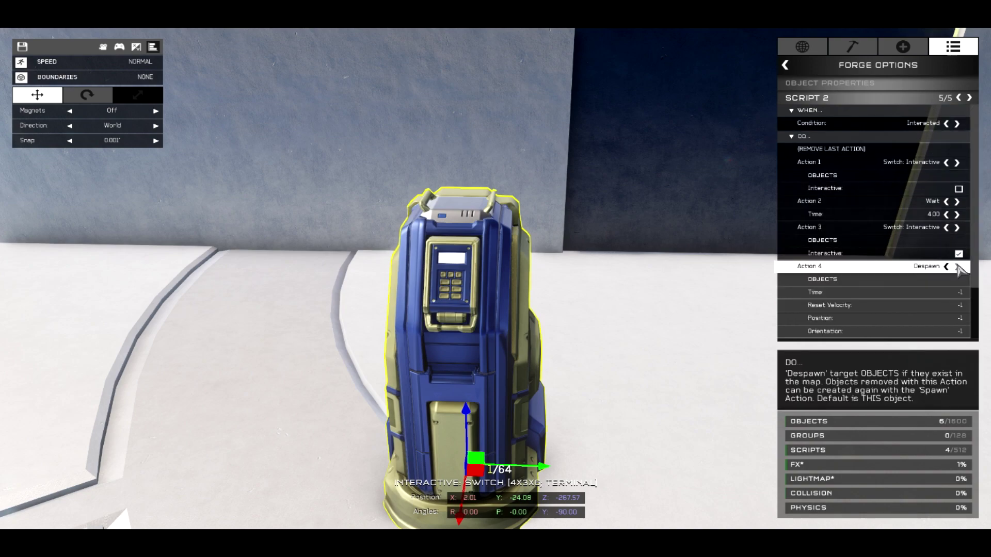
pyautogui.click(958, 266)
pyautogui.click(958, 266)
pyautogui.click(958, 266)
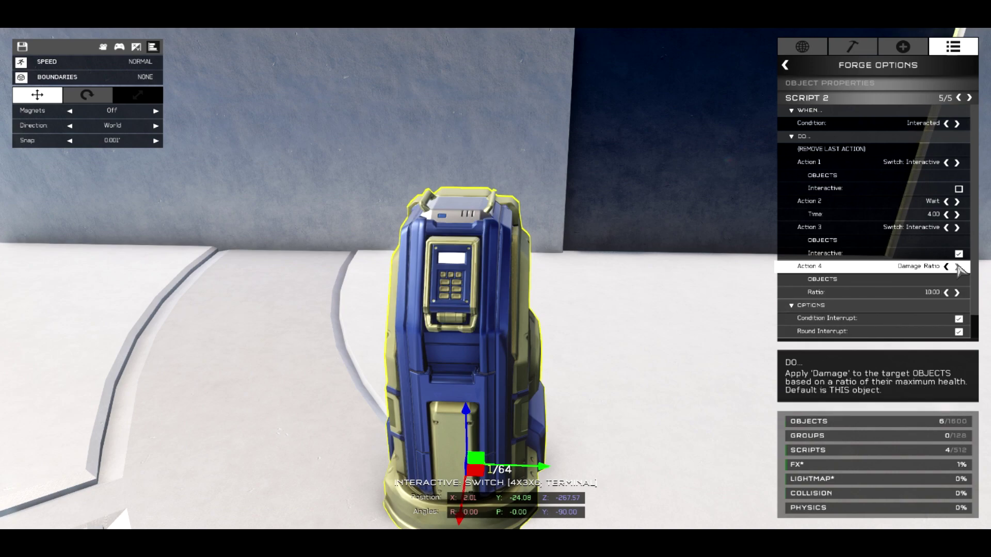
pyautogui.click(957, 266)
pyautogui.click(958, 266)
pyautogui.click(957, 266)
pyautogui.click(957, 266)
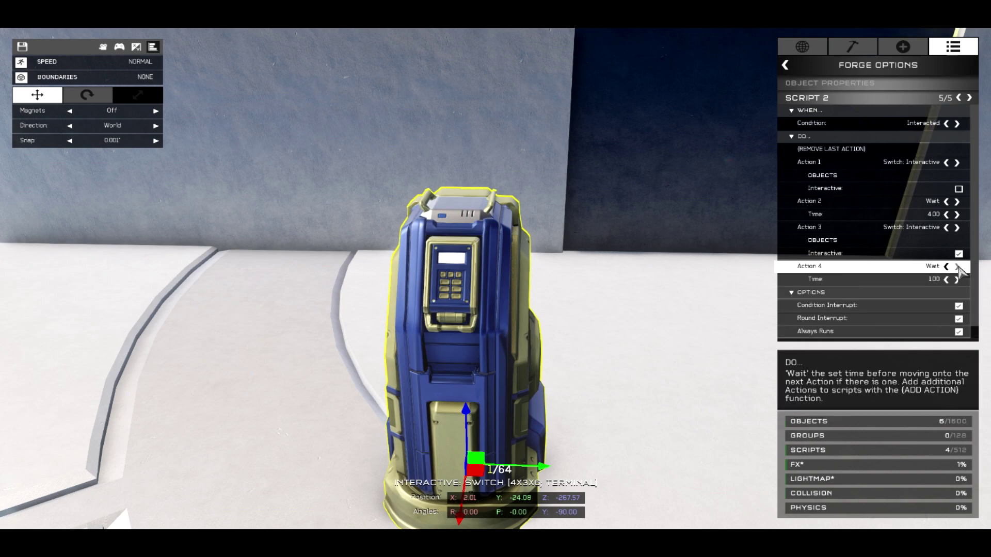
pyautogui.click(957, 266)
pyautogui.click(957, 266)
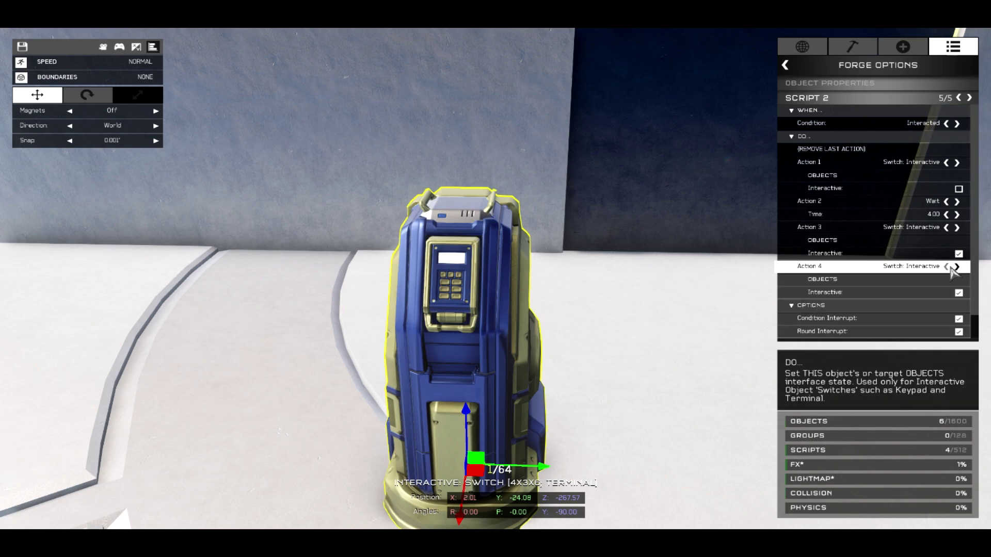
pyautogui.click(946, 266)
pyautogui.click(946, 266)
pyautogui.click(946, 267)
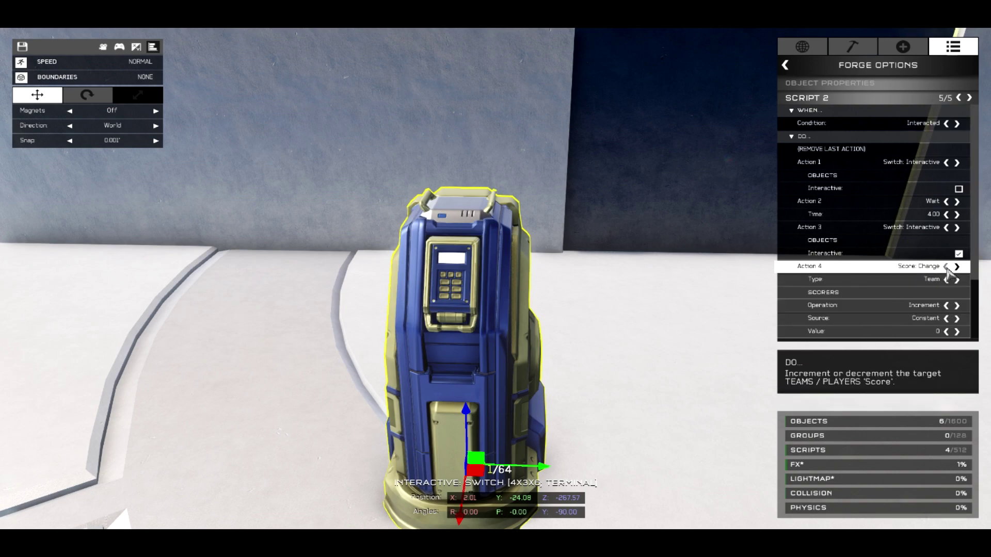
pyautogui.click(957, 266)
pyautogui.click(957, 266)
pyautogui.click(958, 266)
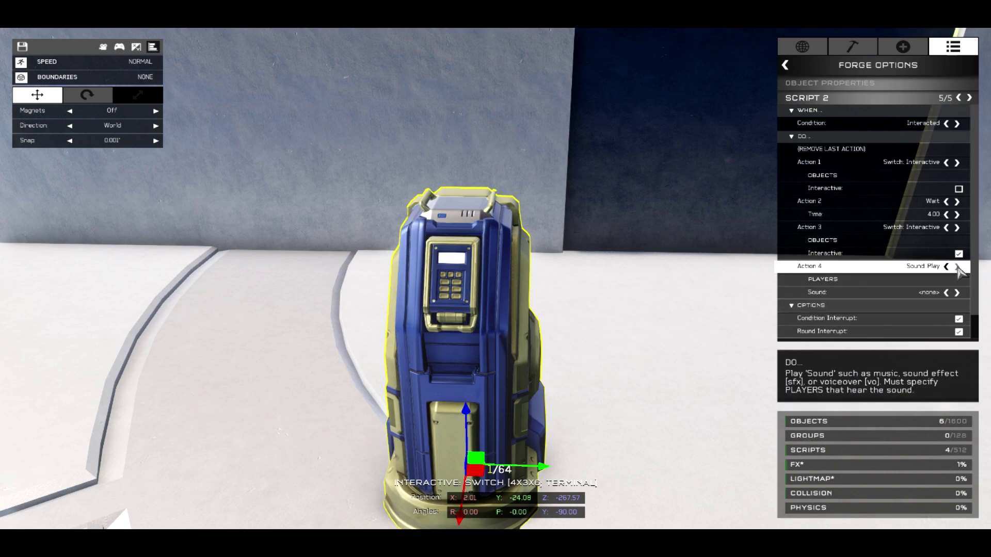
# Step: Set the sound action's players to ACTIVATOR [add] and its sound to Positive: alt [sfx]
pyautogui.click(946, 283)
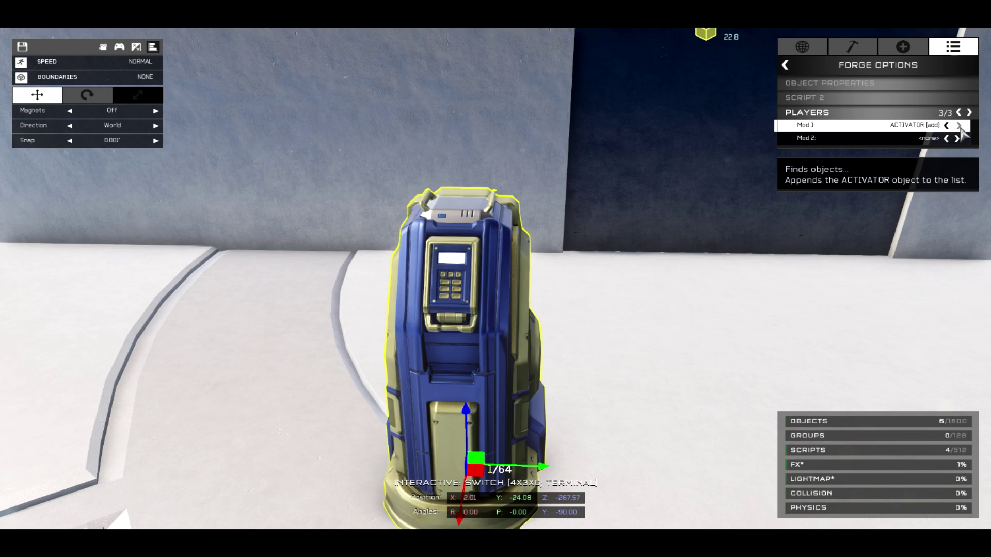
pyautogui.click(804, 97)
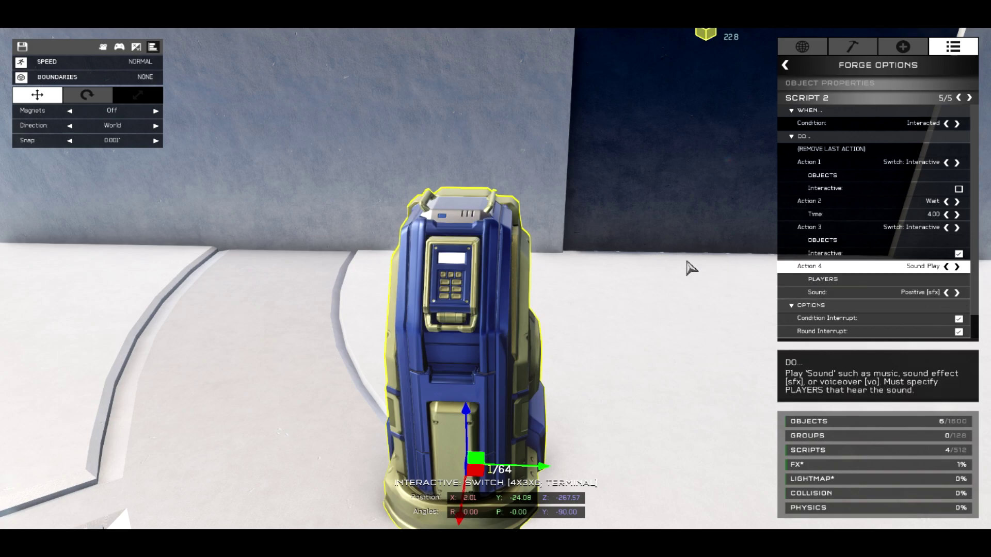
pyautogui.moveTo(686, 262); pyautogui.dragTo(664, 265, button='right')
pyautogui.click(956, 293)
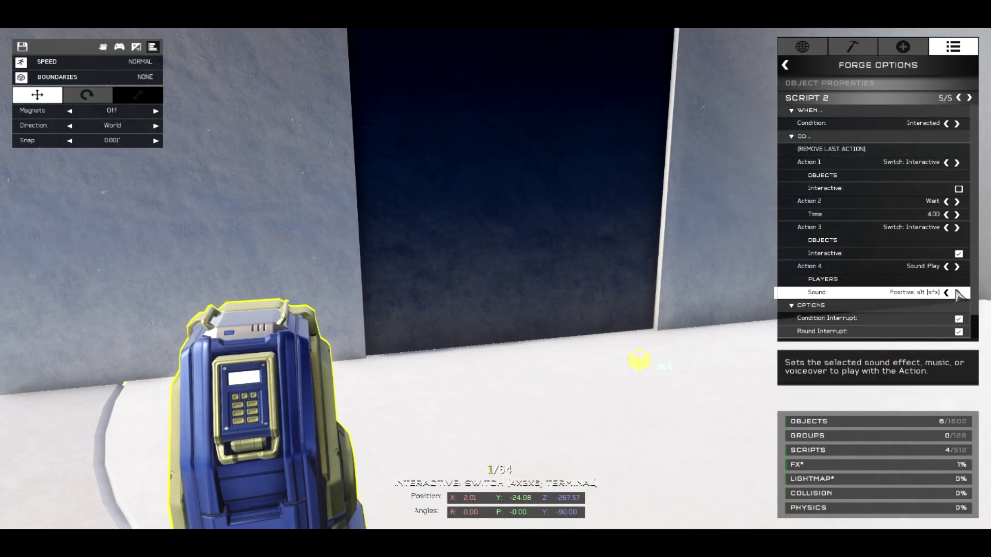
pyautogui.press('s')
pyautogui.moveTo(629, 329)
pyautogui.mouseDown(button='right')
pyautogui.moveTo(496, 278)
pyautogui.moveTo(629, 329)
pyautogui.mouseUp(button='right')
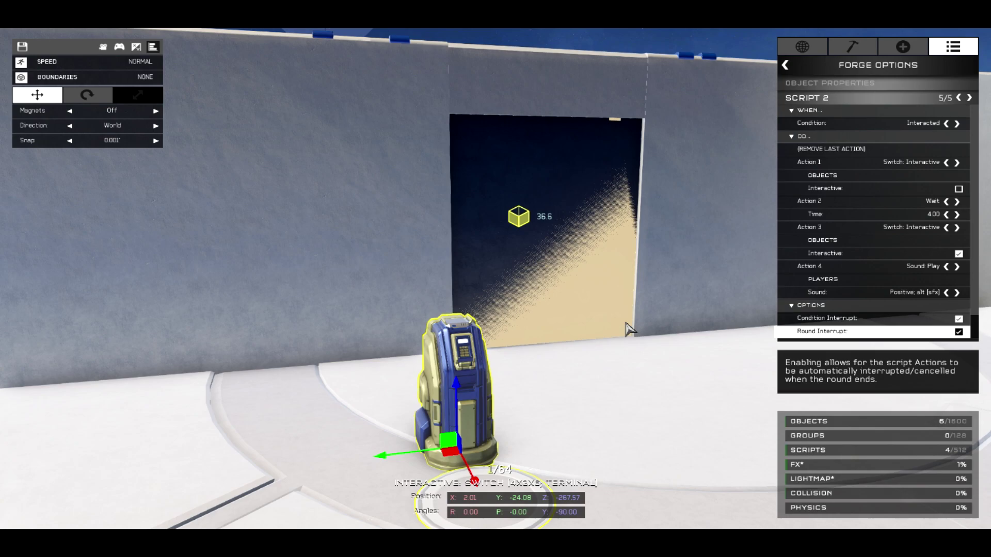
# Step: Switch to player mode, walk up to the terminal and activate it to test the sliding door's opening
pyautogui.press('r')
pyautogui.press('w')
pyautogui.scroll(-1, 495, 278)
pyautogui.scroll(-1, 495, 279)
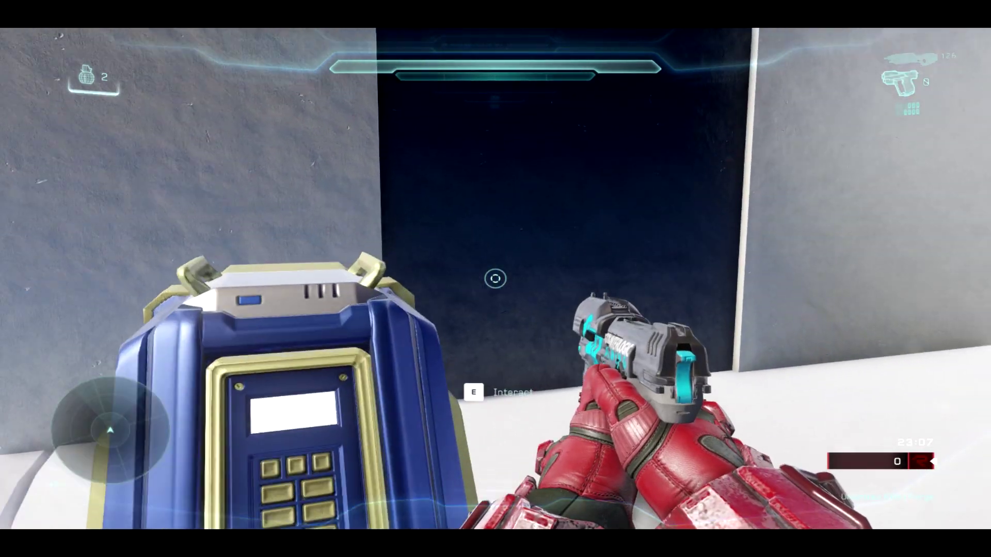
pyautogui.moveTo(495, 279)
pyautogui.press('a')
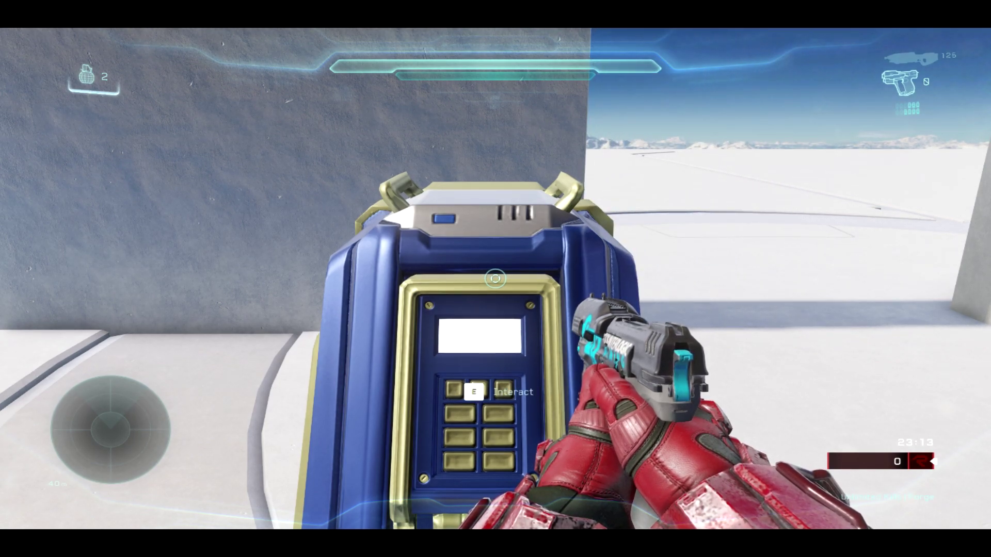
pyautogui.press('s')
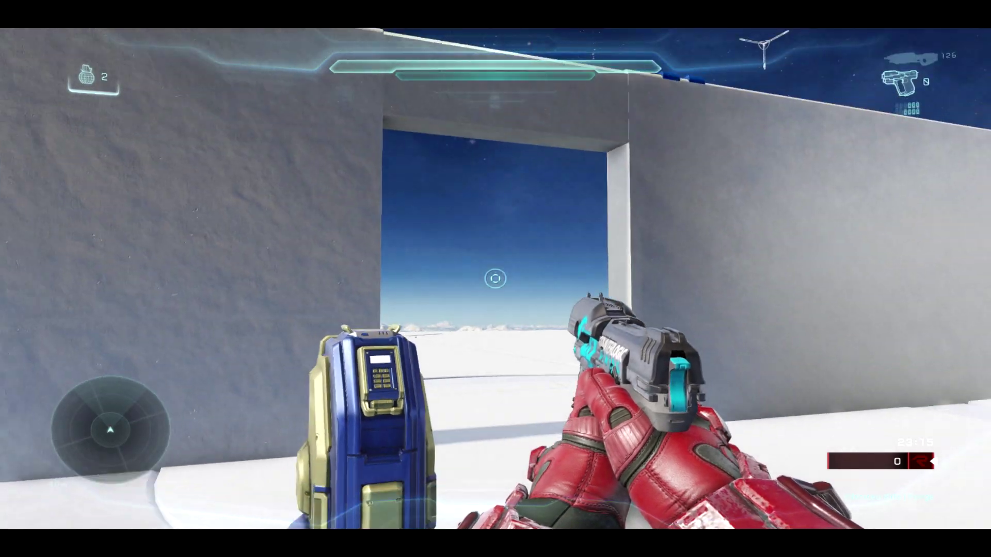
# Step: Activate the terminal again after the lockout to test the door's reset, and step back to view the doorway
pyautogui.rightClick(495, 279)
pyautogui.press('w')
pyautogui.press('a')
pyautogui.press('Tab')
pyautogui.moveTo(496, 279)
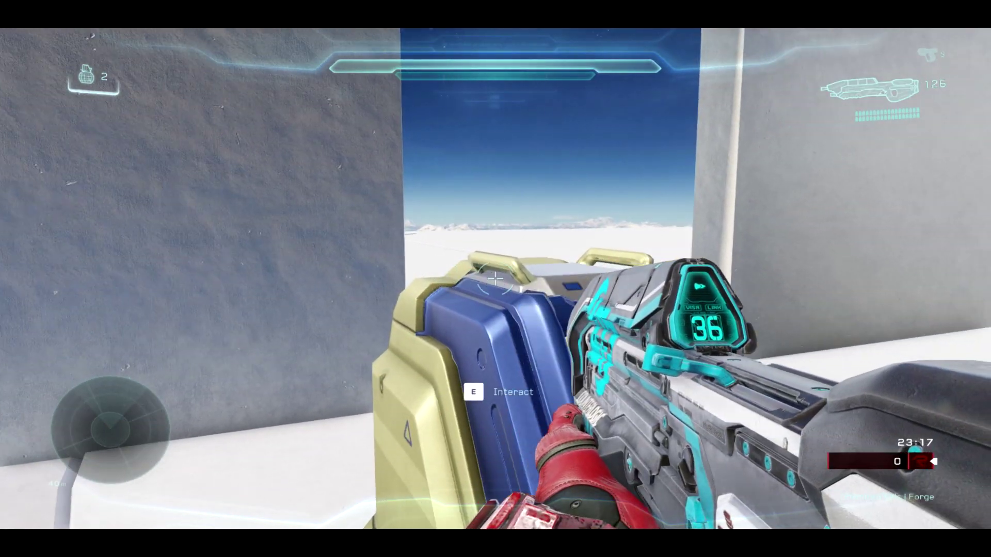
pyautogui.press('Tab')
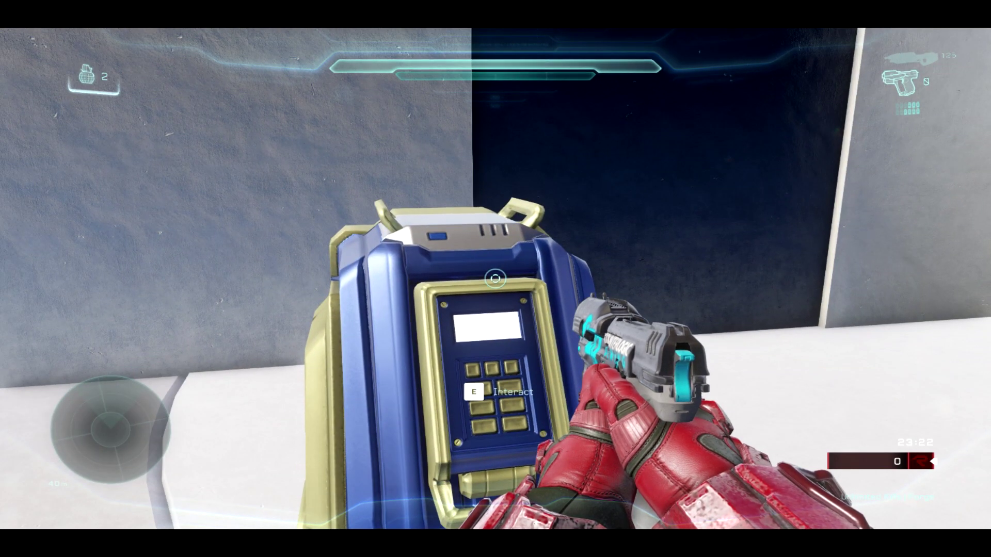
pyautogui.press('s')
pyautogui.click(495, 278)
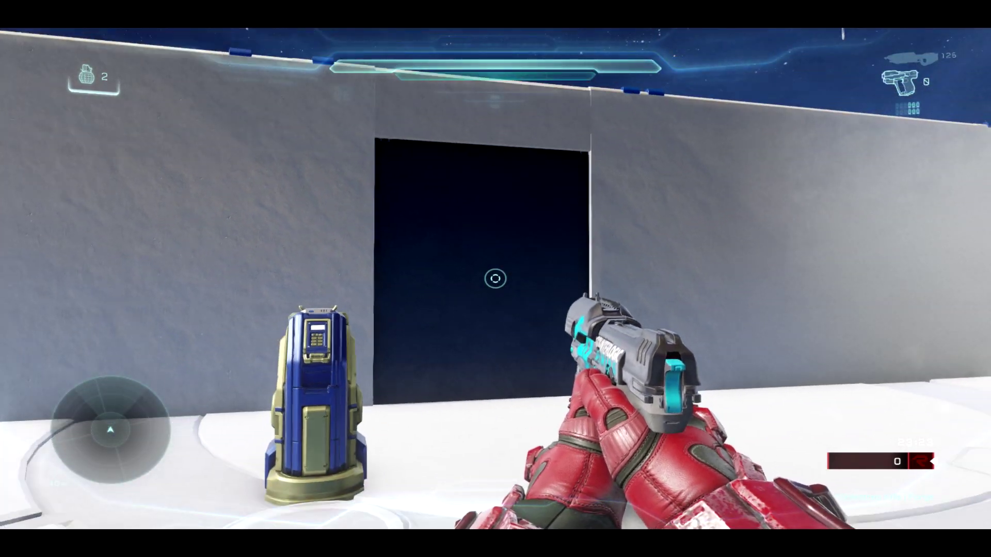
# Step: Return to the terminal, activate it once more and walk up to the doorway to check the opening
pyautogui.press('w')
pyautogui.press('d')
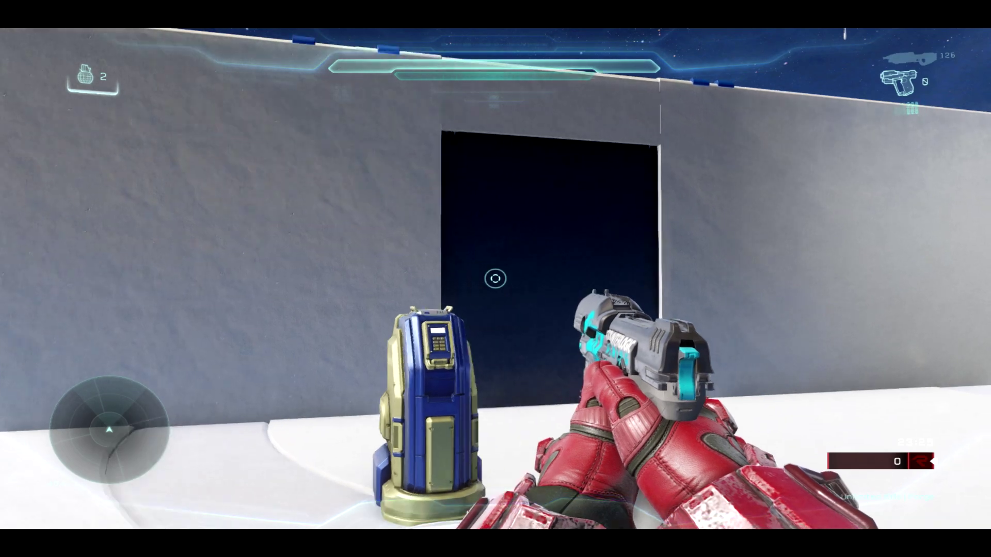
pyautogui.press('1')
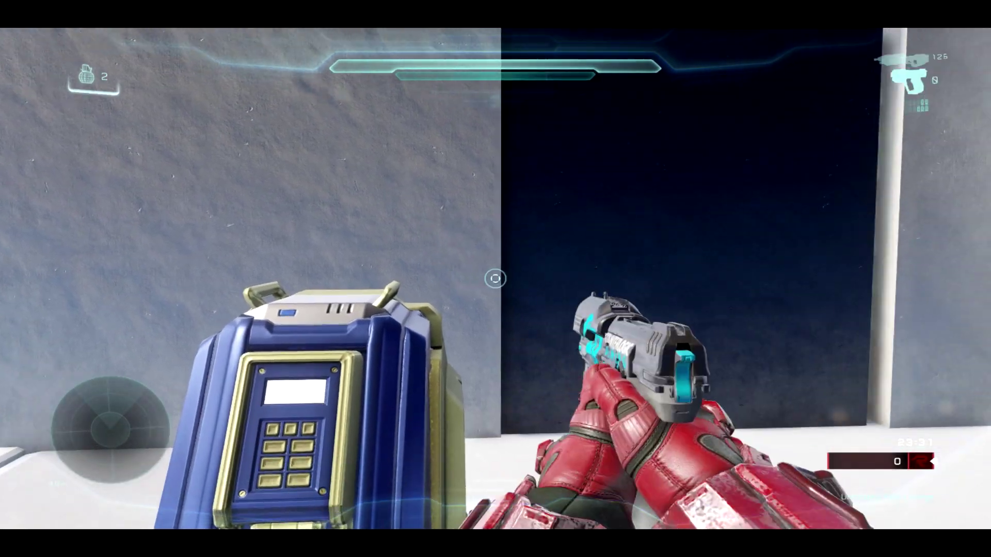
pyautogui.press('space')
pyautogui.press('s')
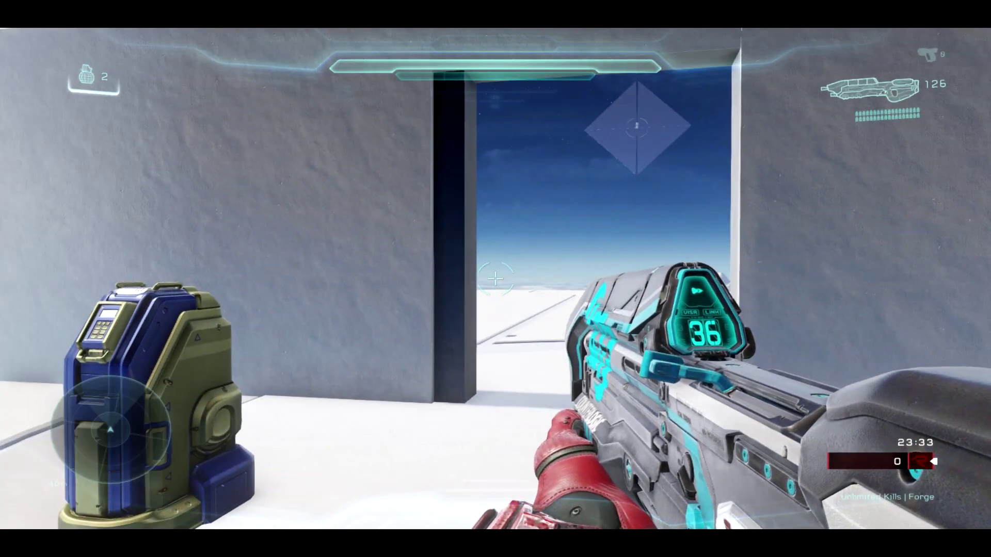
pyautogui.press('1')
pyautogui.press('w')
pyautogui.press('d')
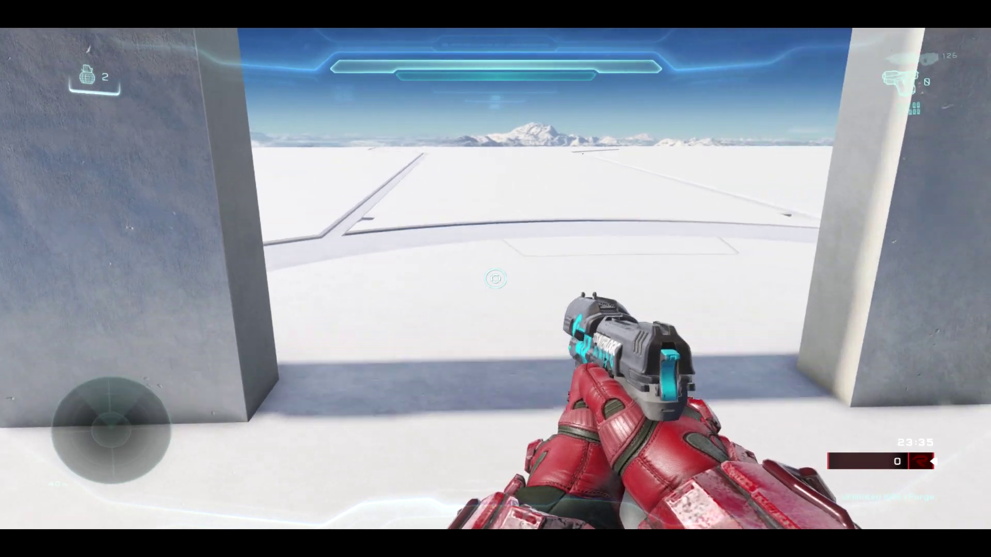
# Step: Activate the terminal while the door is open and back away to check how the door closes
pyautogui.press('1')
pyautogui.click(495, 279)
pyautogui.click(495, 278)
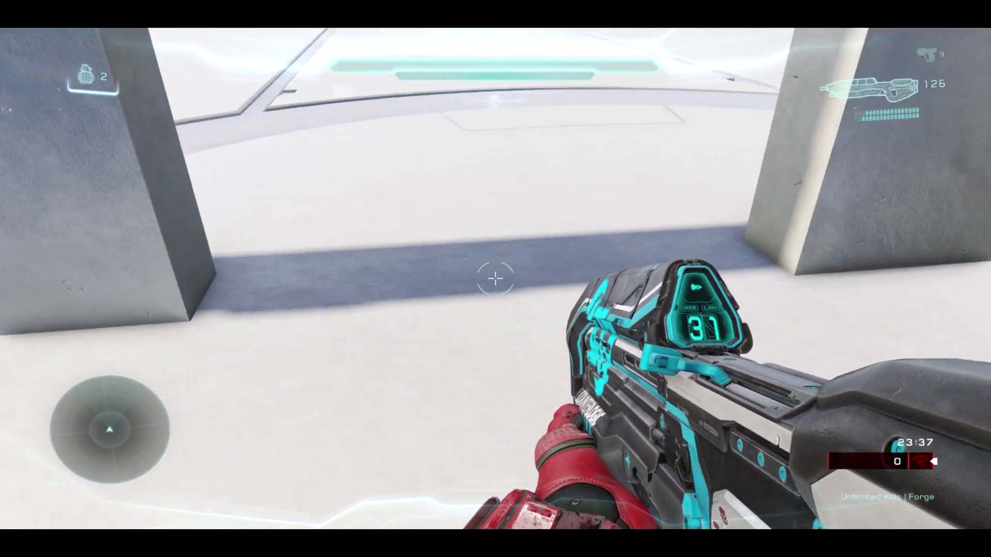
pyautogui.click(495, 279)
pyautogui.press('w')
pyautogui.press('r')
pyautogui.press('r')
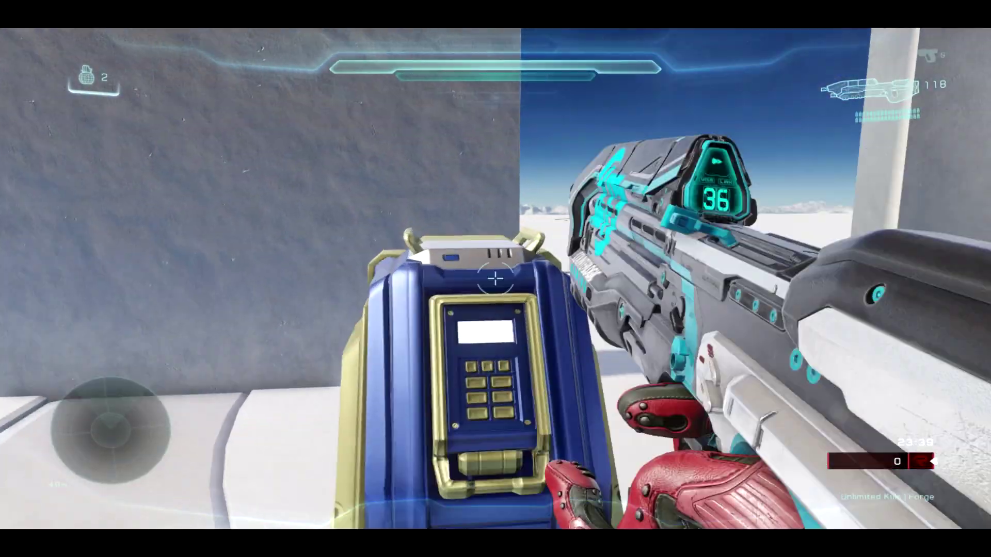
pyautogui.scroll(1, 495, 278)
pyautogui.press('s')
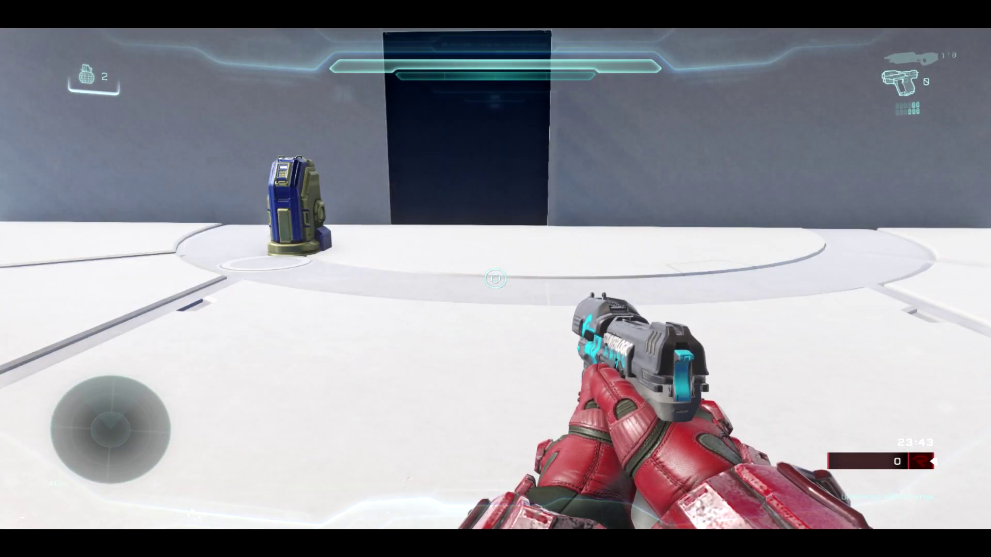
# Step: Return to edit mode and slide the dark door wall along the Y axis to -24.24, so it covers half the doorway
pyautogui.press('Tab')
pyautogui.press('w')
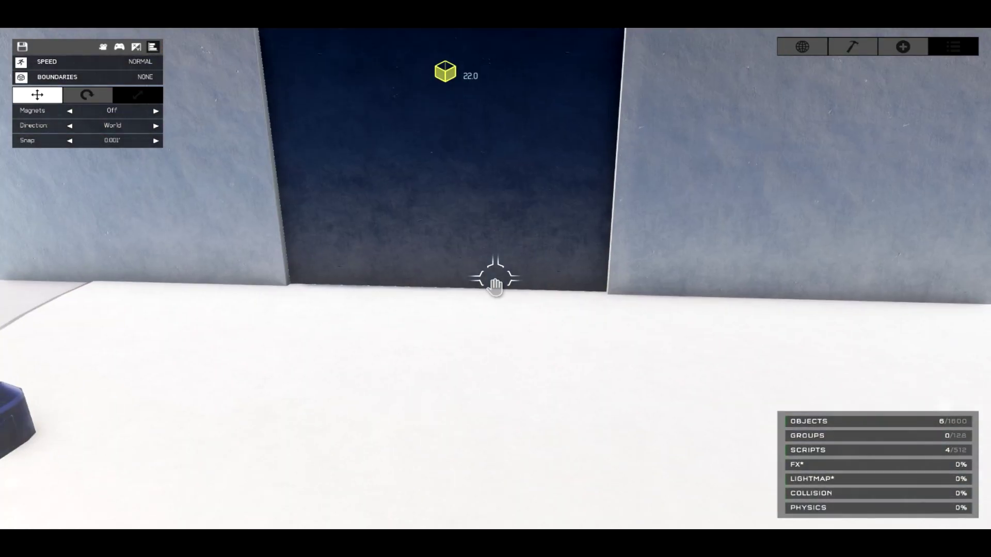
pyautogui.press('s')
pyautogui.moveTo(494, 286); pyautogui.dragTo(494, 240, button='right')
pyautogui.click(519, 304)
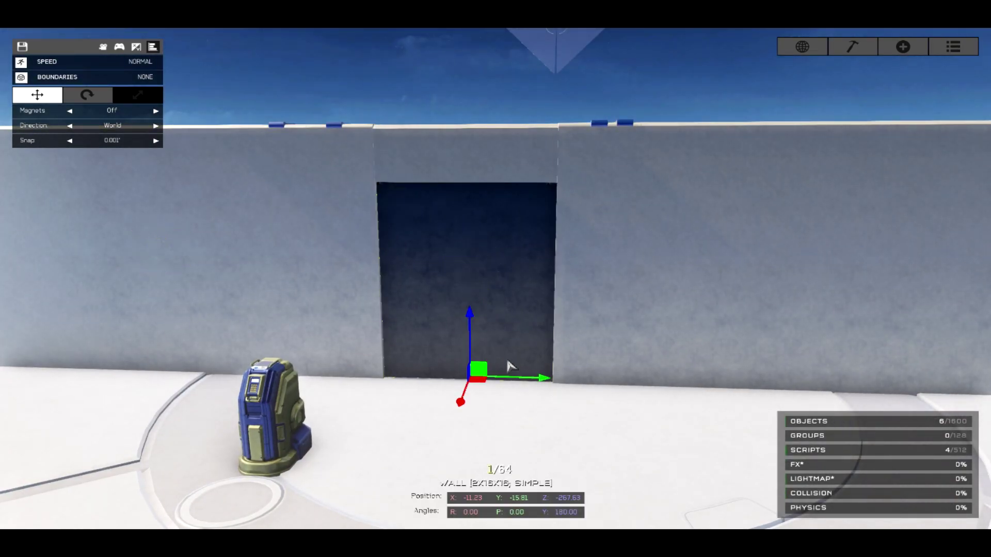
pyautogui.moveTo(530, 375); pyautogui.dragTo(410, 380)
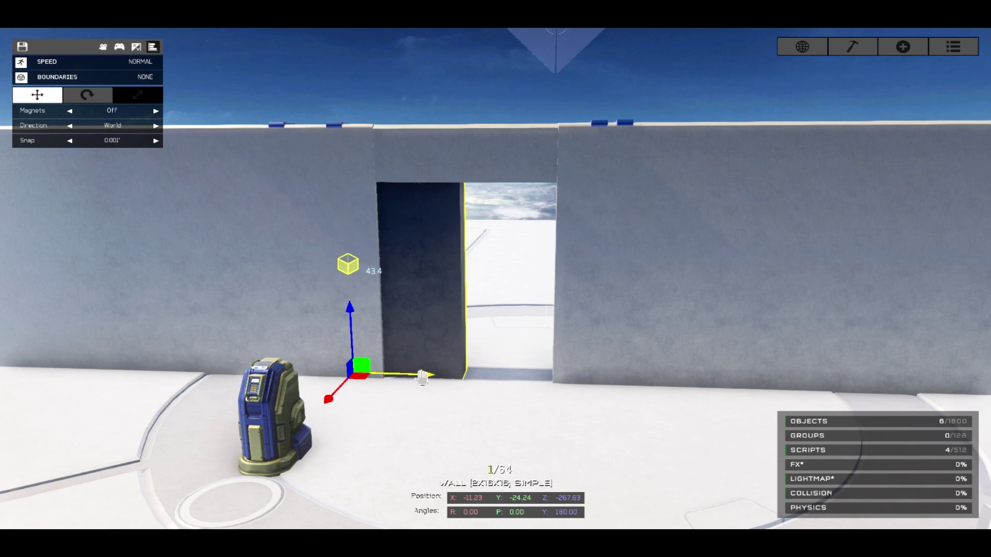
# Step: Duplicate the door wall and, with magnets set to Low, snap the copy beside the original at Y -8.24
pyautogui.hotkey('ctrl', 'd')
pyautogui.press('s')
pyautogui.moveTo(418, 378); pyautogui.dragTo(400, 485, button='right')
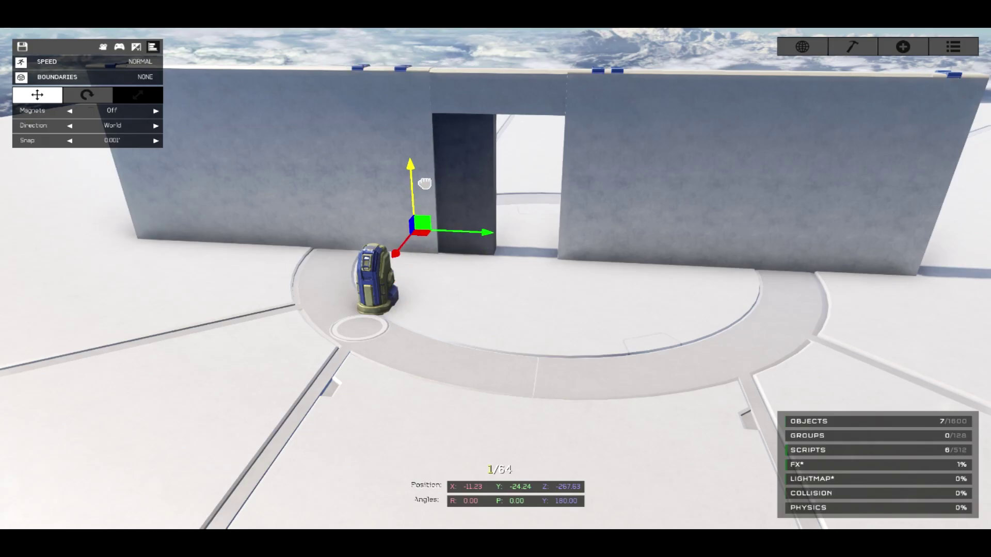
pyautogui.click(438, 203)
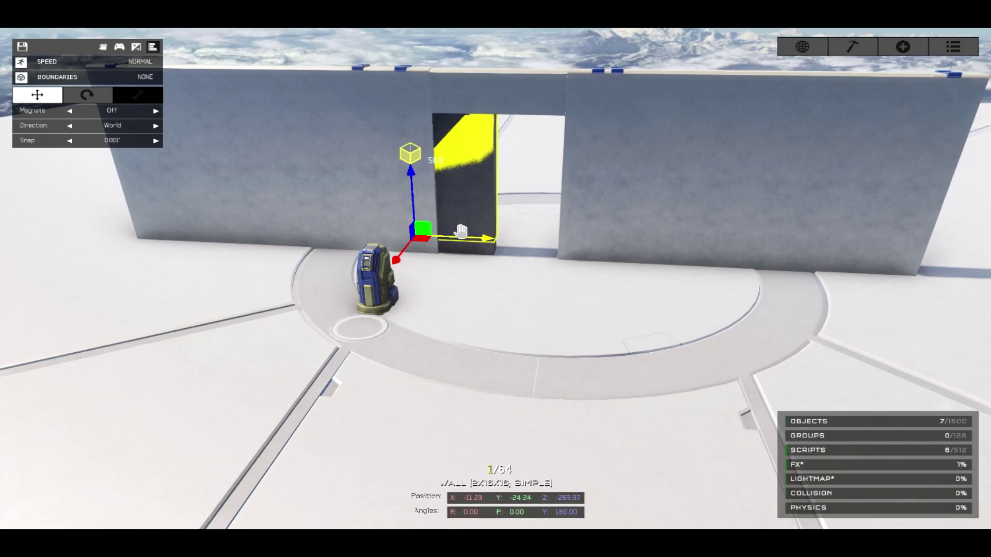
pyautogui.press('m')
pyautogui.moveTo(464, 252); pyautogui.dragTo(632, 283)
pyautogui.moveTo(623, 287); pyautogui.dragTo(597, 335, button='right')
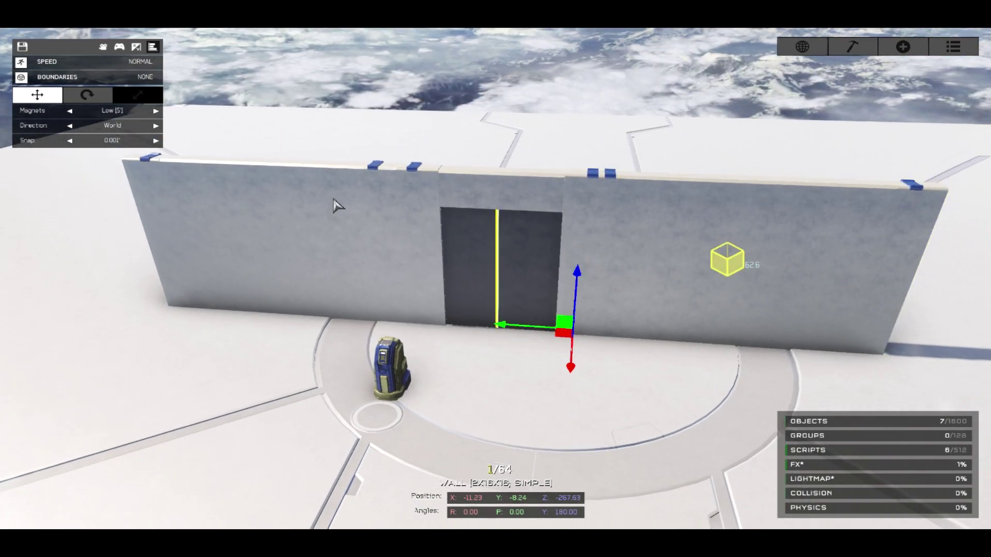
# Step: Rotate the copied wall to a yaw of 0.00 and, with magnets off, move it back into the doorway's open half
pyautogui.click(92, 96)
pyautogui.moveTo(540, 309); pyautogui.dragTo(389, 256)
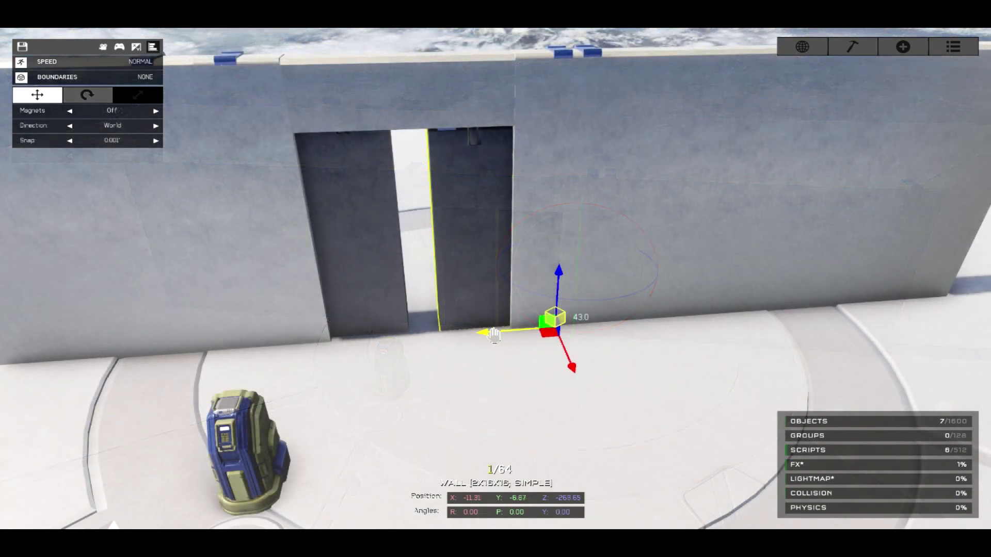
pyautogui.moveTo(497, 338)
pyautogui.mouseDown()
pyautogui.moveTo(528, 338)
pyautogui.moveTo(463, 342)
pyautogui.moveTo(479, 342)
pyautogui.mouseUp()
pyautogui.moveTo(479, 342); pyautogui.dragTo(496, 311, button='right')
pyautogui.press('w')
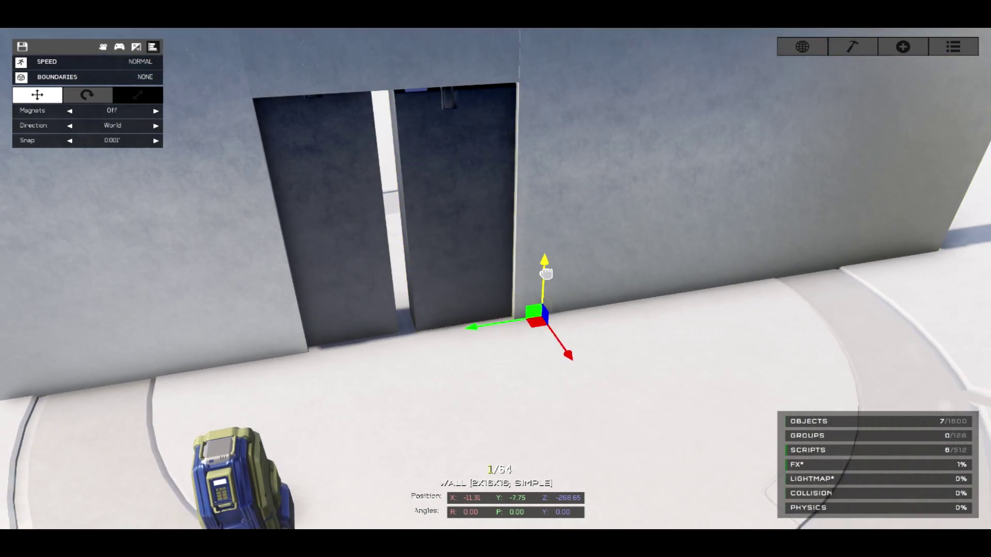
pyautogui.moveTo(552, 333); pyautogui.dragTo(552, 348)
# Step: Adjust both door walls until they meet in the middle of the doorway, with the original at Y -24.22
pyautogui.moveTo(472, 325); pyautogui.dragTo(377, 330)
pyautogui.click(395, 319)
pyautogui.moveTo(478, 322); pyautogui.dragTo(459, 325)
pyautogui.click(402, 321)
pyautogui.moveTo(331, 329); pyautogui.dragTo(335, 332)
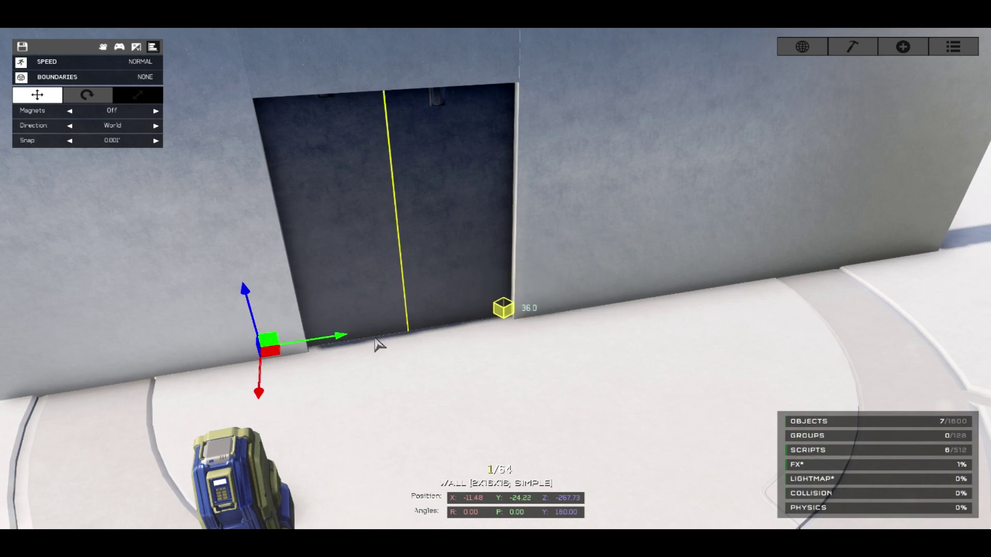
# Step: Switch to player mode and activate the terminal to test both door halves sliding open
pyautogui.press('Tab')
pyautogui.press('a')
pyautogui.press('1')
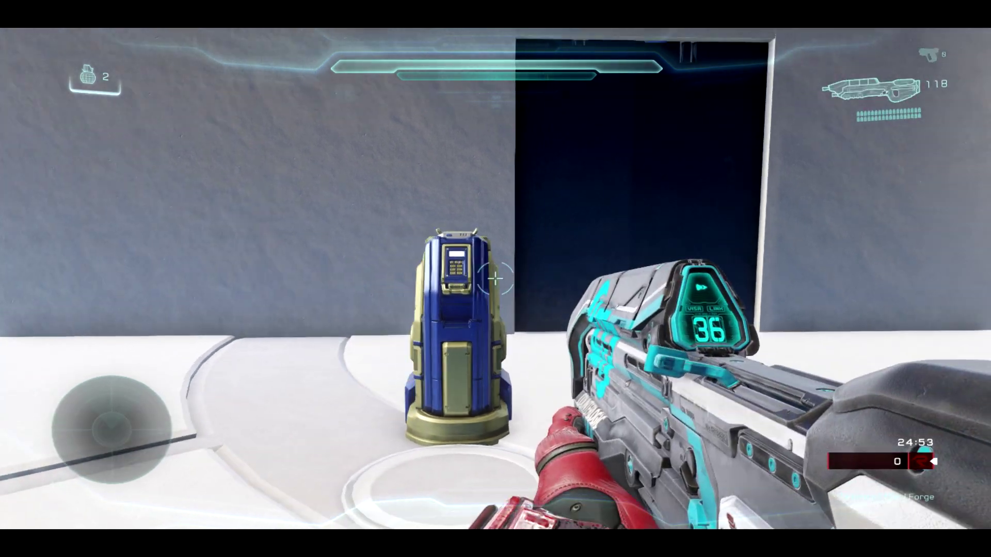
pyautogui.press('1')
pyautogui.press('1')
pyautogui.press('w')
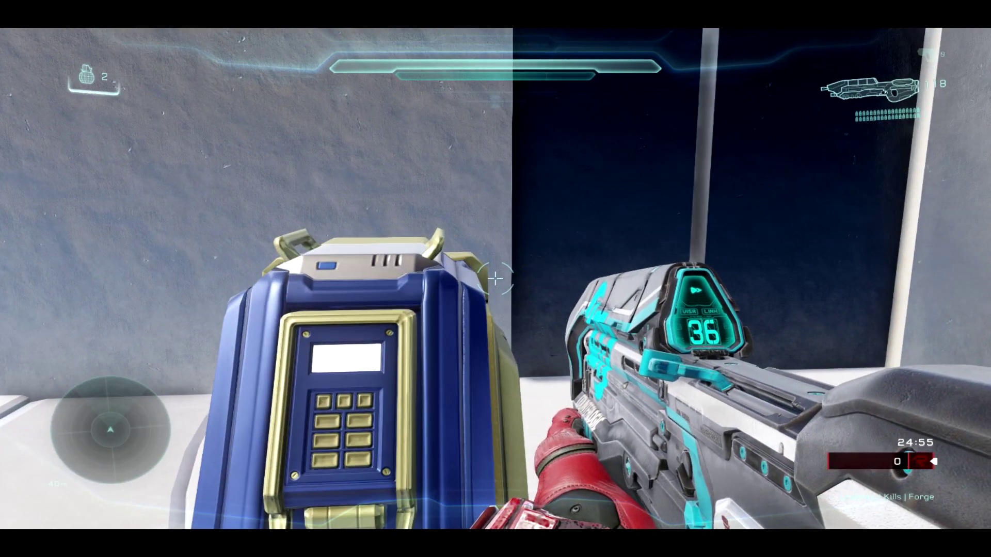
pyautogui.press('s')
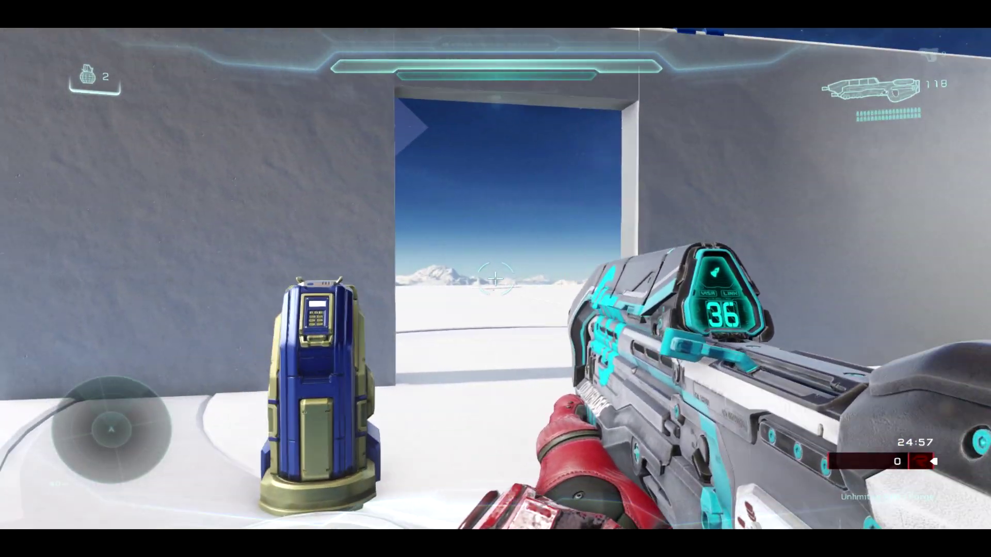
# Step: Activate the terminal again and watch the two door halves slide back together
pyautogui.press('w')
pyautogui.press('a')
pyautogui.press('1')
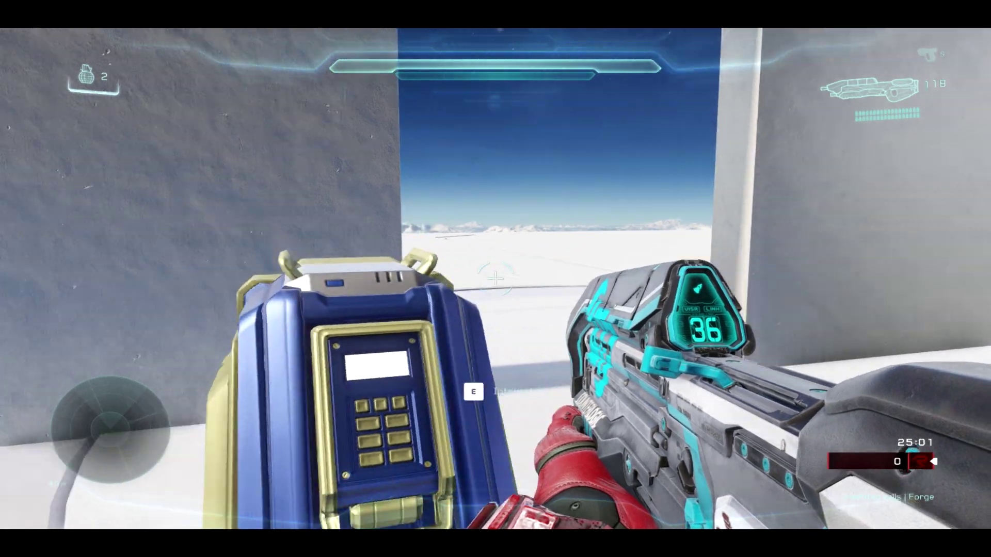
pyautogui.press('a')
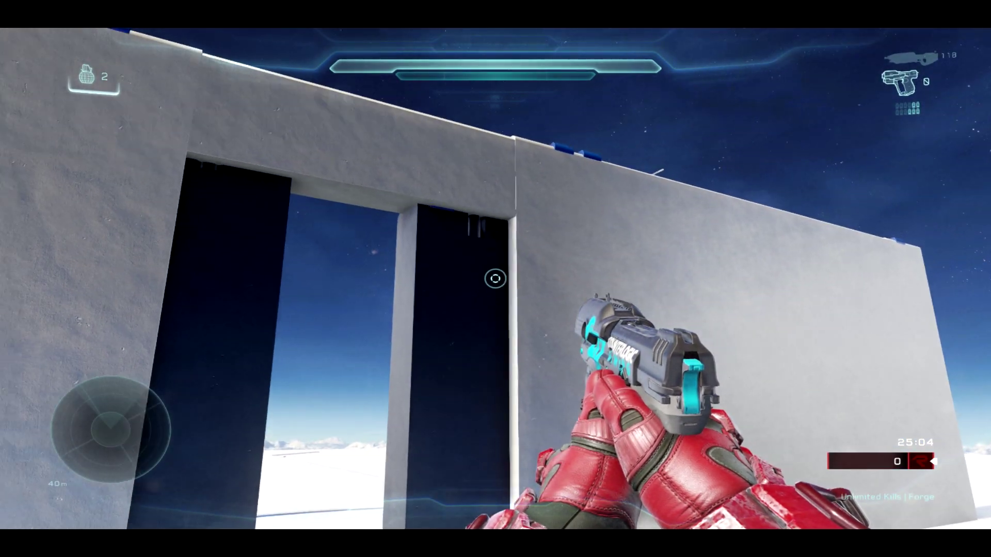
pyautogui.press('s')
pyautogui.click(496, 279)
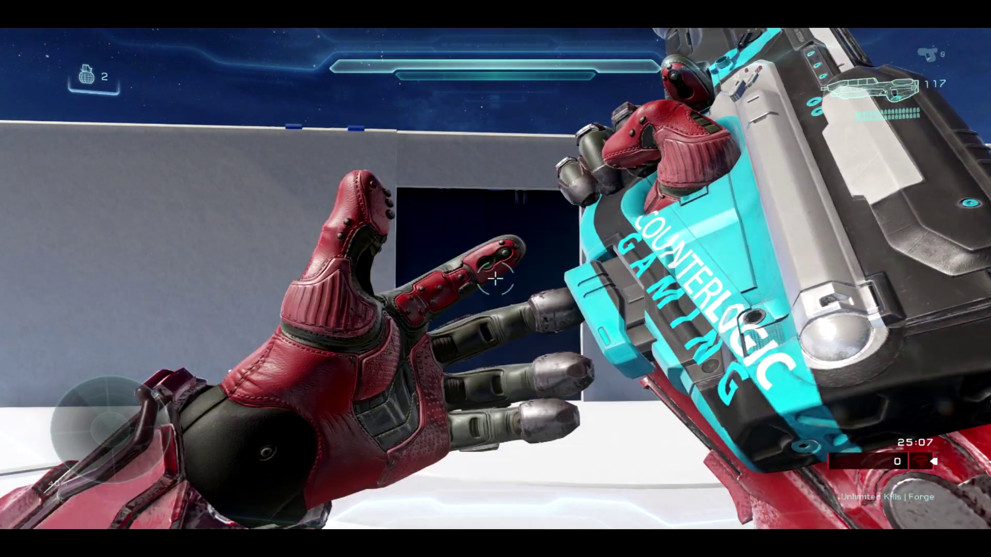
pyautogui.press('1')
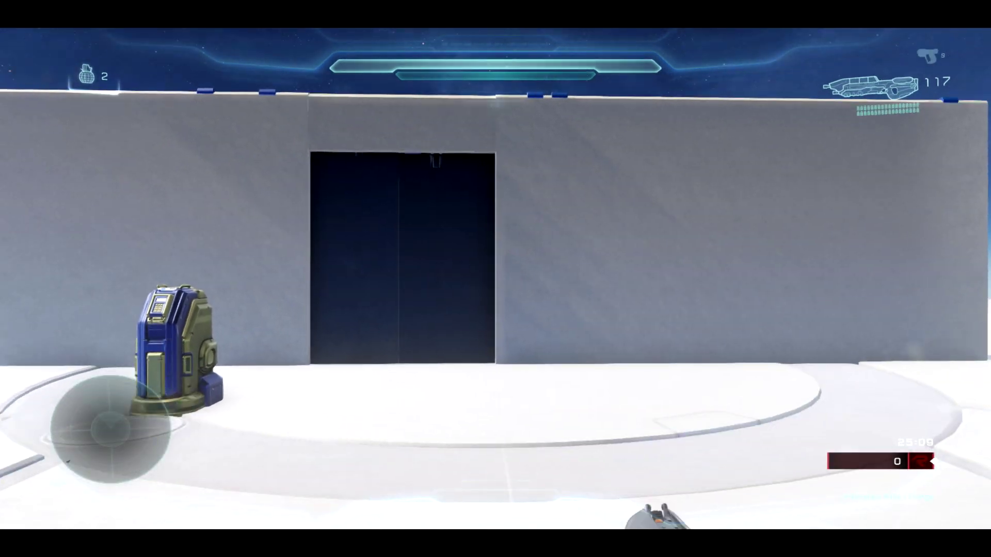
pyautogui.press('w')
pyautogui.press('1')
pyautogui.press('w')
pyautogui.press('1')
pyautogui.press('1')
pyautogui.press('s')
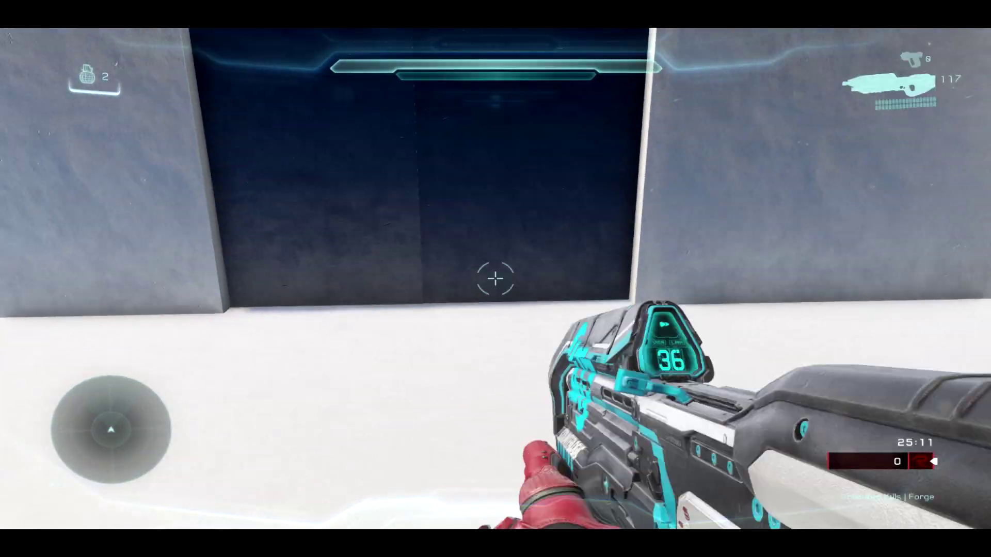
pyautogui.click(495, 278)
pyautogui.press('r')
pyautogui.press('w')
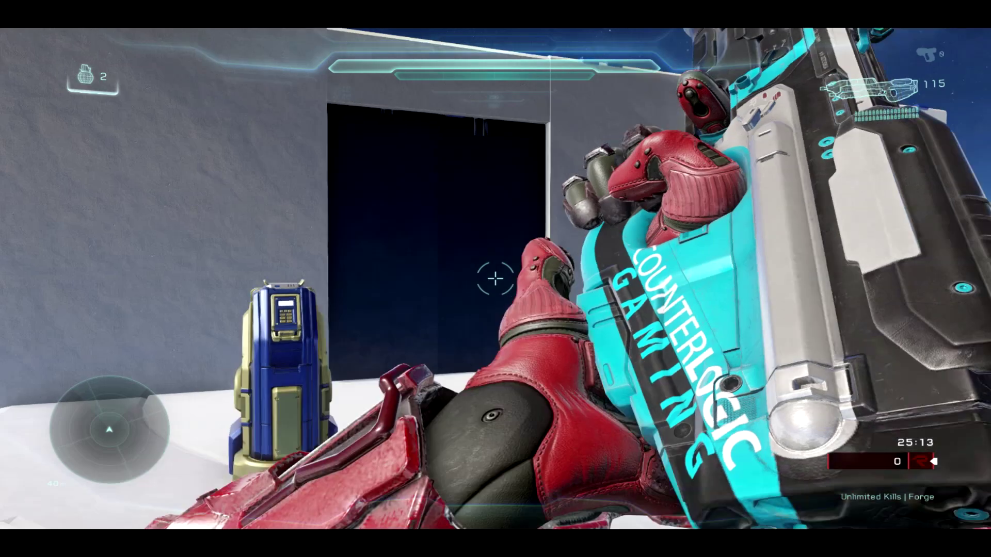
pyautogui.press('a')
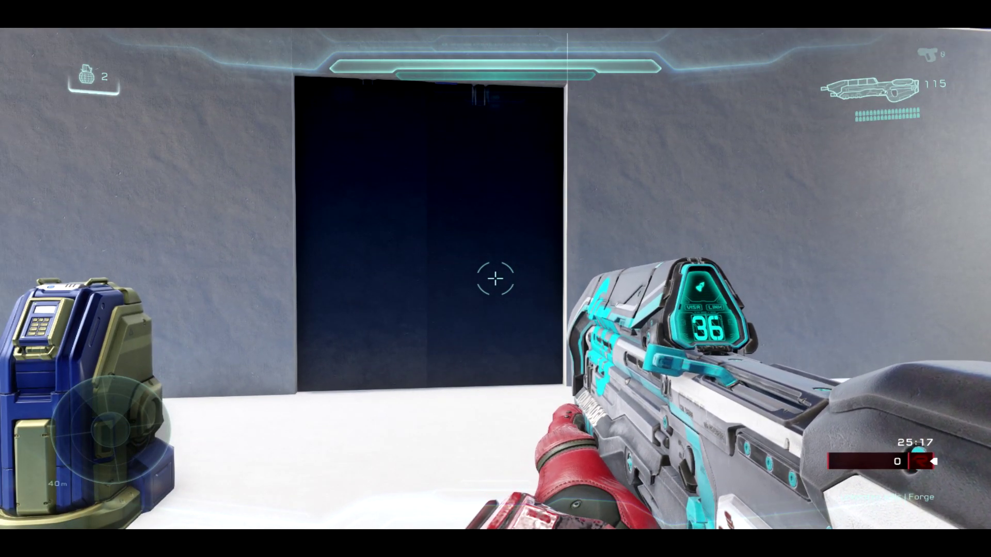
pyautogui.press('s')
pyautogui.press('w')
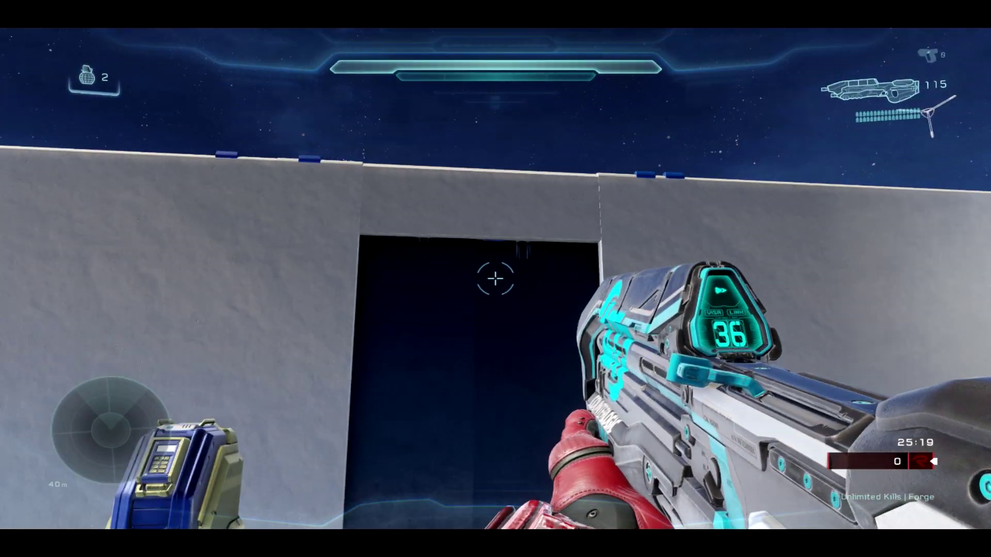
pyautogui.press('w')
pyautogui.press('d')
pyautogui.press('s')
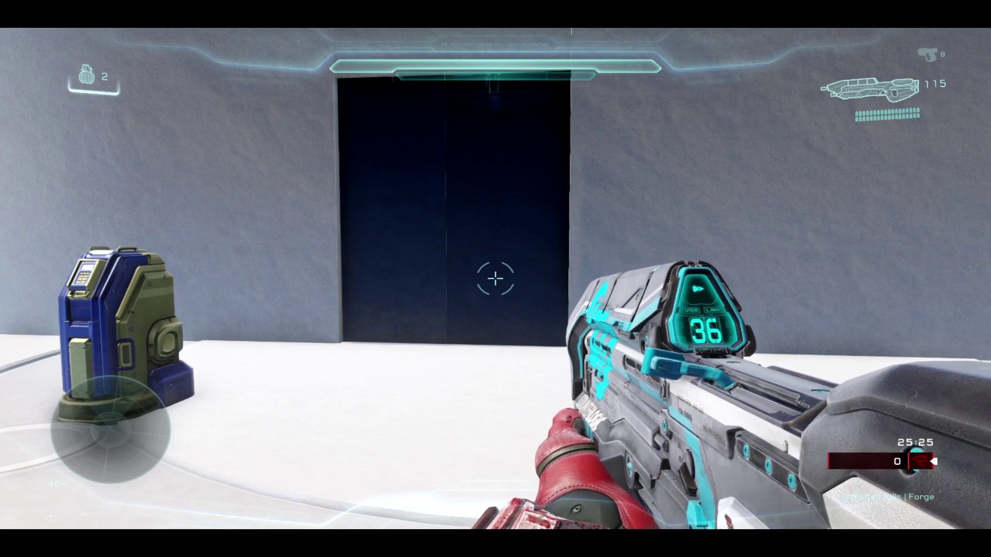
pyautogui.press('1')
pyautogui.press('s')
pyautogui.press('a')
pyautogui.press('1')
pyautogui.press('w')
pyautogui.press('a')
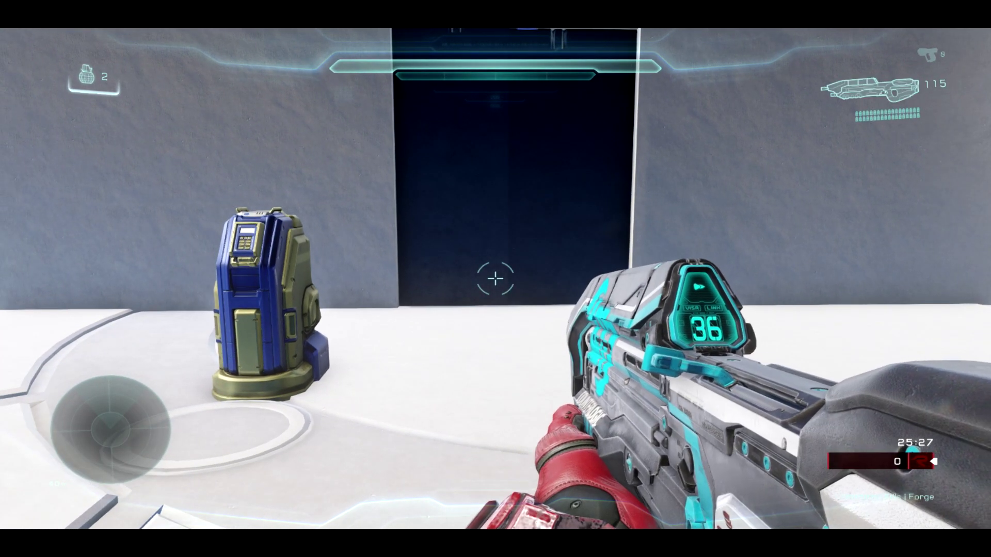
# Step: Inspect the closed double door from close up and from farther back, checking where the two halves meet
pyautogui.press('w')
pyautogui.press('d')
pyautogui.press('s')
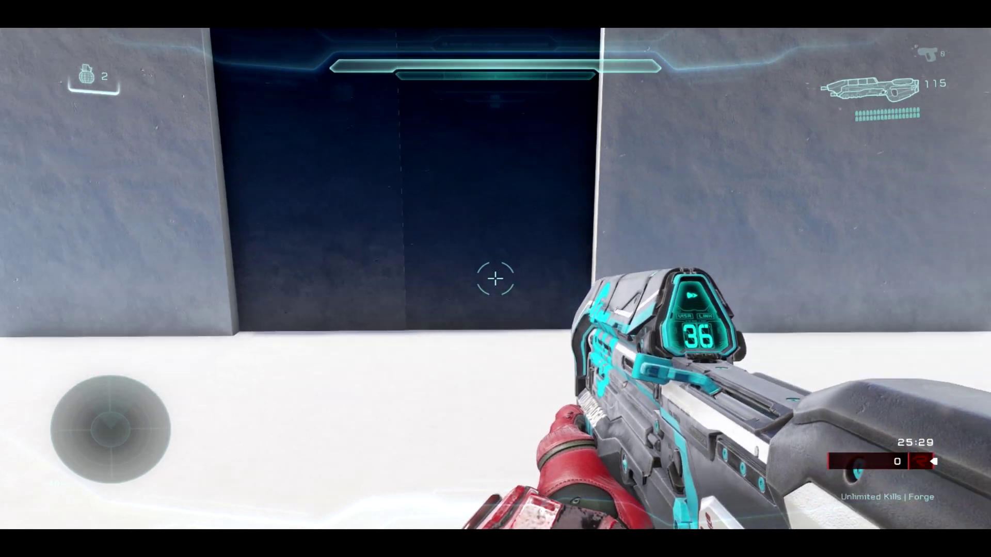
pyautogui.press('a')
pyautogui.press('w')
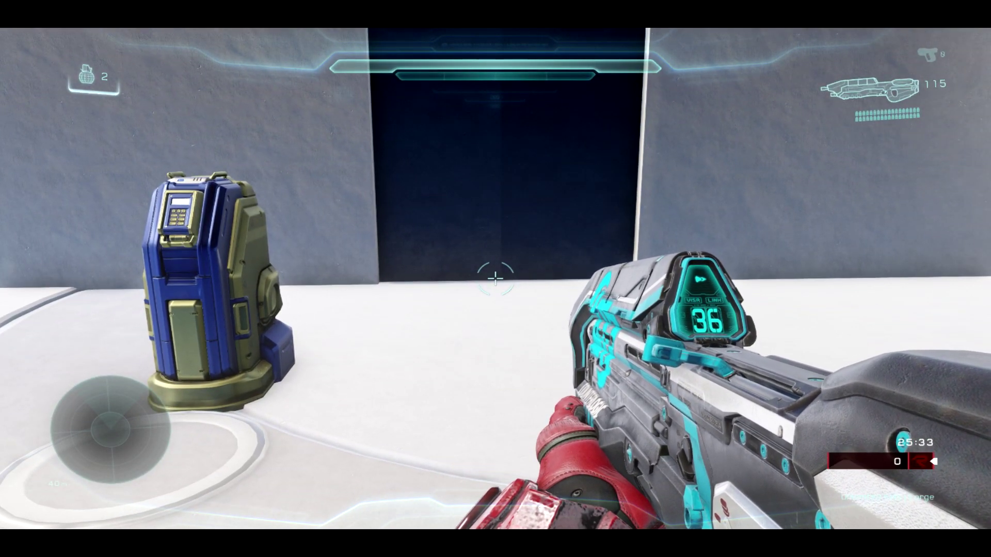
pyautogui.press('s')
pyautogui.press('w')
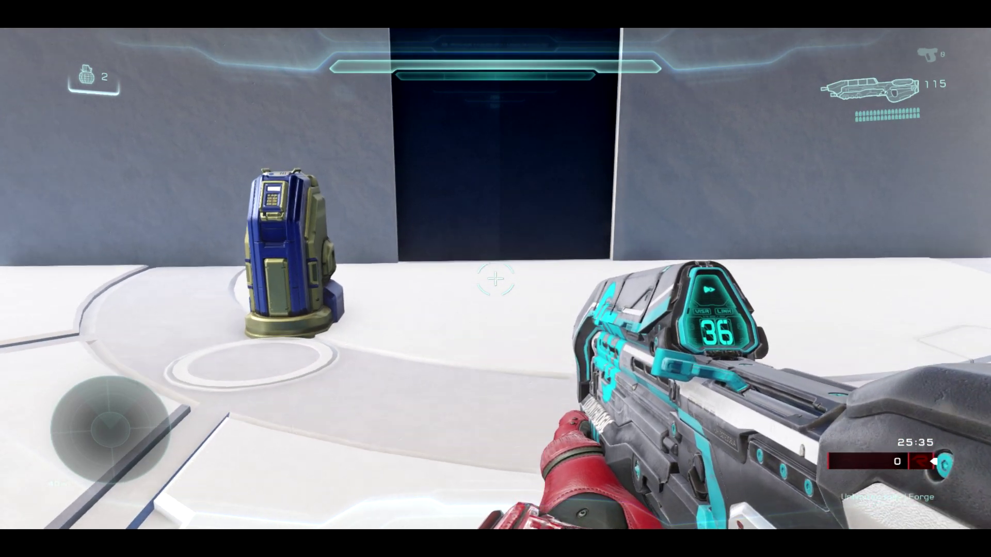
pyautogui.press('d')
pyautogui.press('s')
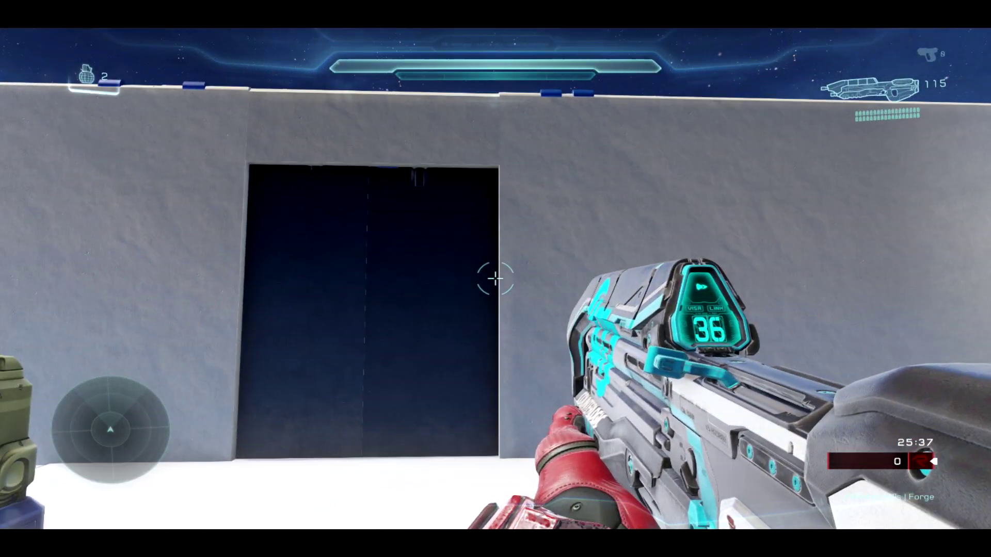
pyautogui.press('w')
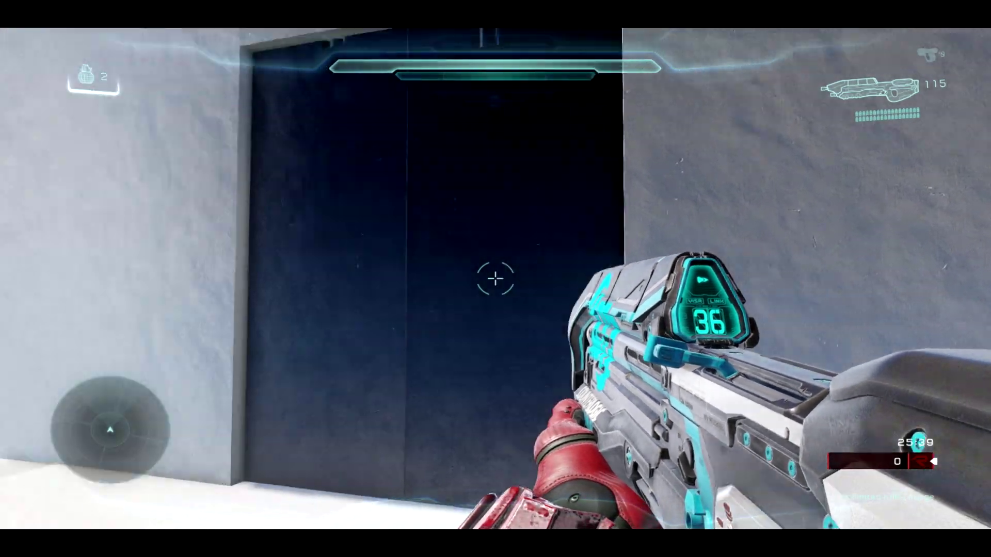
pyautogui.press('s')
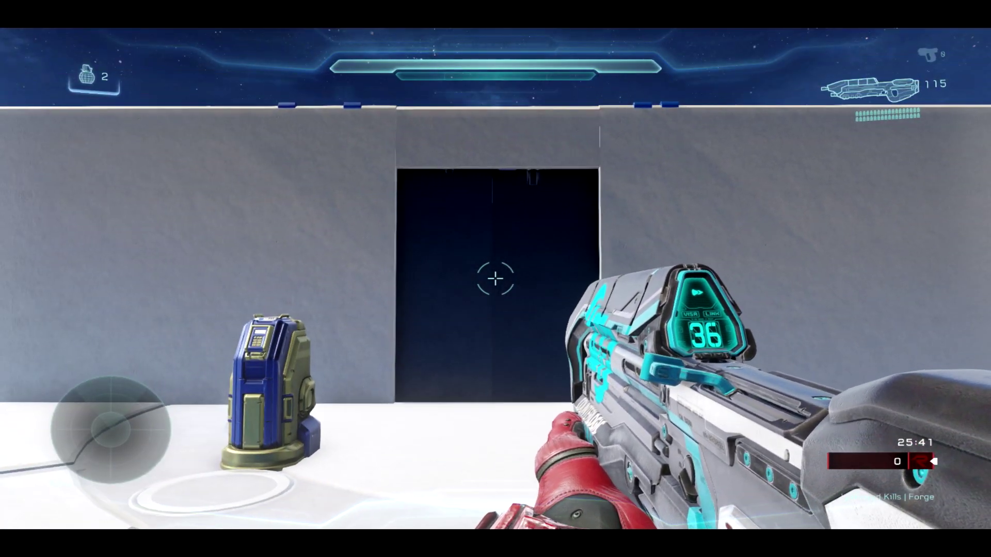
# Step: Return to the terminal and activate it to test the double door's opening movement once more
pyautogui.press('w')
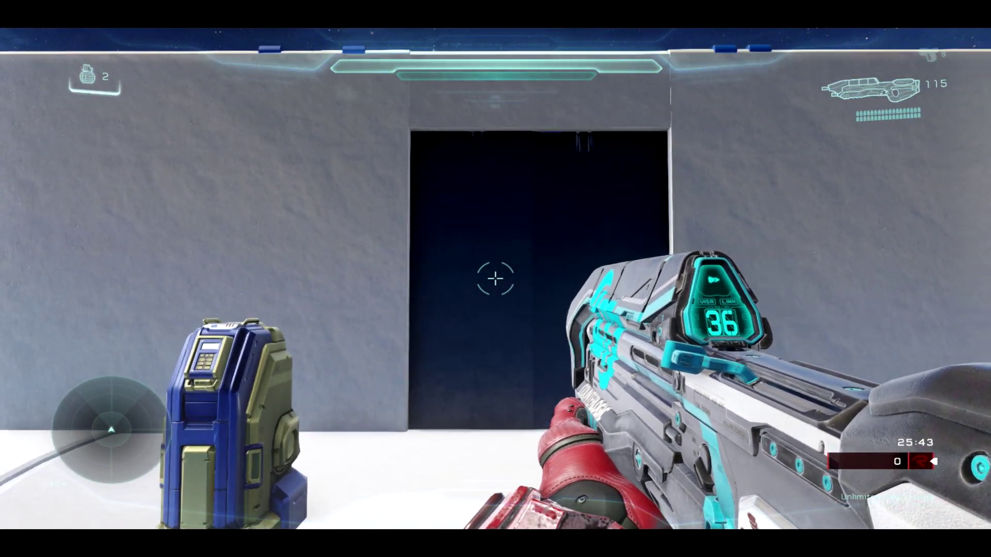
pyautogui.press('a')
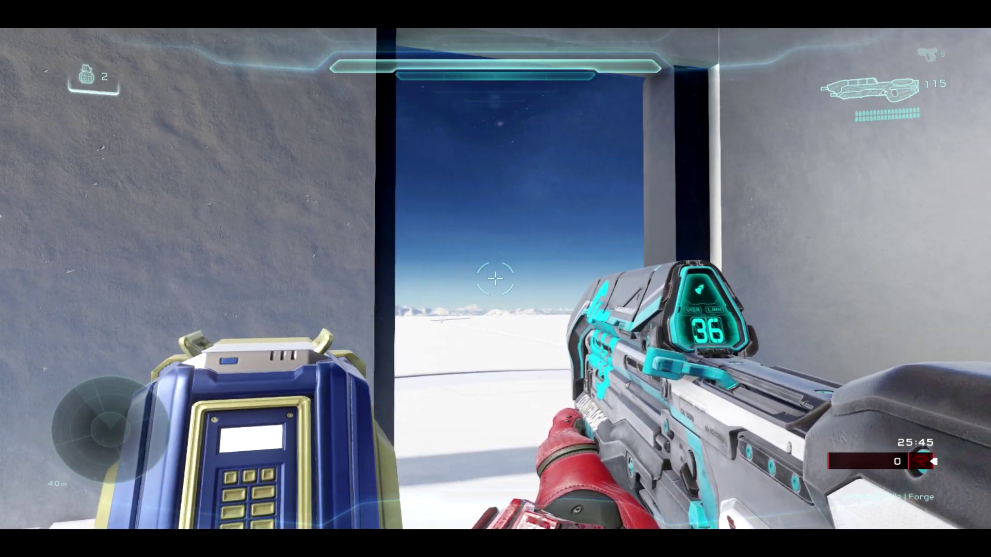
pyautogui.press('d')
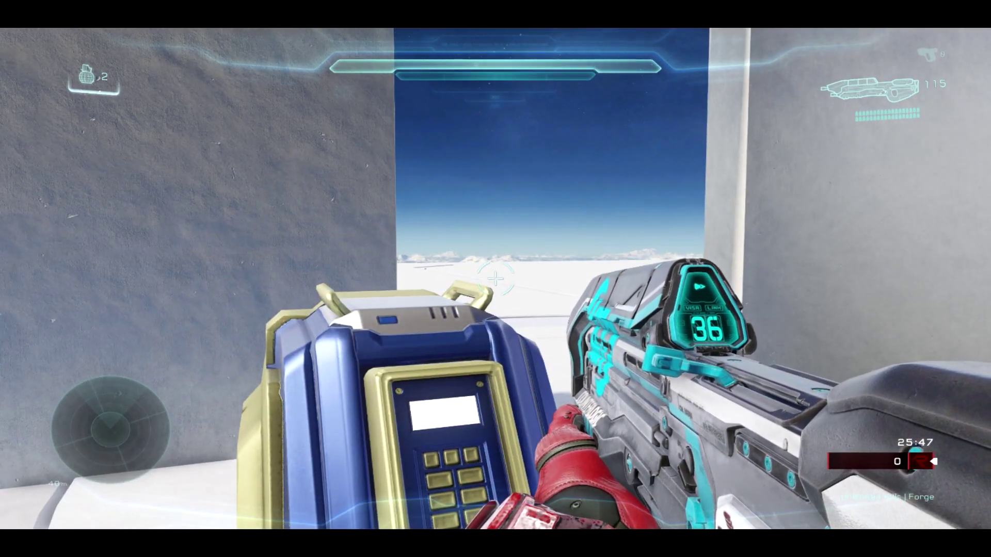
pyautogui.press('1')
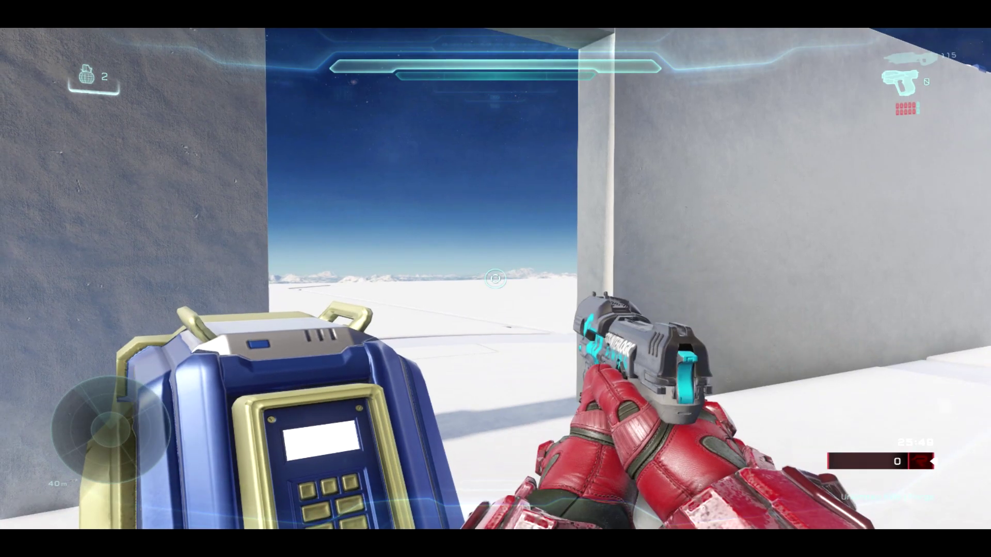
# Step: Test the double door's closing movement from the terminal and follow both halves up to the doorway
pyautogui.press('d')
pyautogui.press('s')
pyautogui.press('1')
pyautogui.press('Tab')
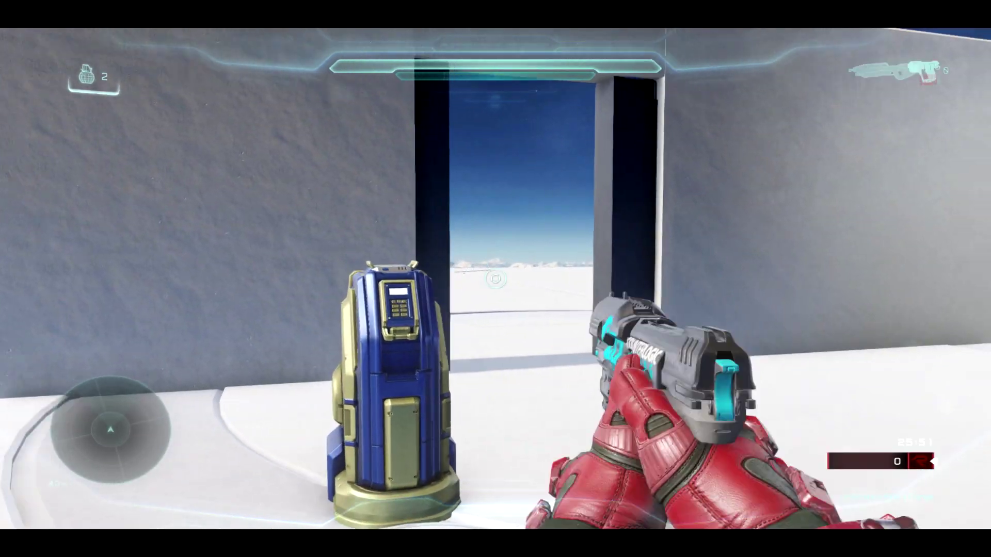
pyautogui.press('w')
pyautogui.press('w')
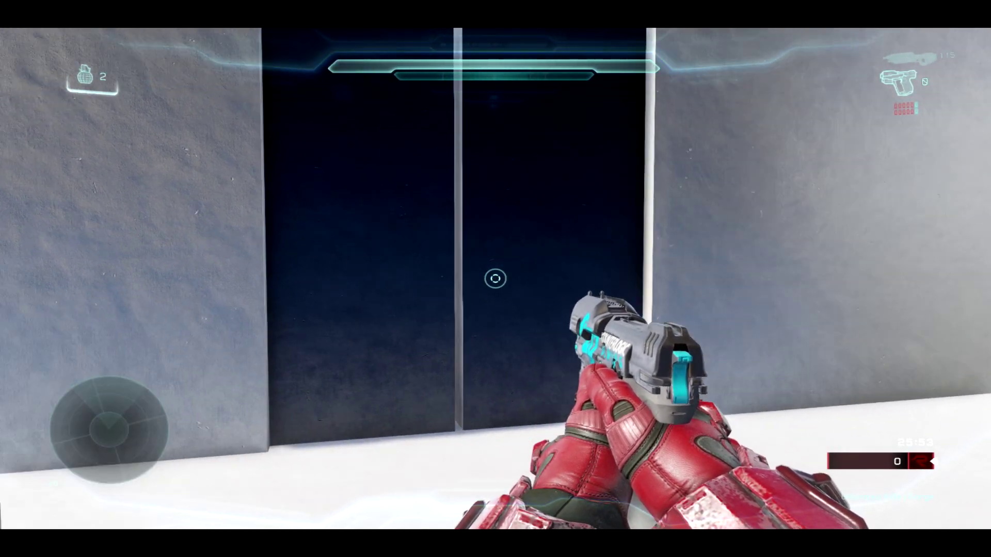
# Step: Examine the seam between the two closed door halves from several distances and angles
pyautogui.press('s')
pyautogui.press('d')
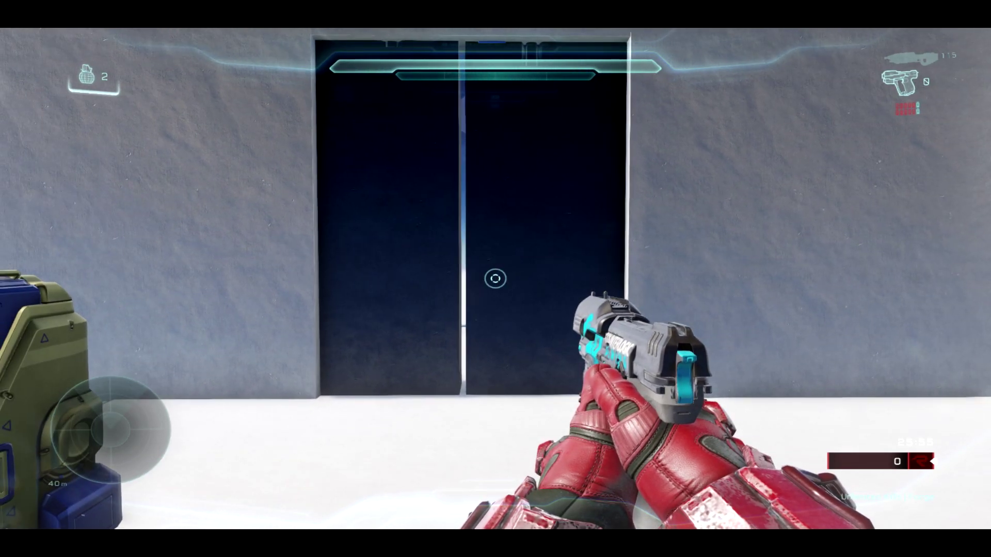
pyautogui.press('s')
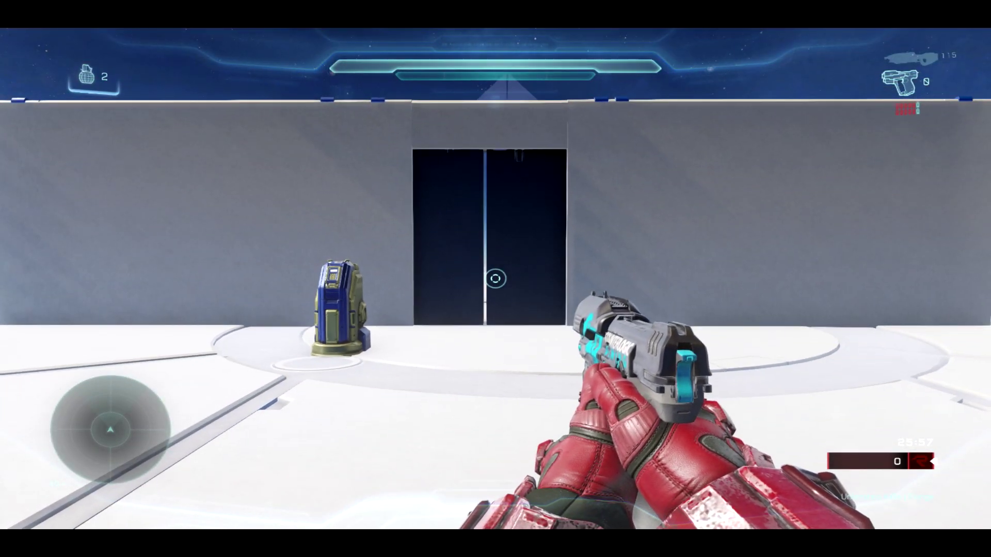
pyautogui.press('a')
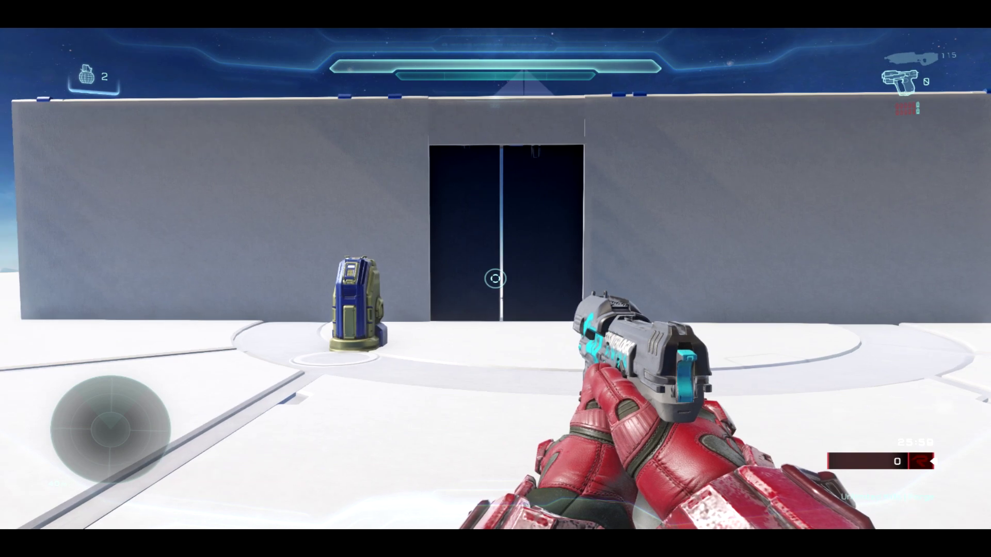
pyautogui.rightClick(495, 278)
pyautogui.press('w')
pyautogui.press('d')
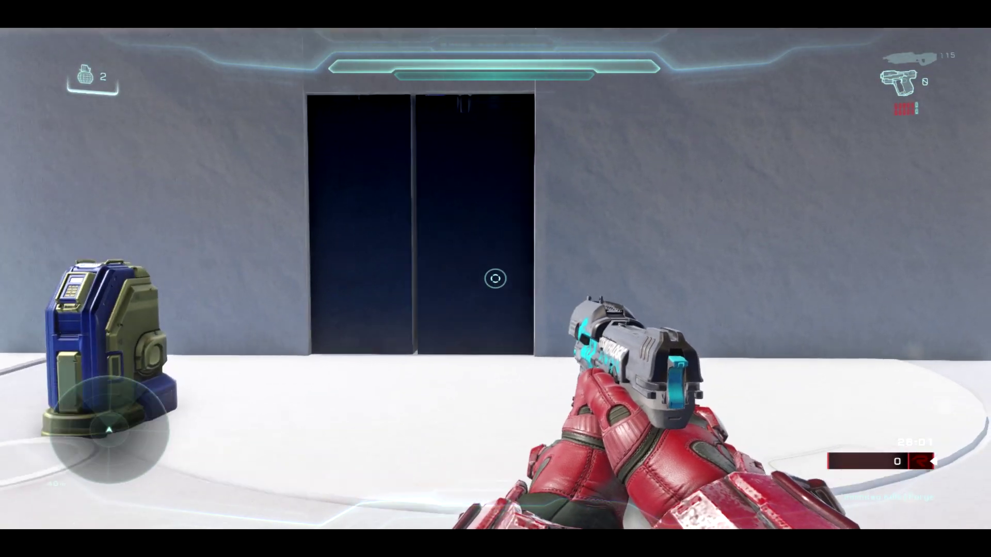